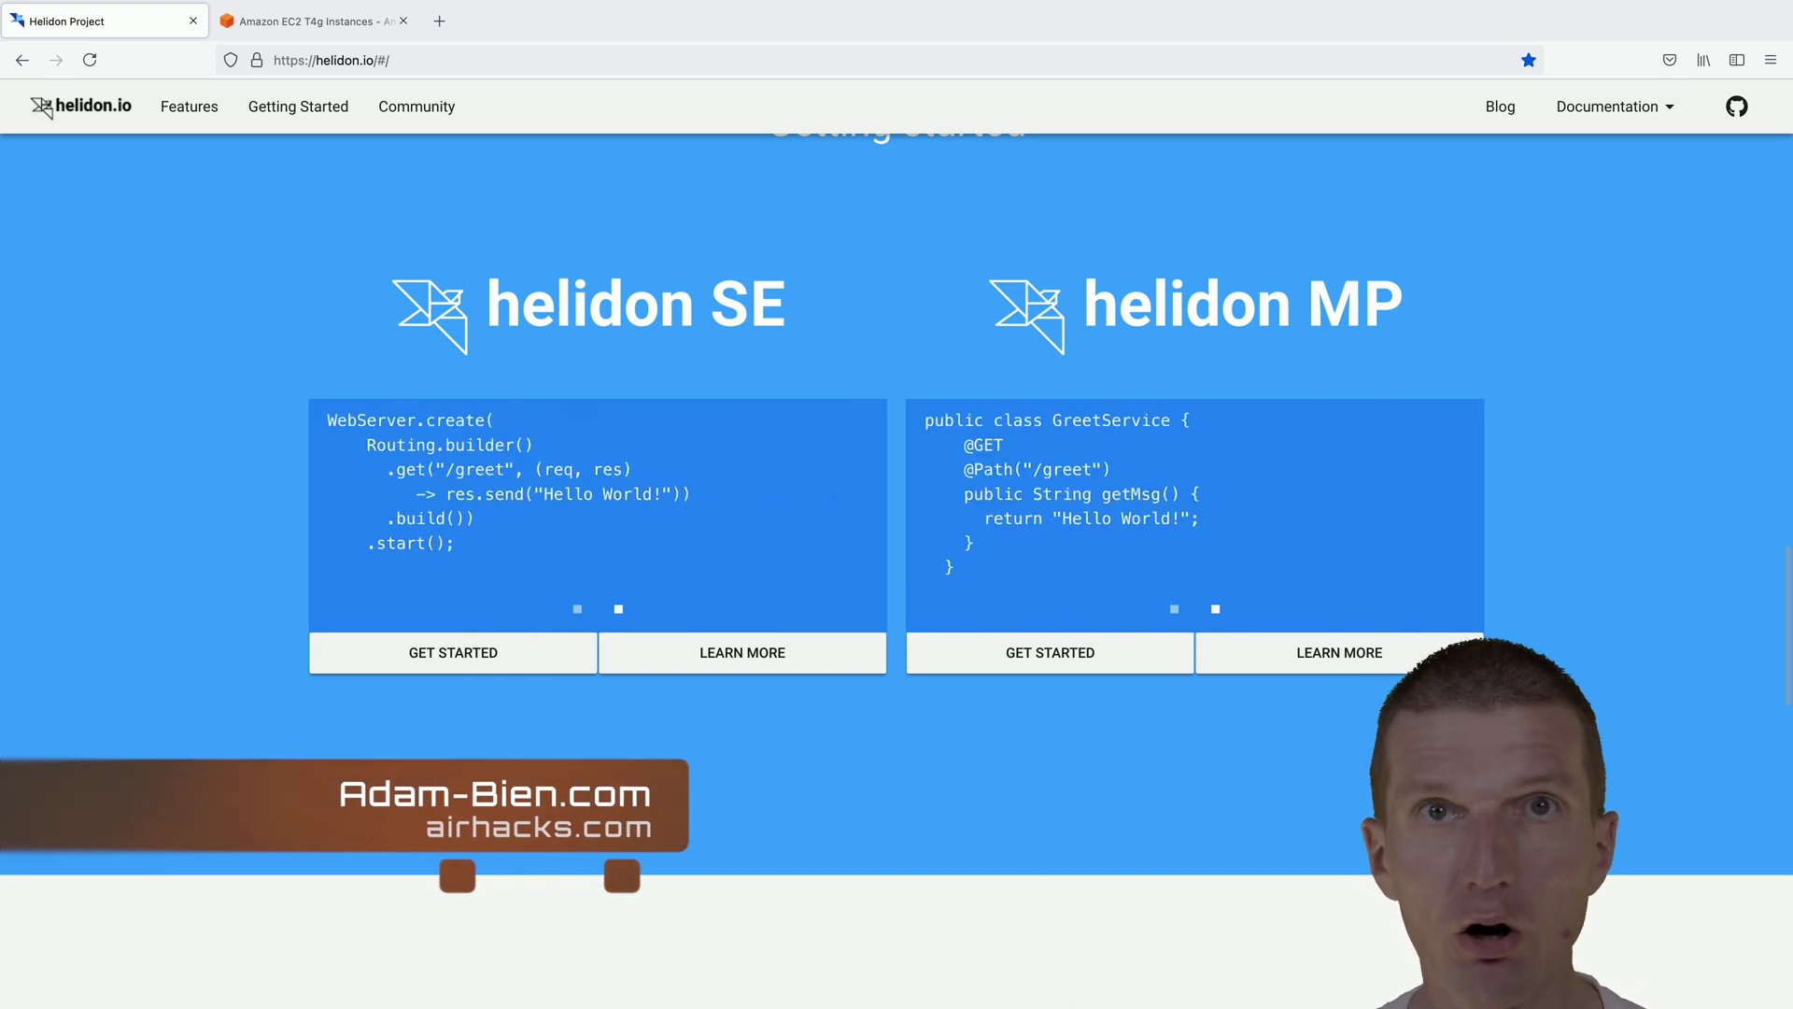
Show the enlarged Amazon EC2 T4g Product Details table and highlight the t4g.micro size
{"action": "key", "text": "ctrl+Tab"}
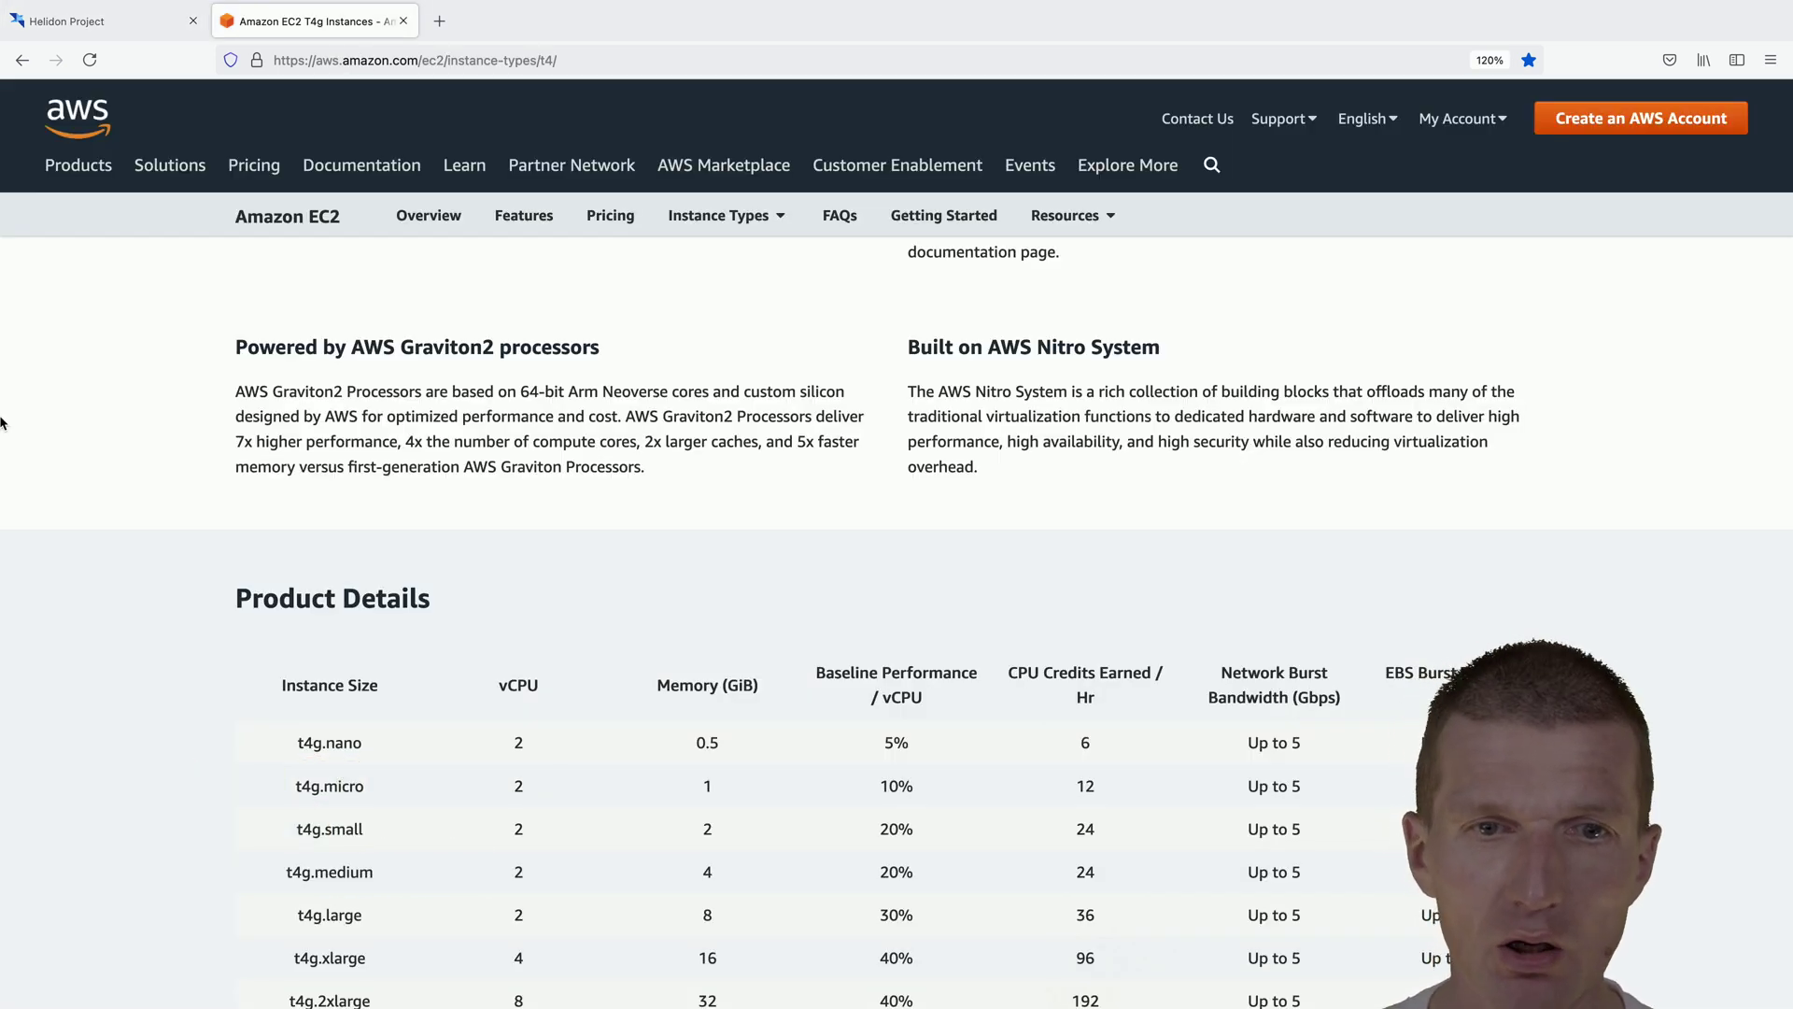
{"action": "scroll", "coordinate": [388, 628], "scroll_direction": "down", "scroll_amount": 2}
{"action": "key", "text": "ctrl+plus"}
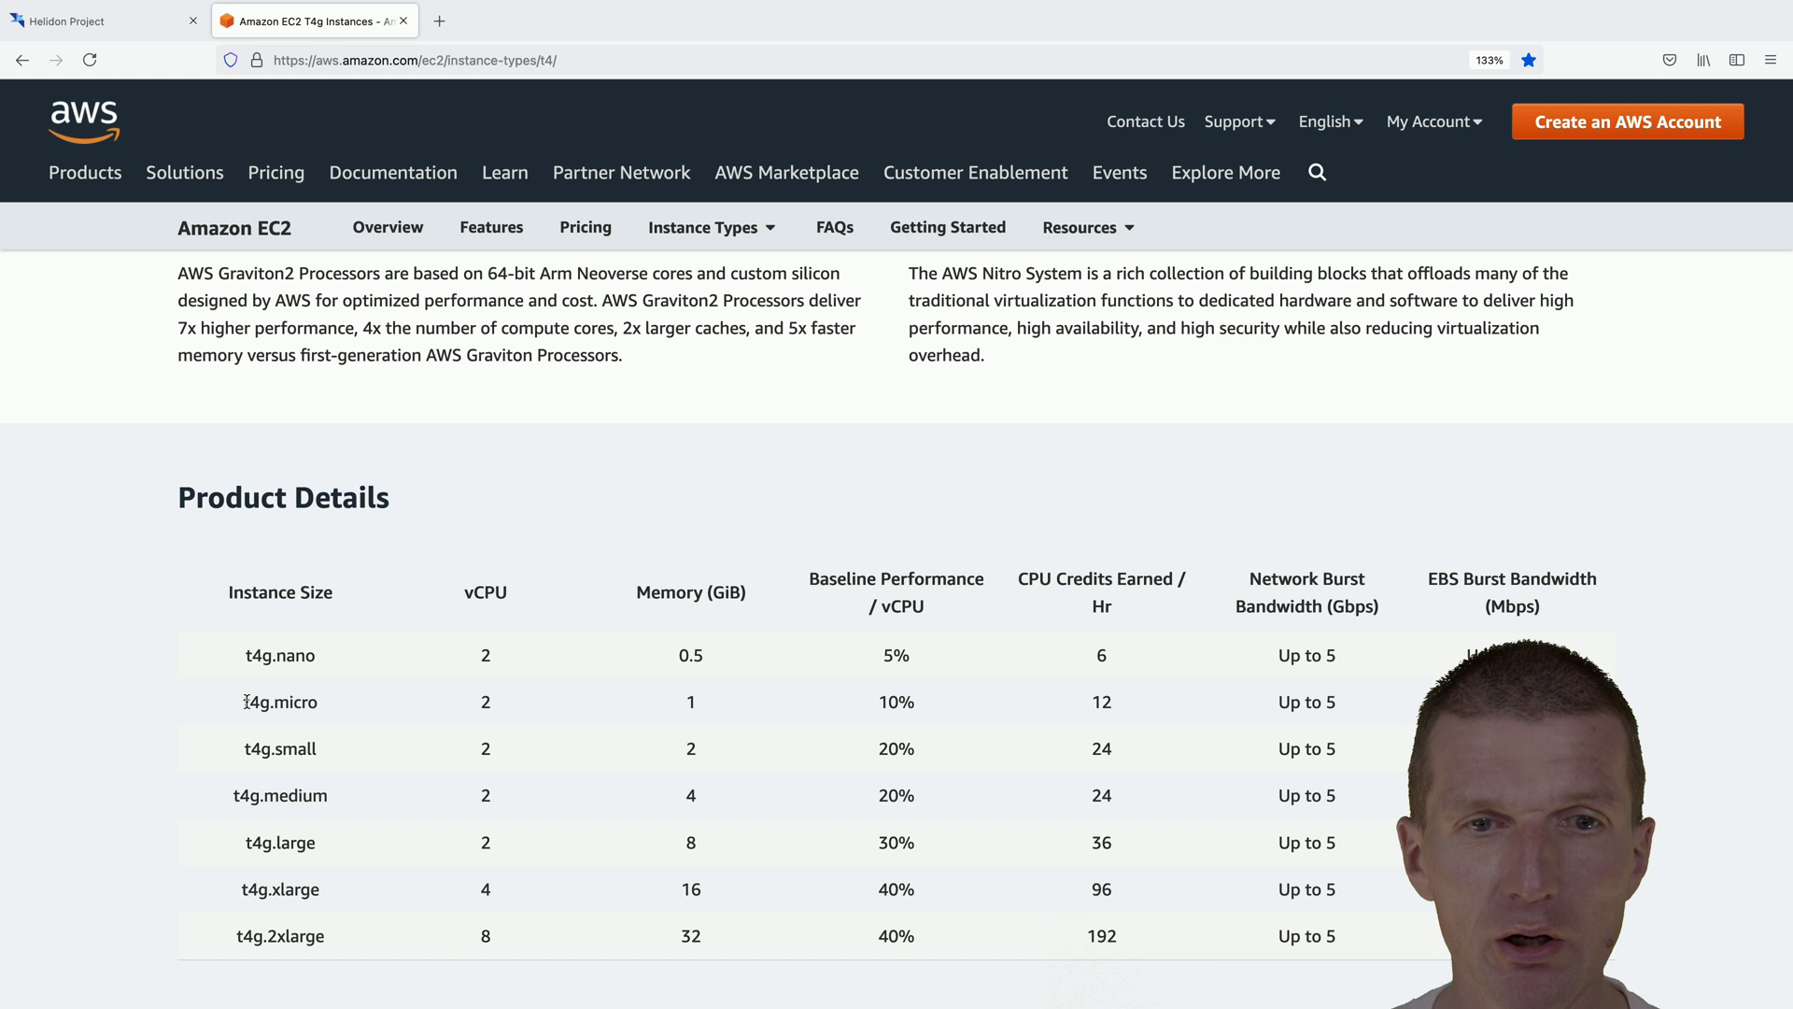
{"action": "left_click_drag", "start_coordinate": [243, 701], "coordinate": [316, 701]}
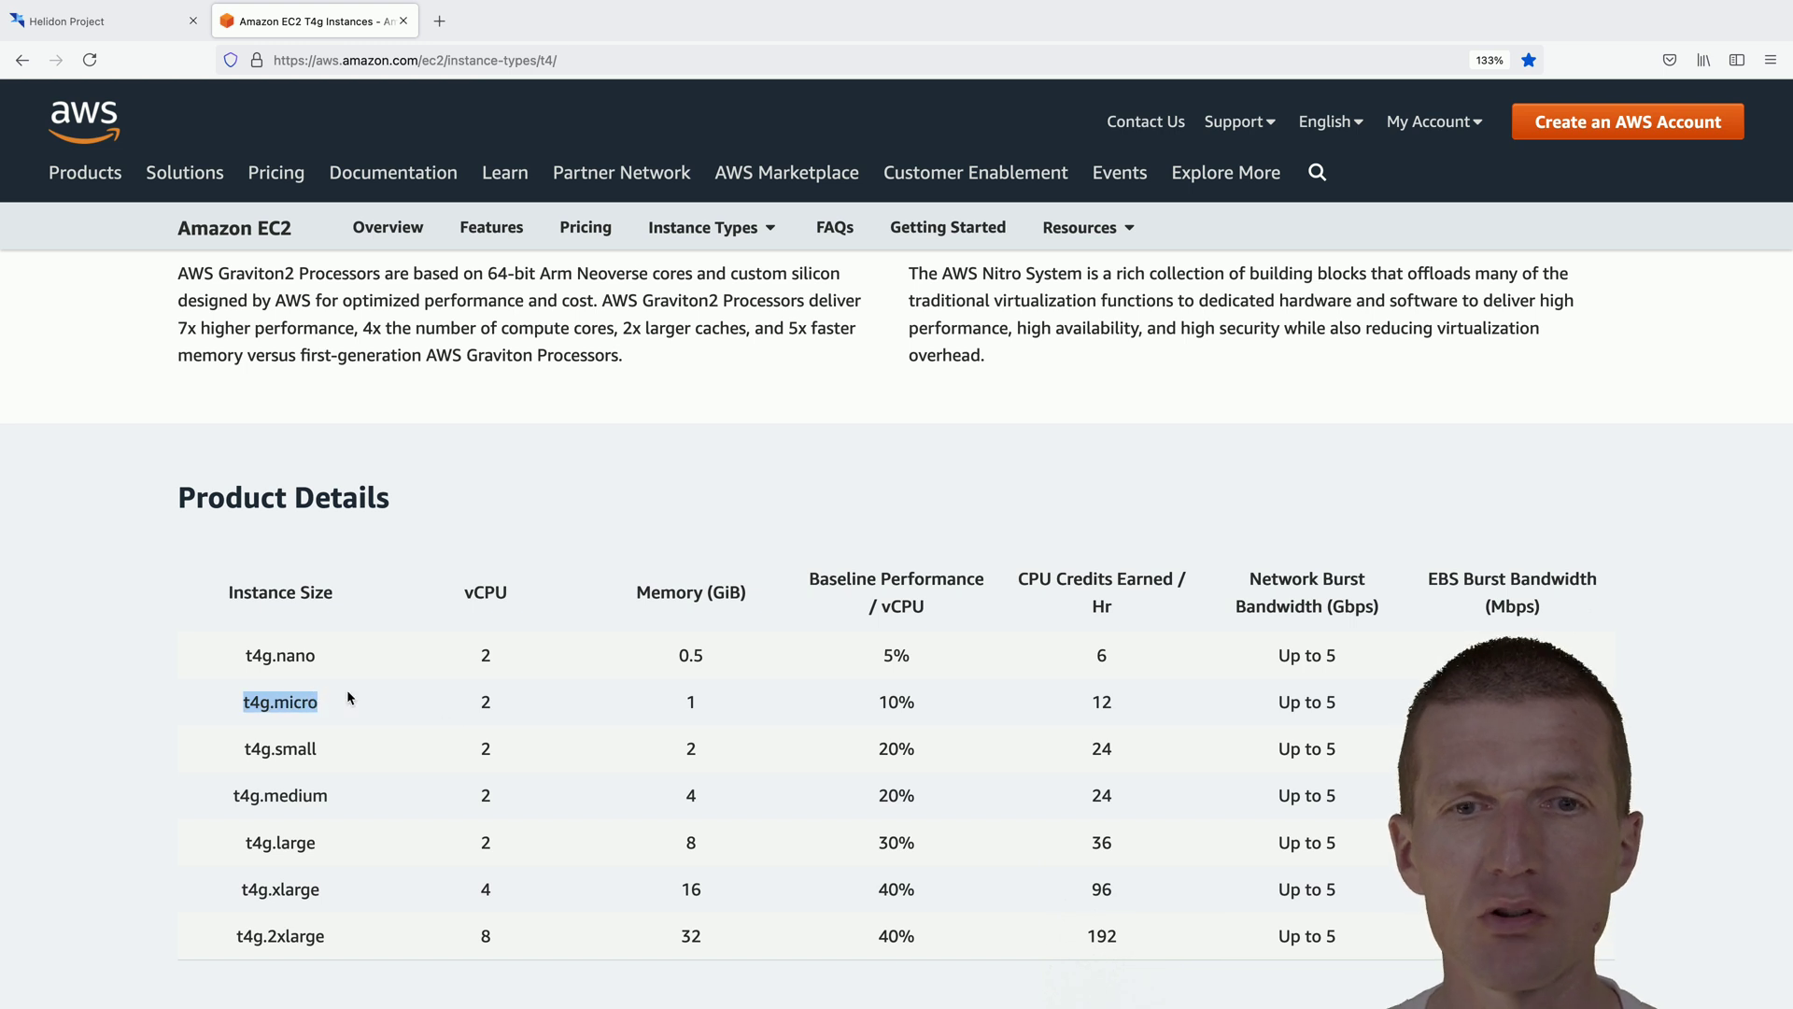
{"action": "scroll", "coordinate": [346, 690], "scroll_direction": "down", "scroll_amount": 1}
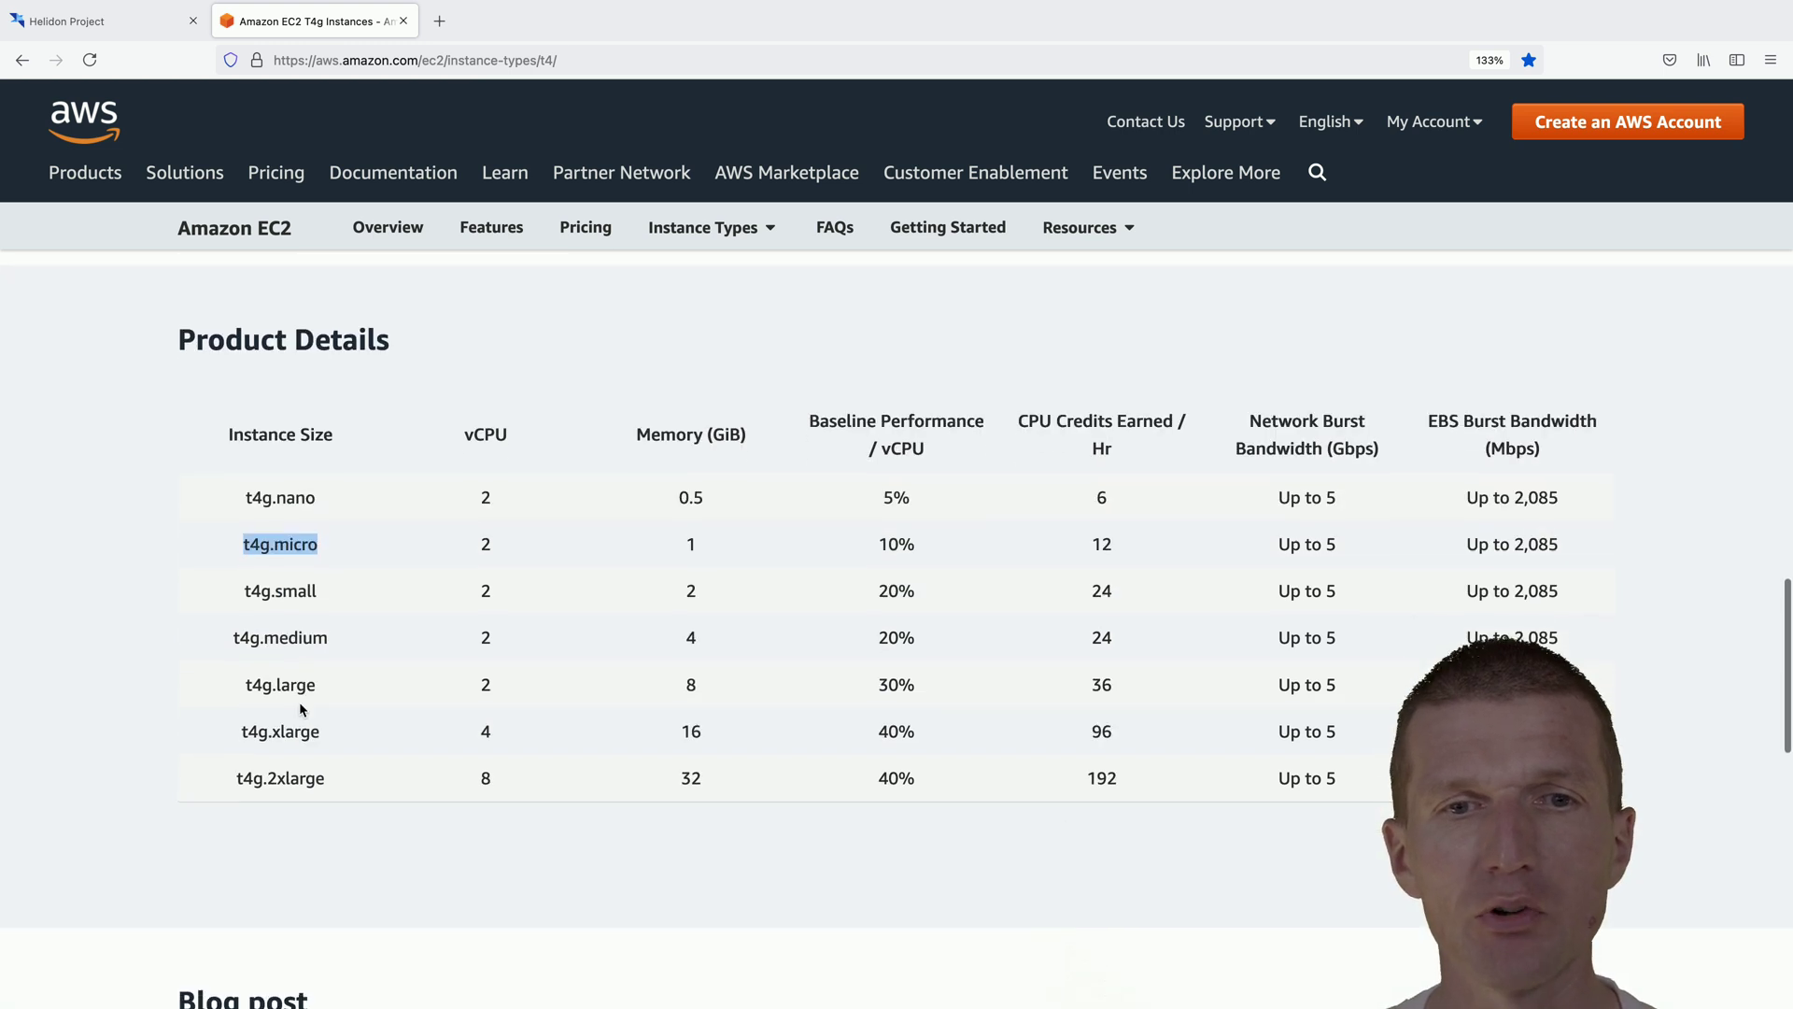
{"action": "scroll", "coordinate": [299, 703], "scroll_direction": "up", "scroll_amount": 1}
{"action": "key", "text": "ctrl+Right"}
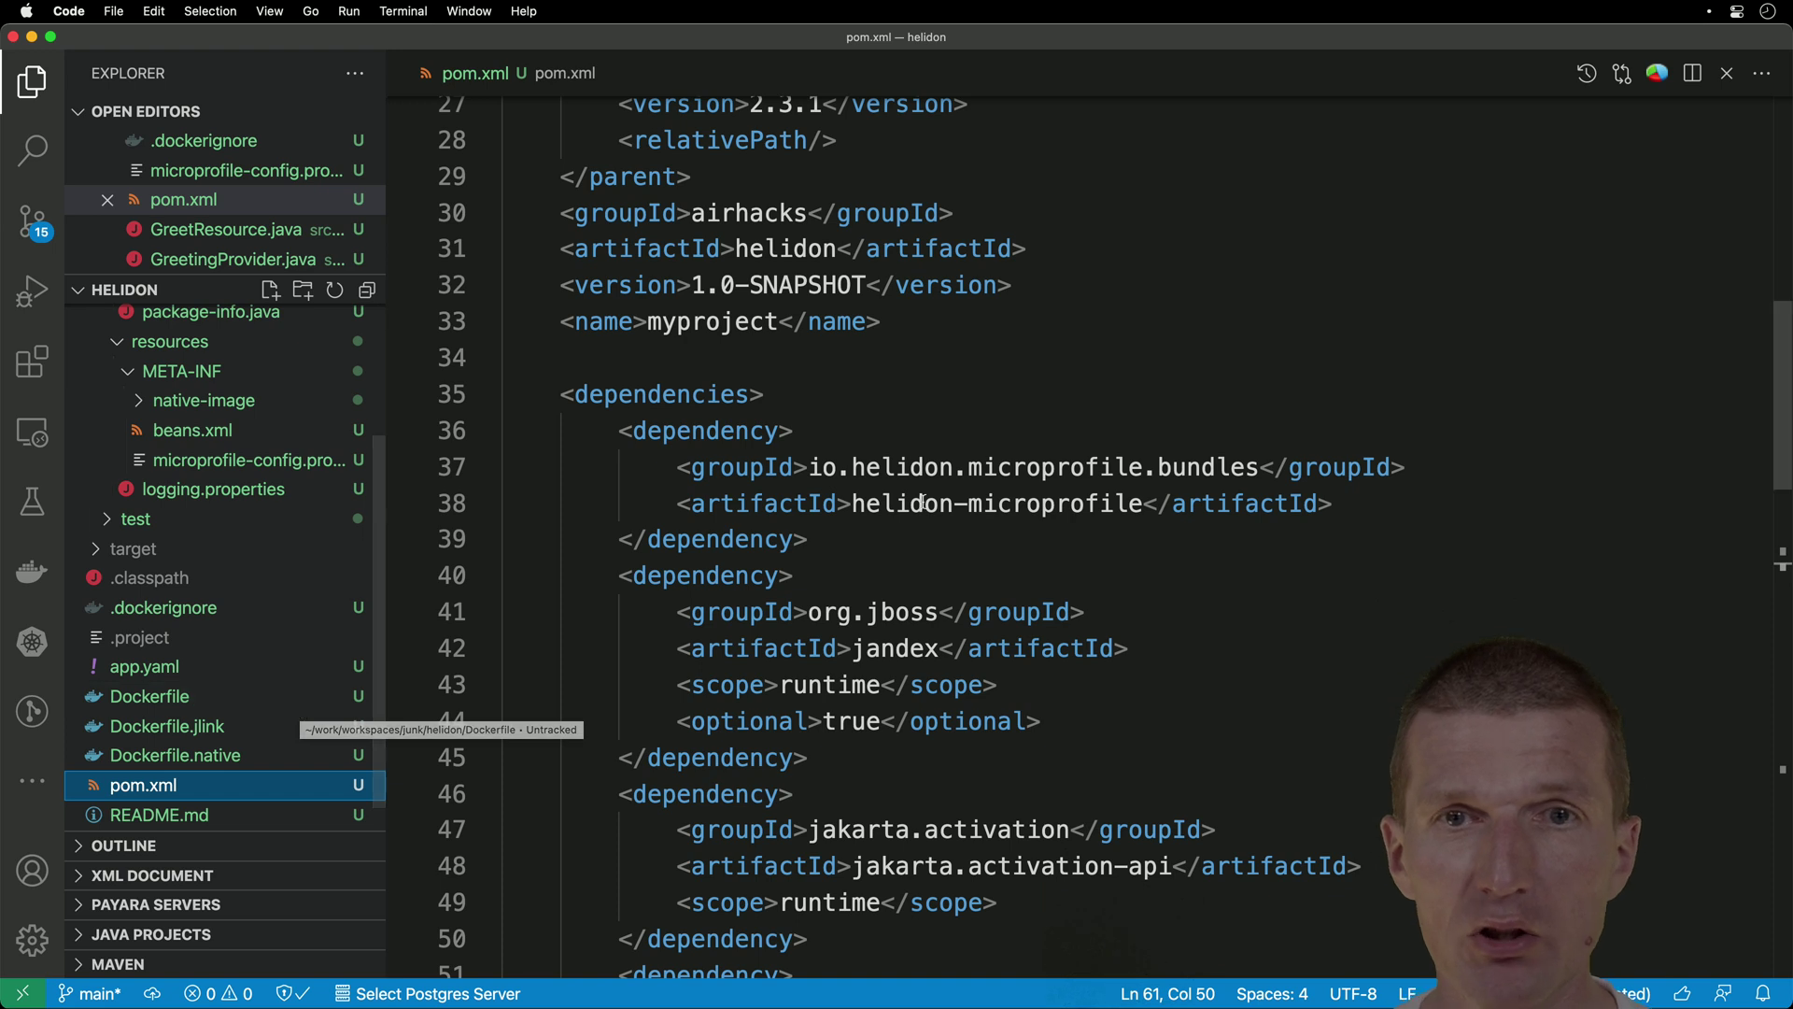
{"action": "scroll", "coordinate": [924, 505], "scroll_direction": "up", "scroll_amount": 10}
{"action": "scroll", "coordinate": [922, 505], "scroll_direction": "down", "scroll_amount": 5}
{"action": "scroll", "coordinate": [923, 505], "scroll_direction": "down", "scroll_amount": 3}
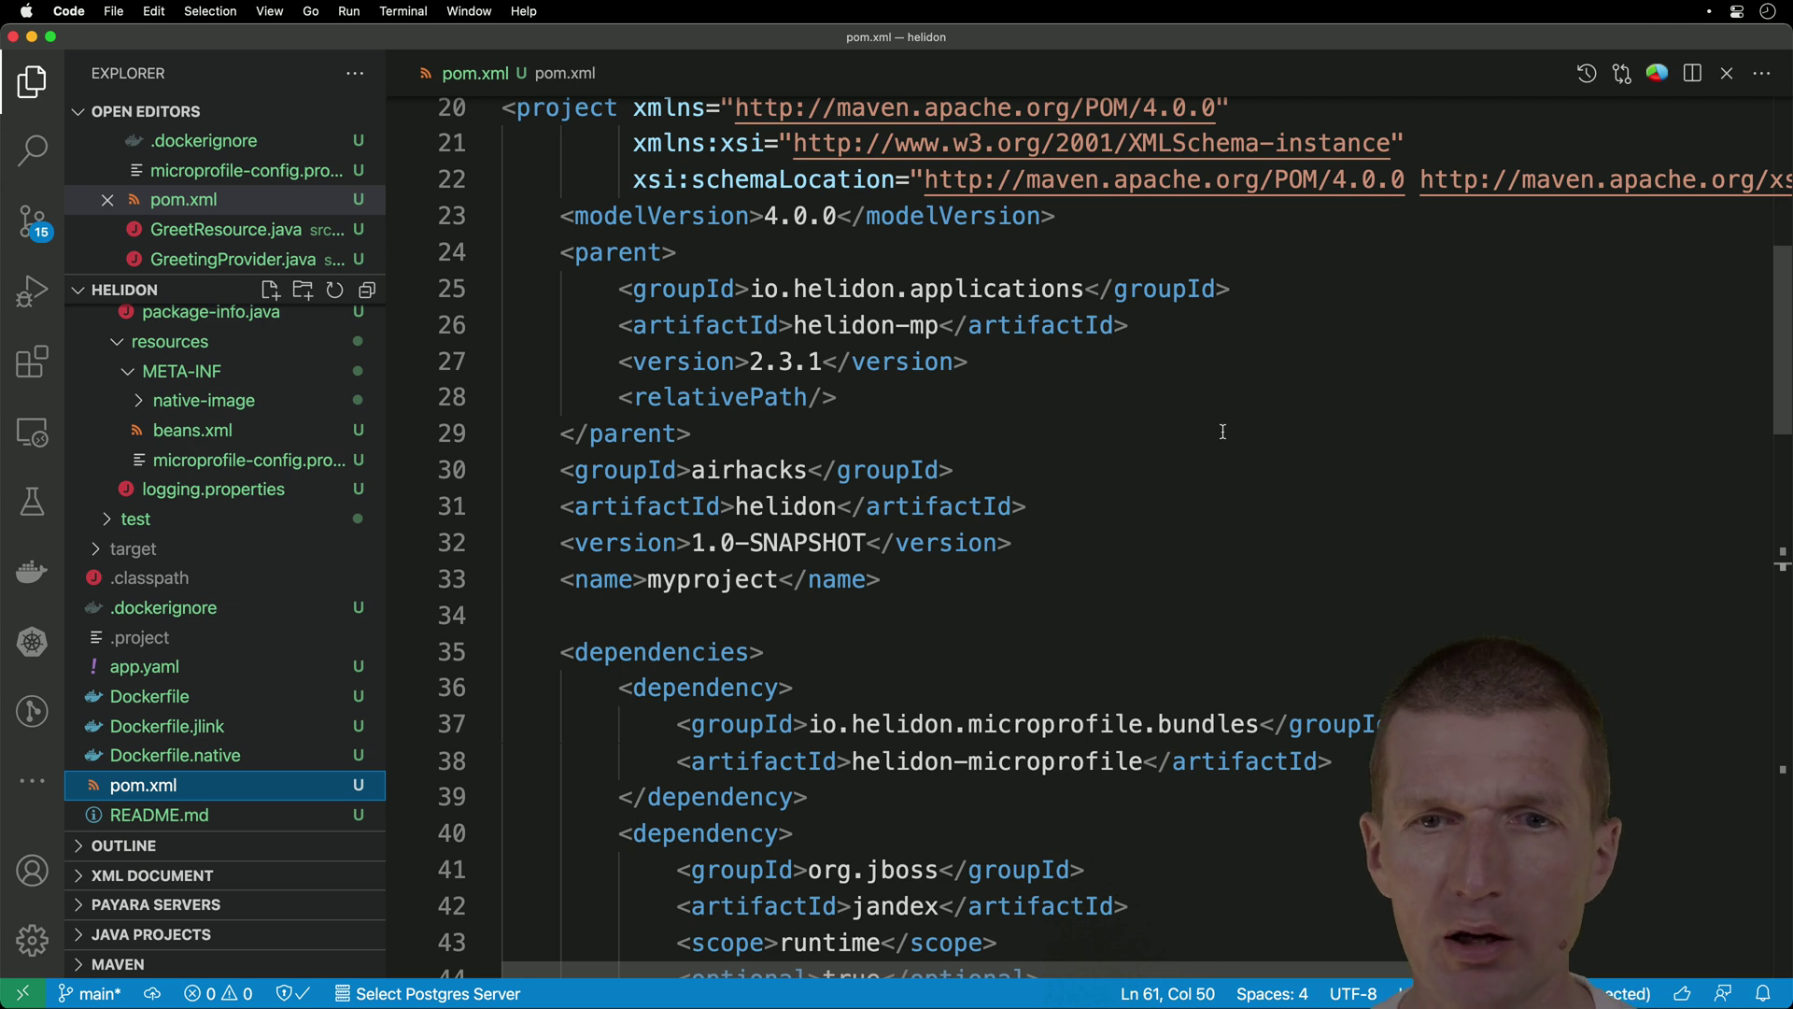
{"action": "scroll", "coordinate": [1222, 427], "scroll_direction": "down", "scroll_amount": 3}
{"action": "scroll", "coordinate": [1222, 427], "scroll_direction": "down", "scroll_amount": 1}
{"action": "scroll", "coordinate": [1222, 426], "scroll_direction": "down", "scroll_amount": 8}
{"action": "scroll", "coordinate": [1222, 426], "scroll_direction": "down", "scroll_amount": 1}
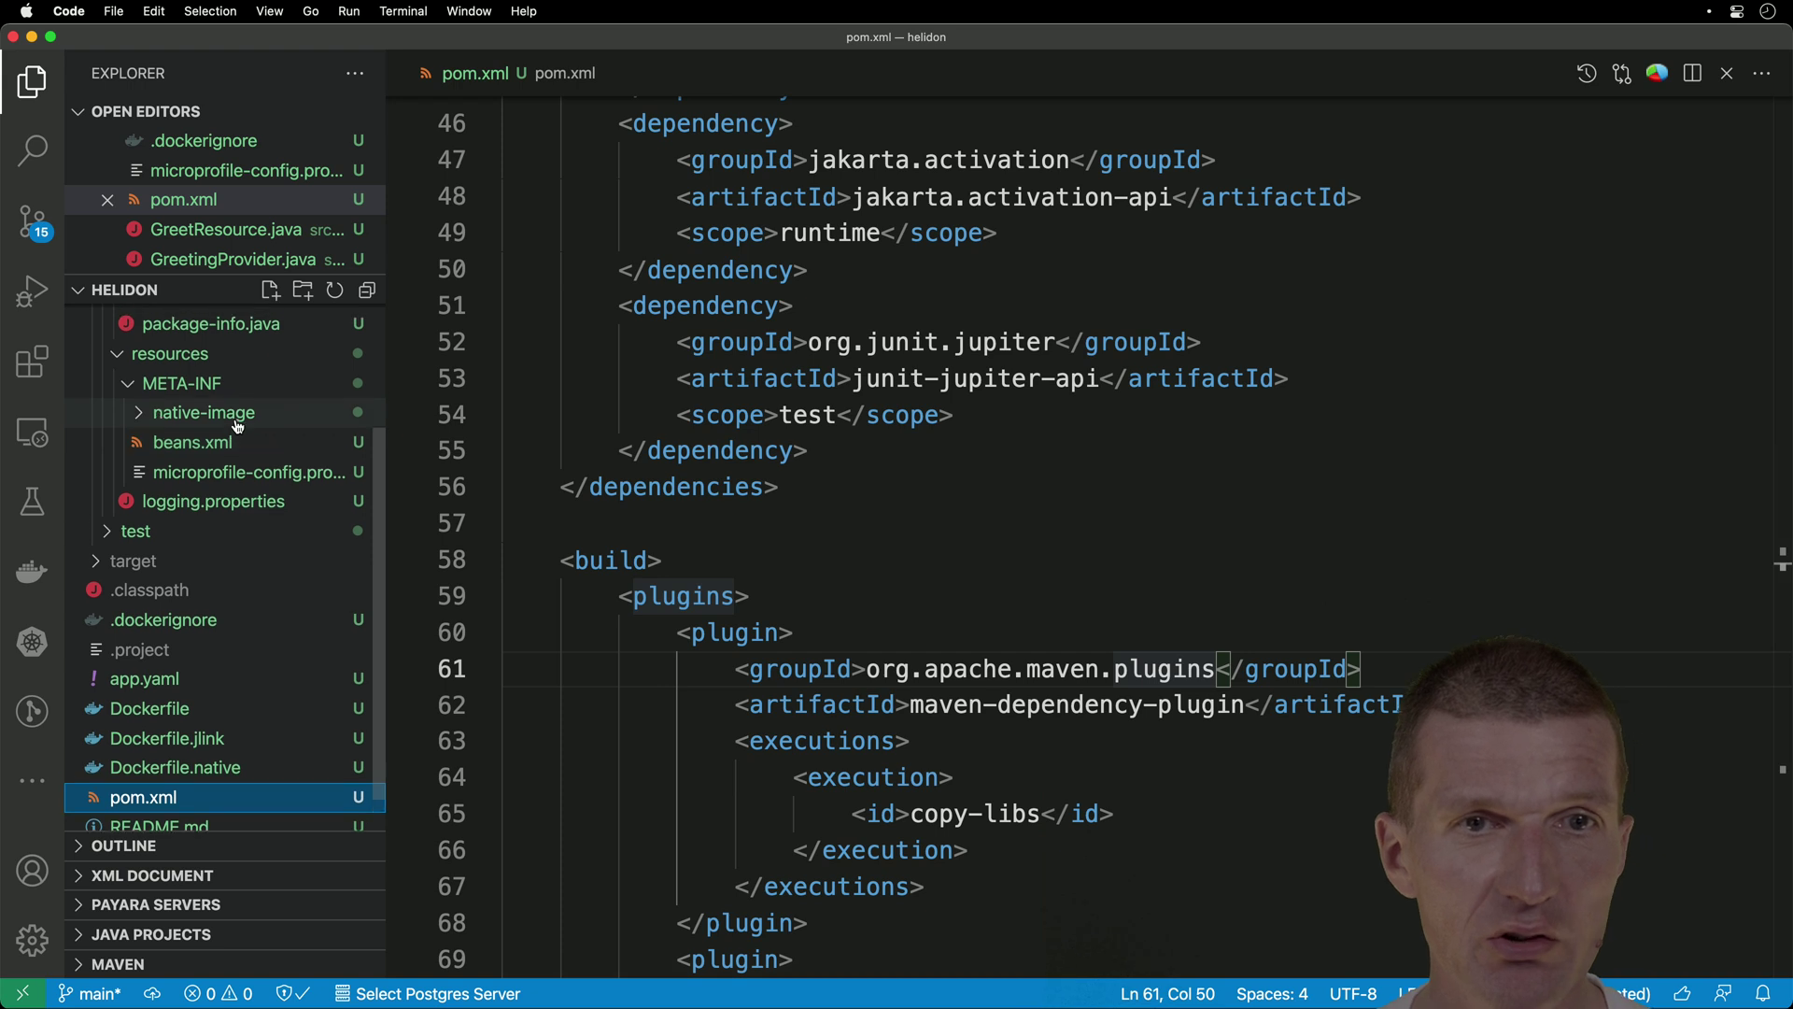
{"action": "scroll", "coordinate": [235, 430], "scroll_direction": "up", "scroll_amount": 2}
{"action": "scroll", "coordinate": [208, 438], "scroll_direction": "up", "scroll_amount": 3}
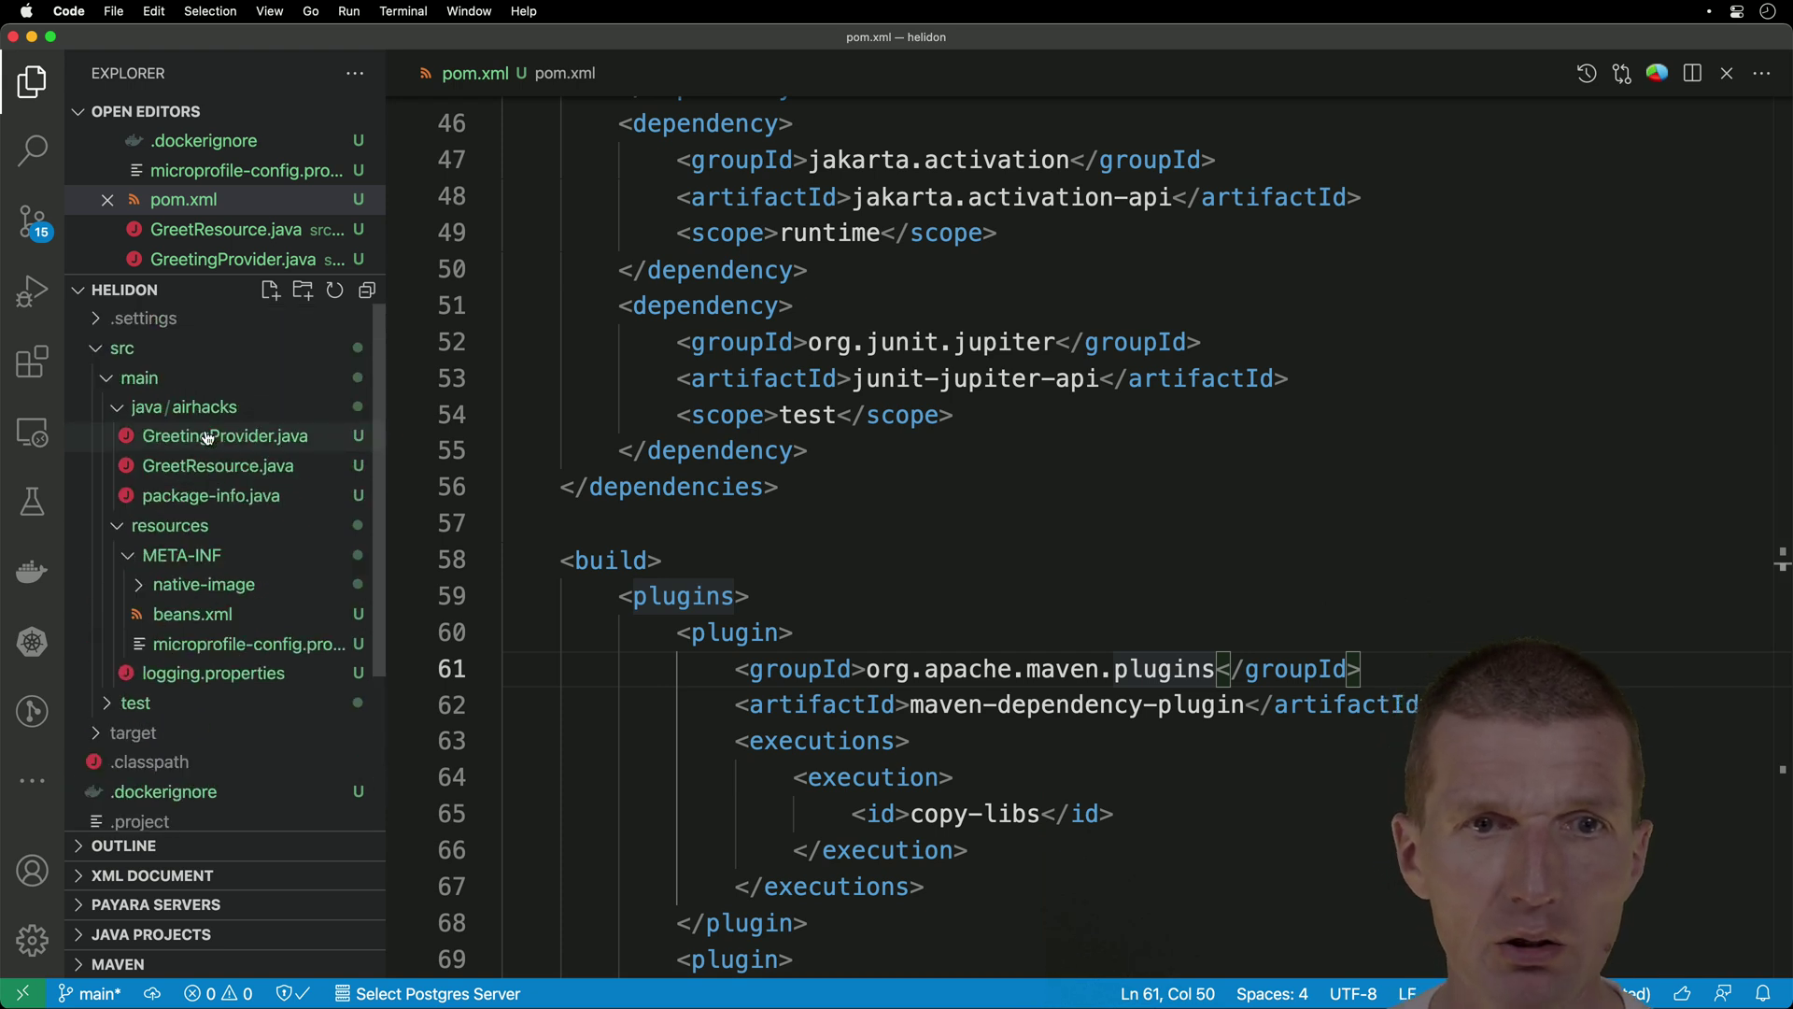
Open GreetResource.java in VS Code to read its /greet resource
{"action": "left_click", "coordinate": [241, 469]}
{"action": "scroll", "coordinate": [869, 574], "scroll_direction": "up", "scroll_amount": 3}
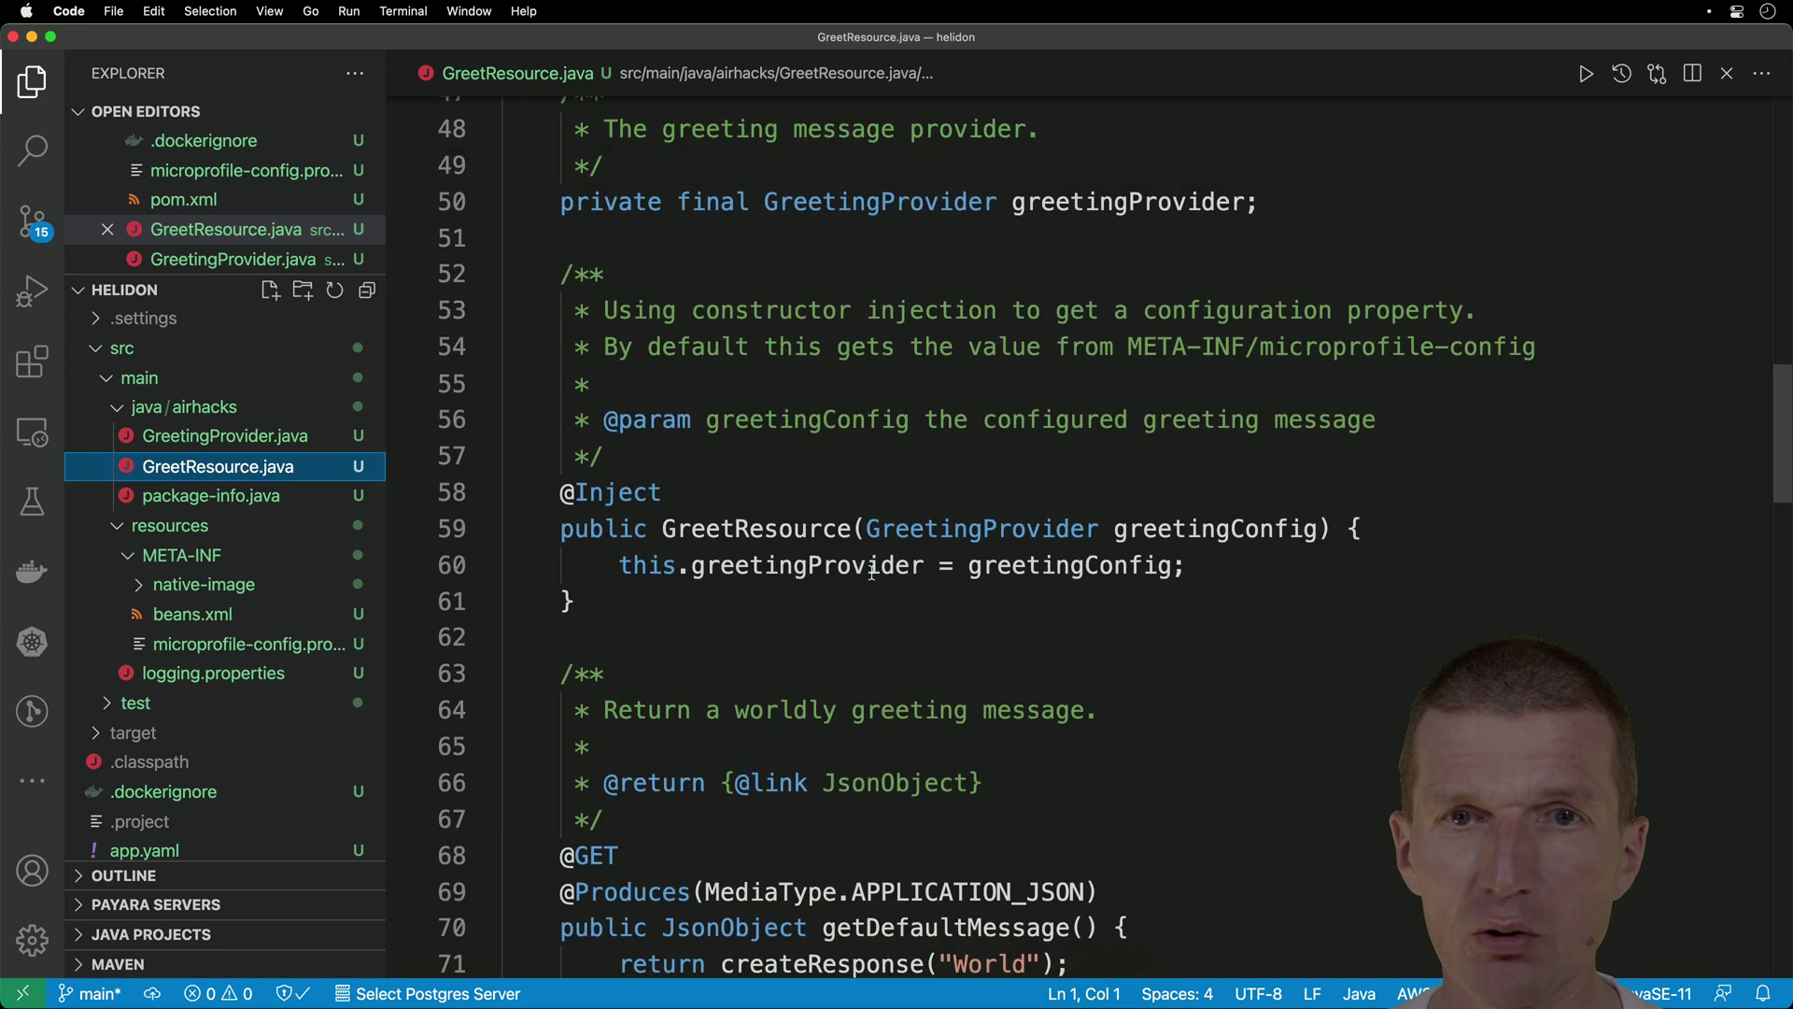
{"action": "scroll", "coordinate": [871, 574], "scroll_direction": "up", "scroll_amount": 5}
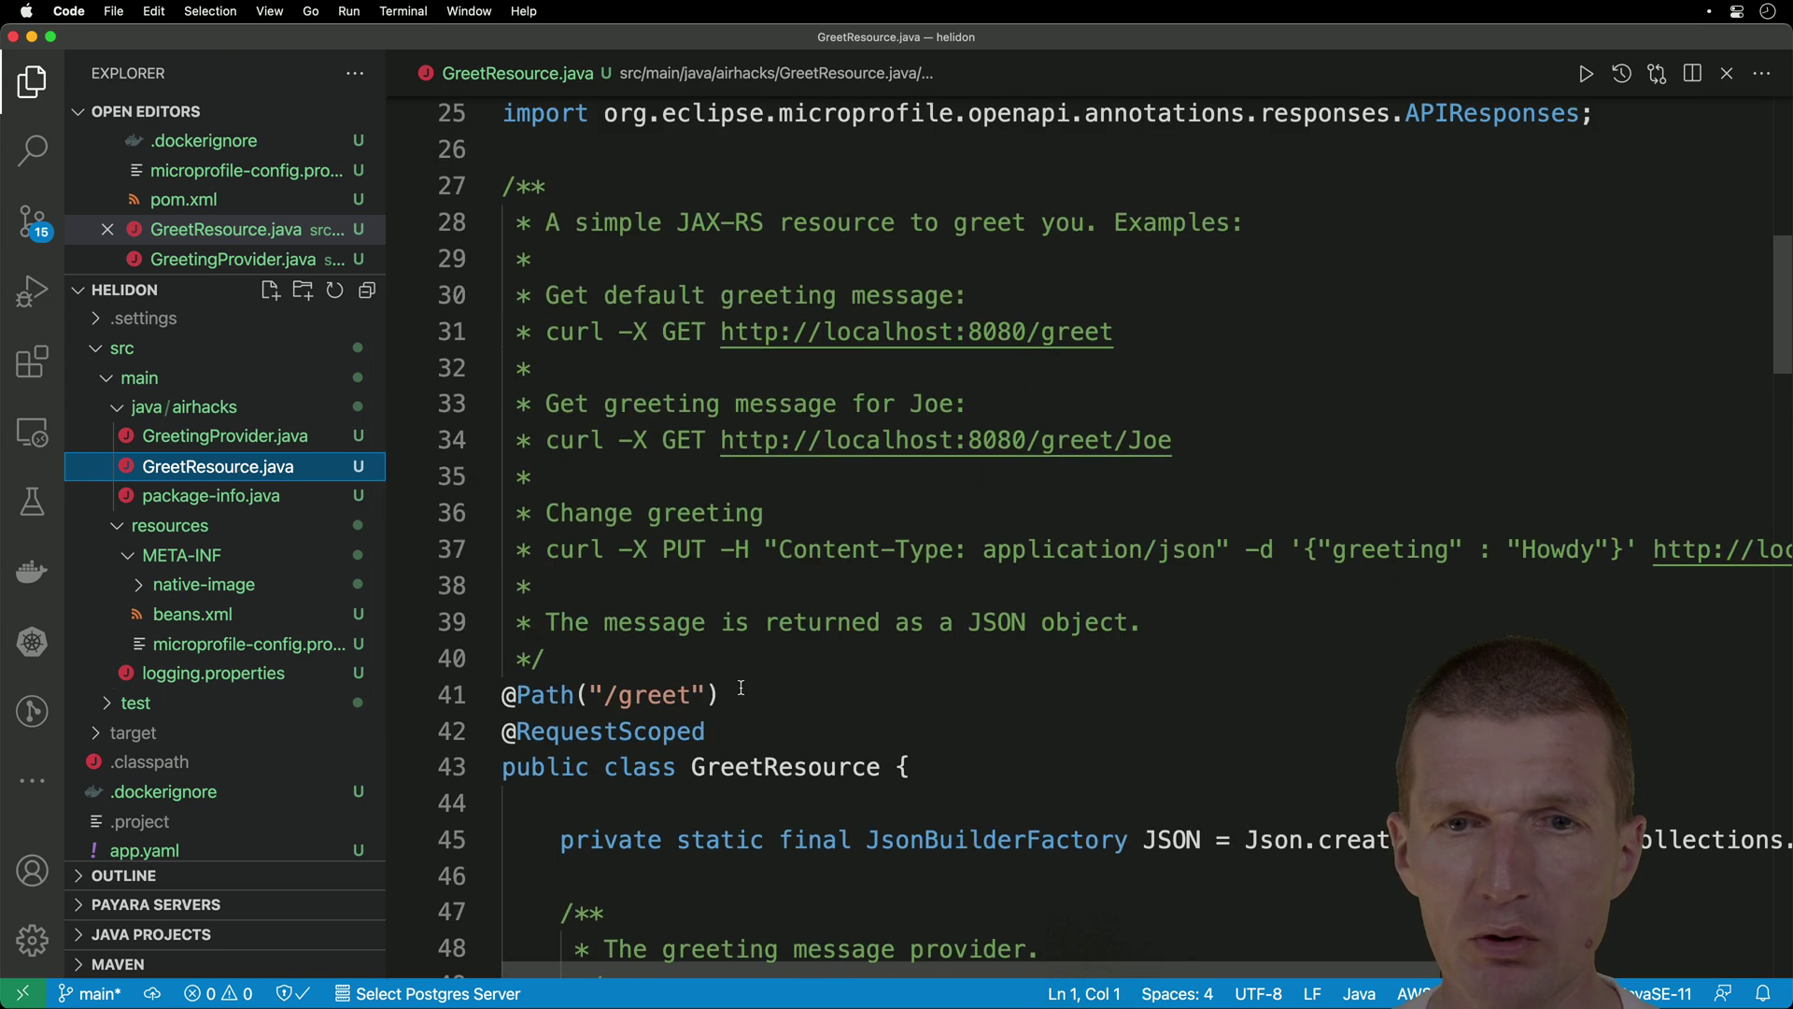
{"action": "scroll", "coordinate": [740, 686], "scroll_direction": "down", "scroll_amount": 5}
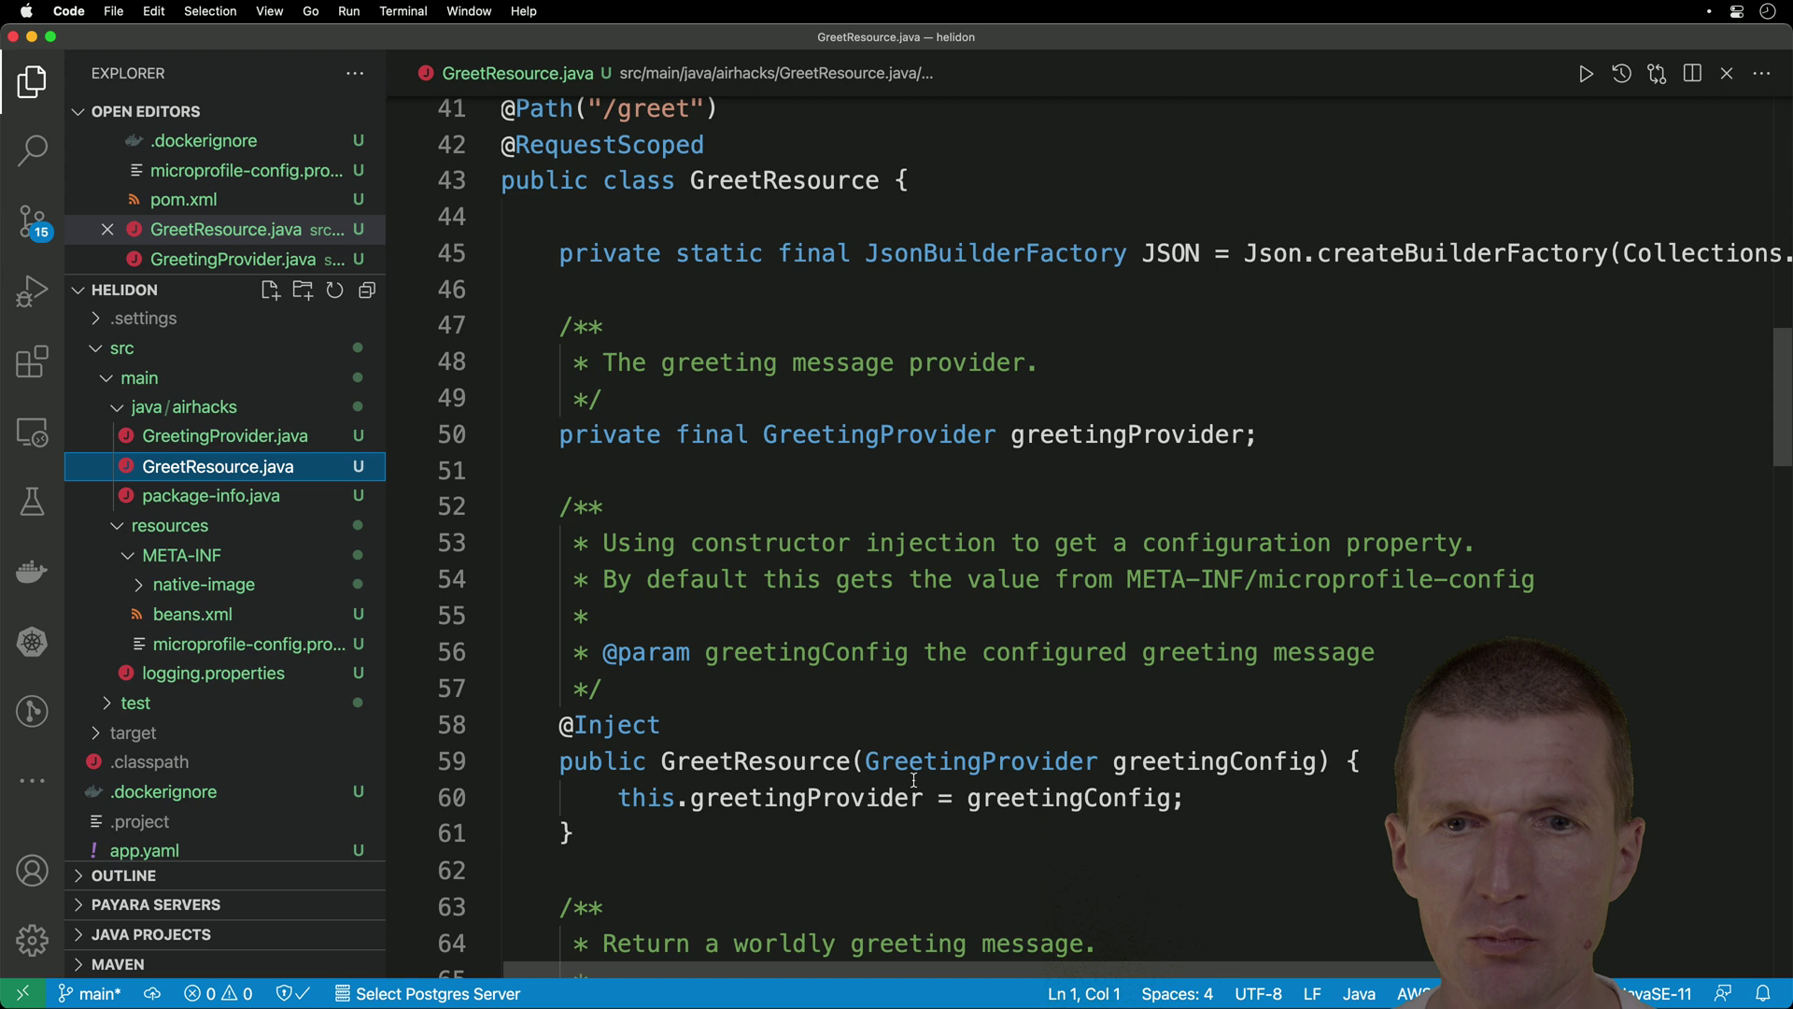
{"action": "scroll", "coordinate": [932, 458], "scroll_direction": "up", "scroll_amount": 3}
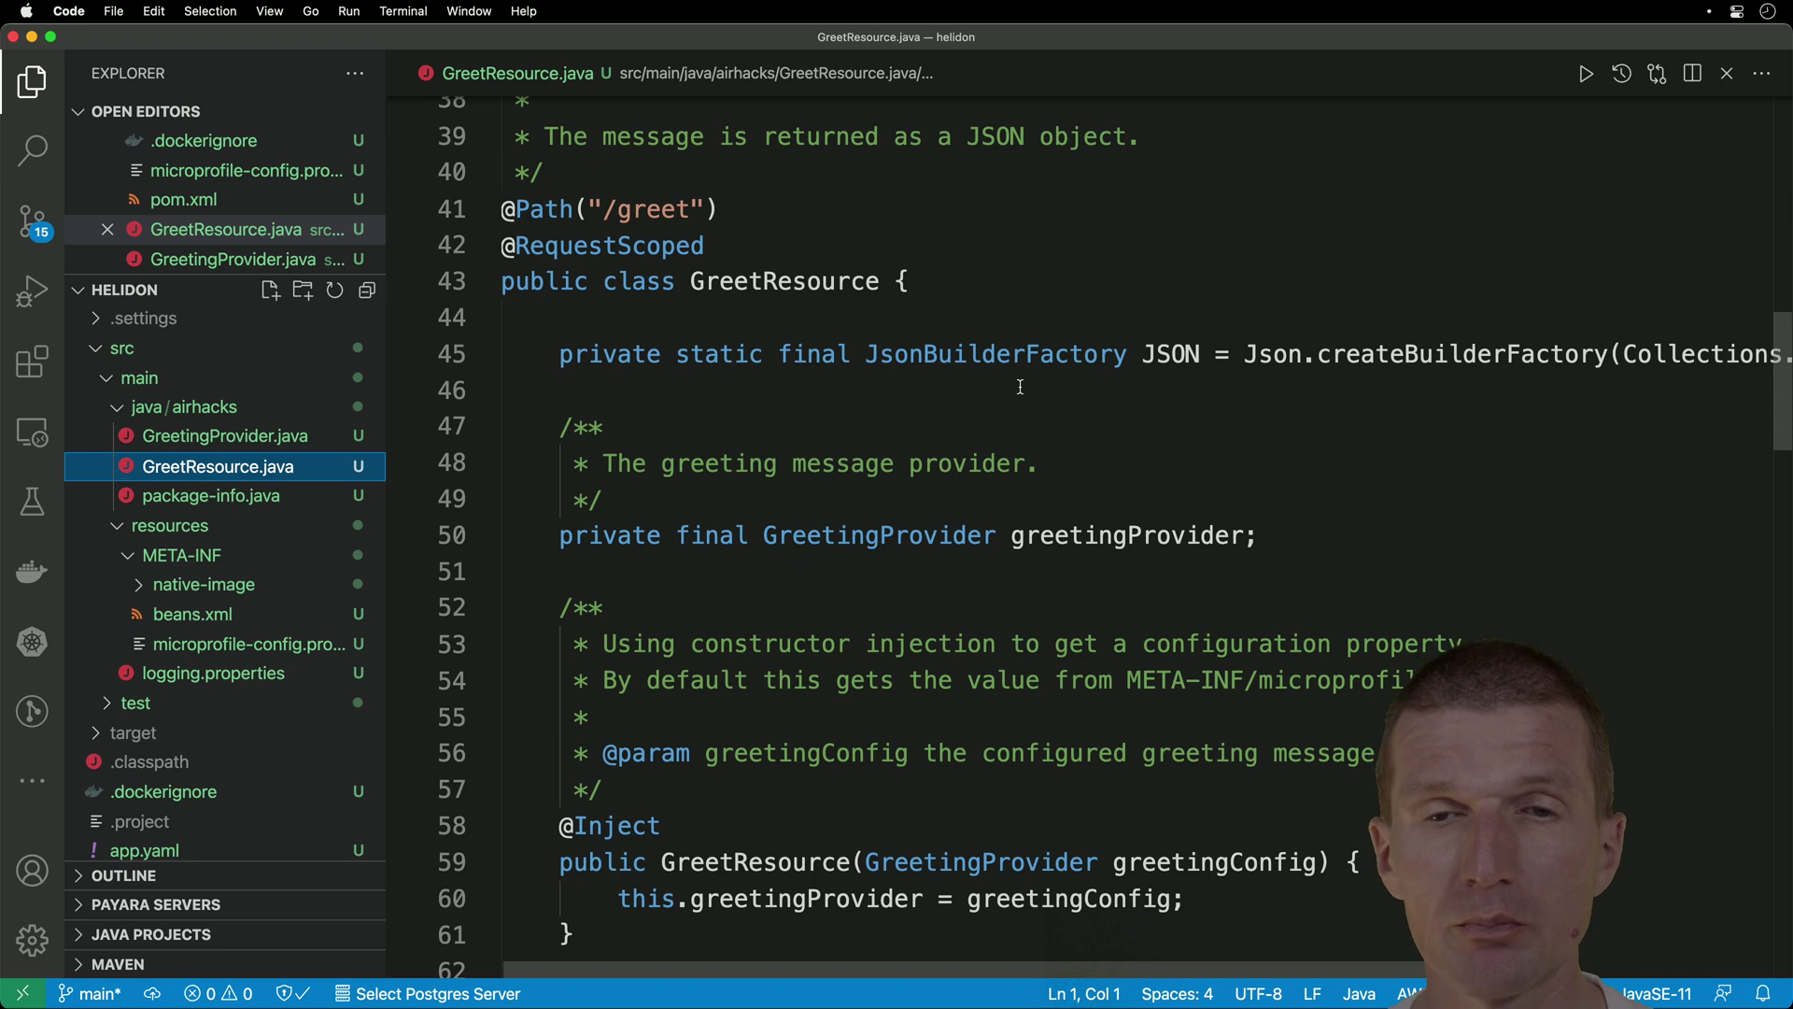
{"action": "key", "text": "ctrl+Right"}
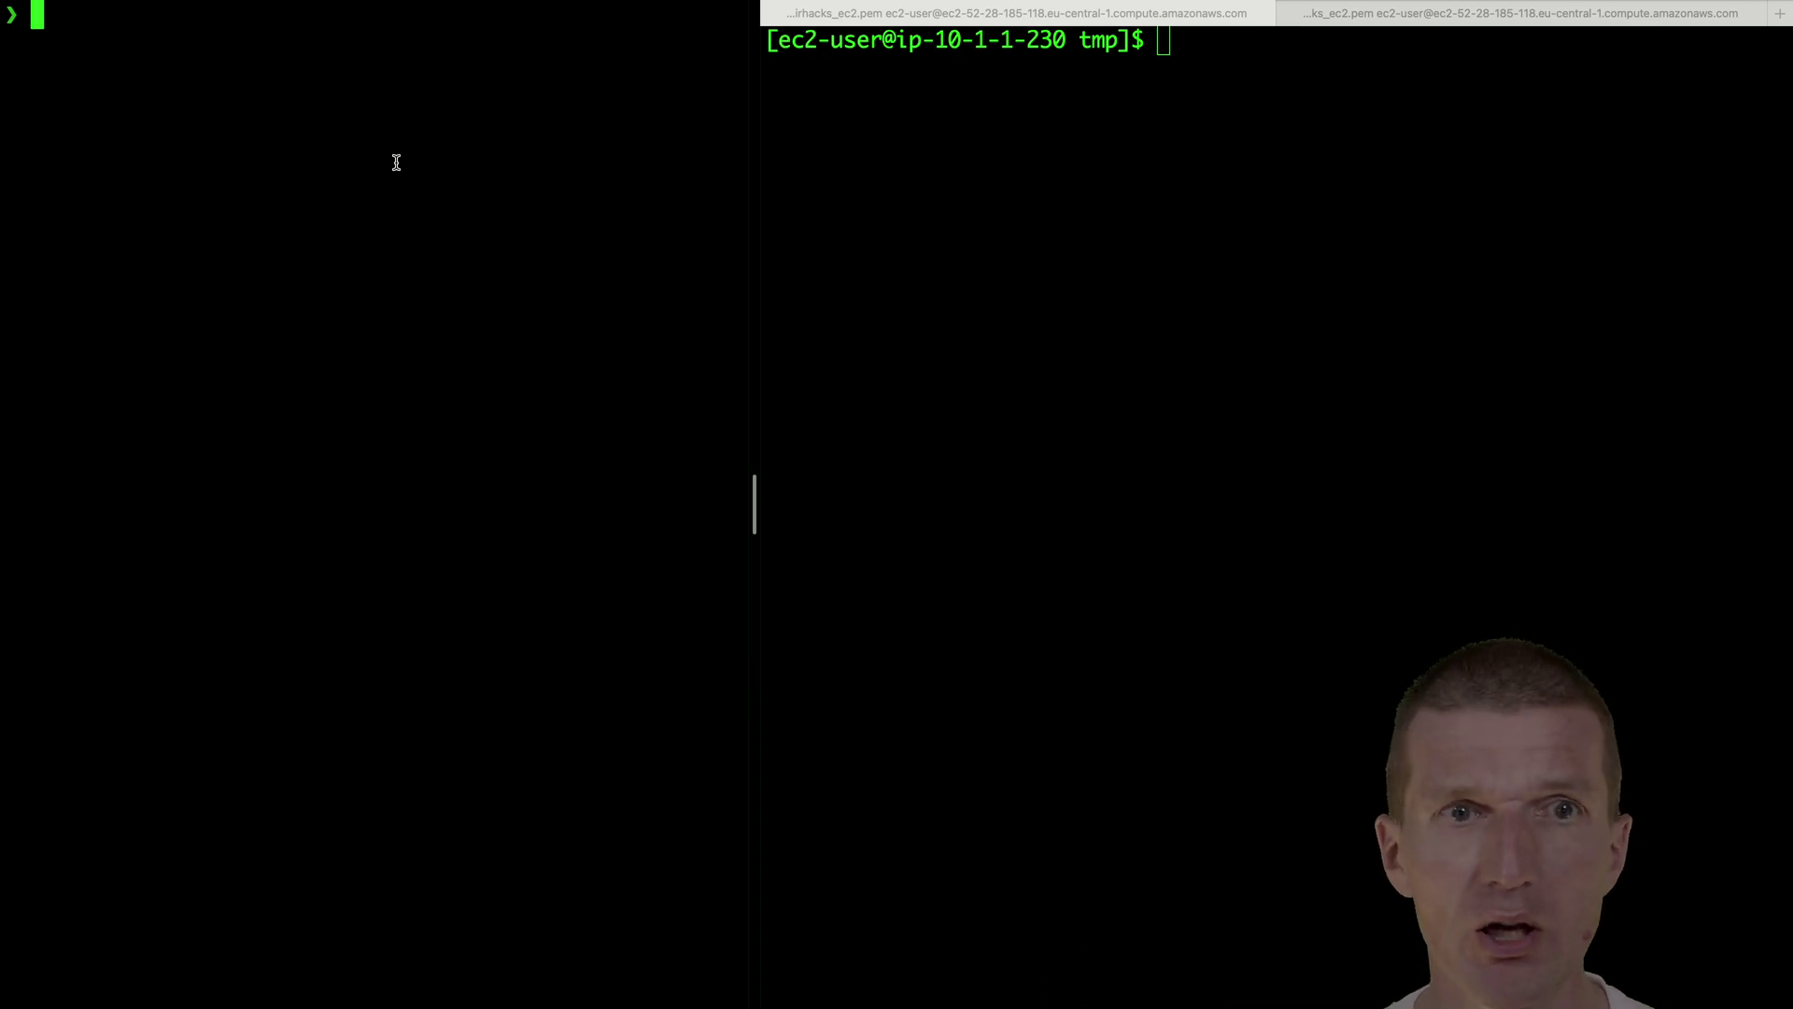
Show the local Intel CPU model and the local Java 11.0.8 version
{"action": "key", "text": "ctrl+r"}
{"action": "type", "text": "s"}
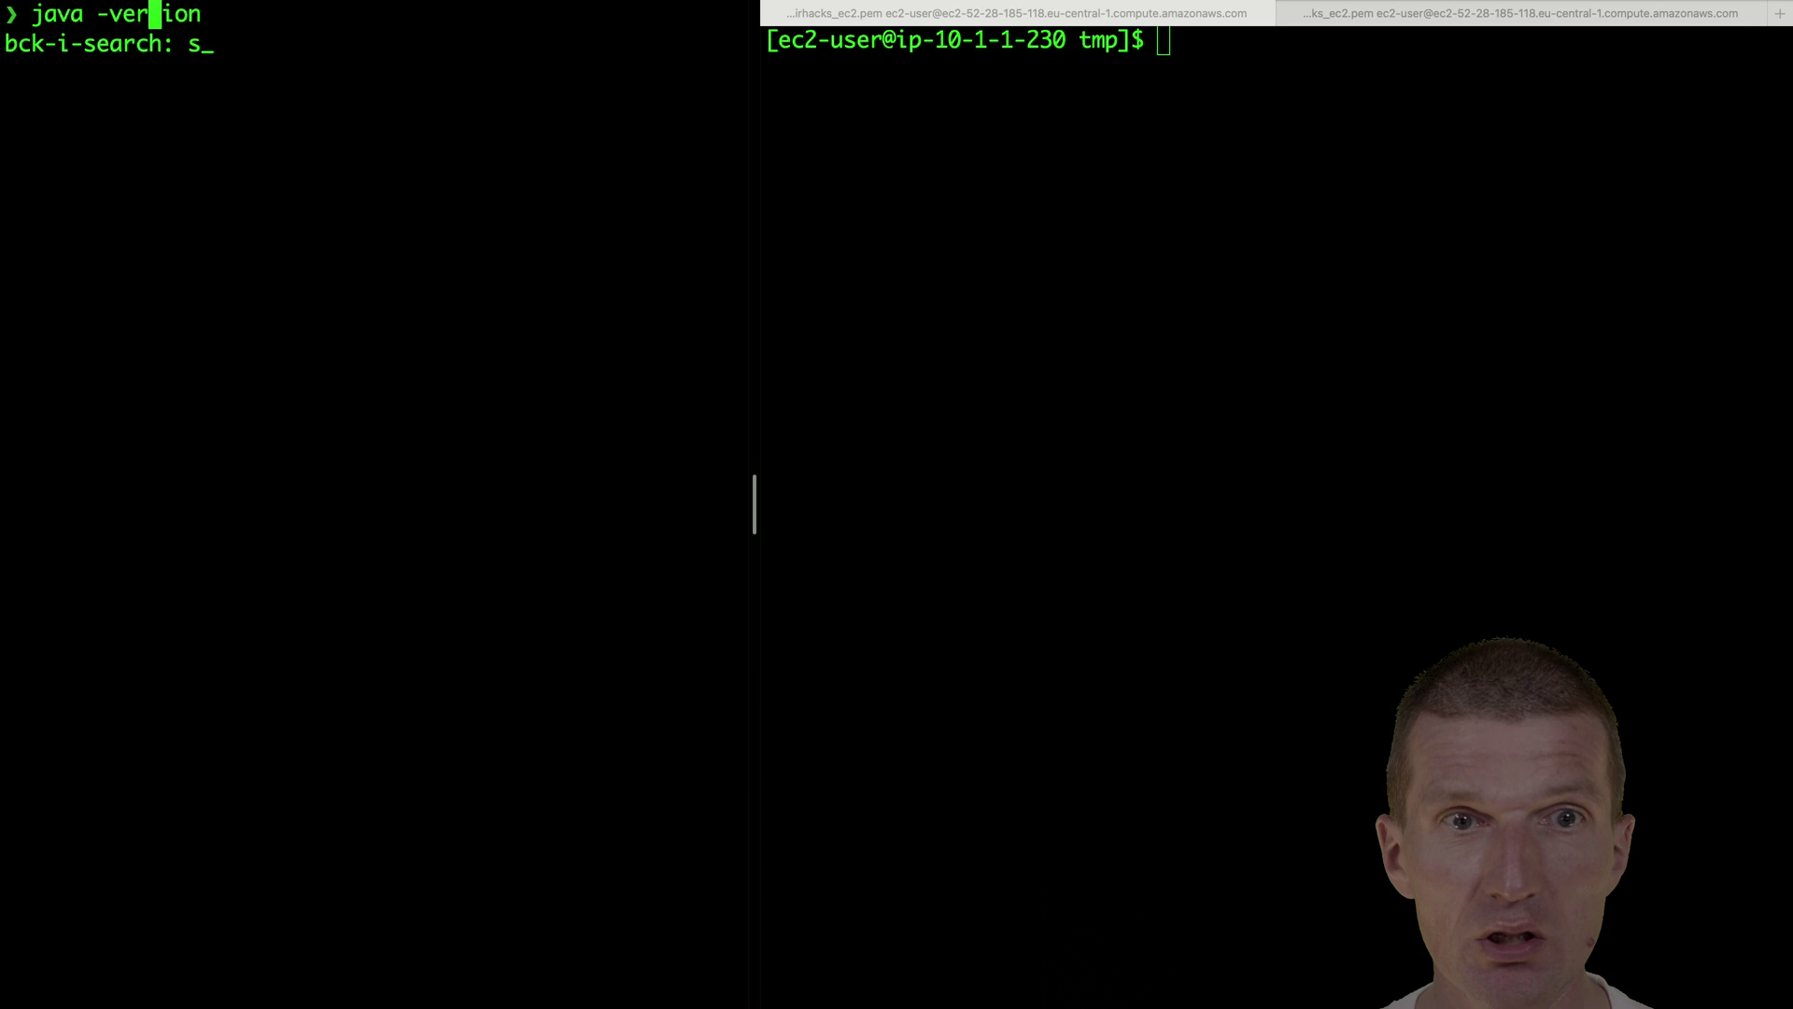
{"action": "type", "text": "y"}
{"action": "key", "text": "Return"}
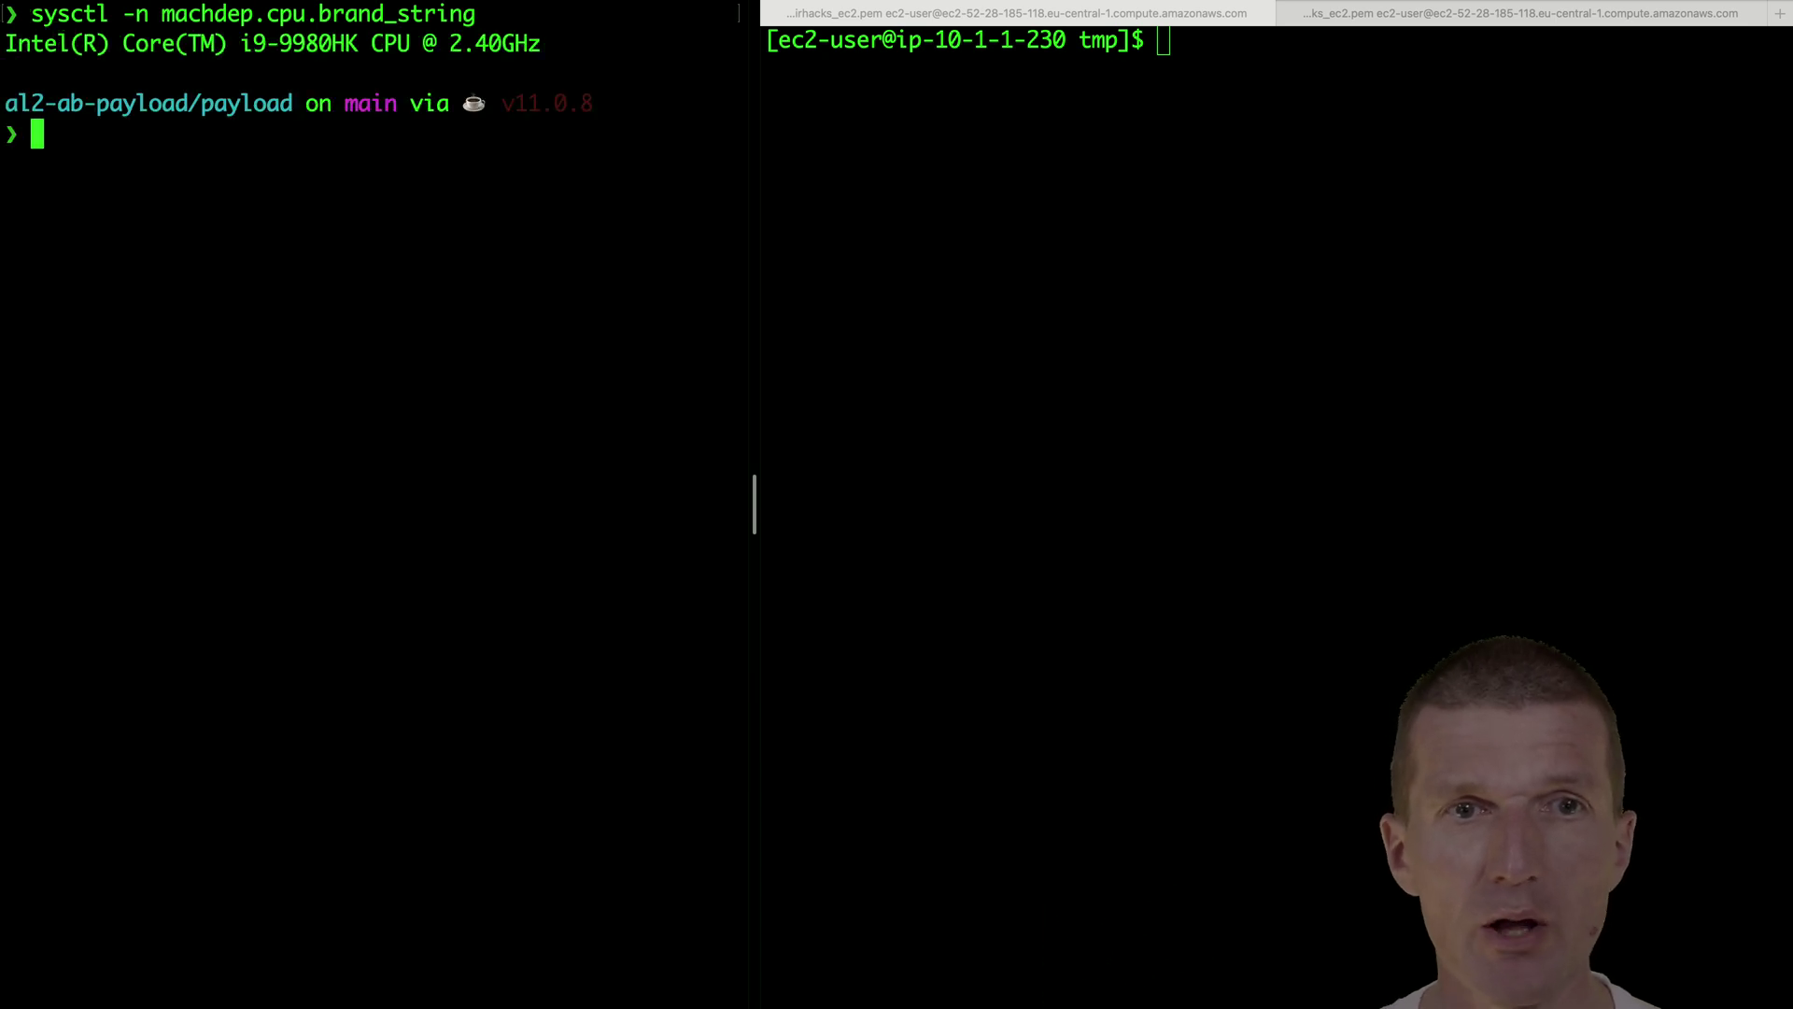
{"action": "type", "text": "java"}
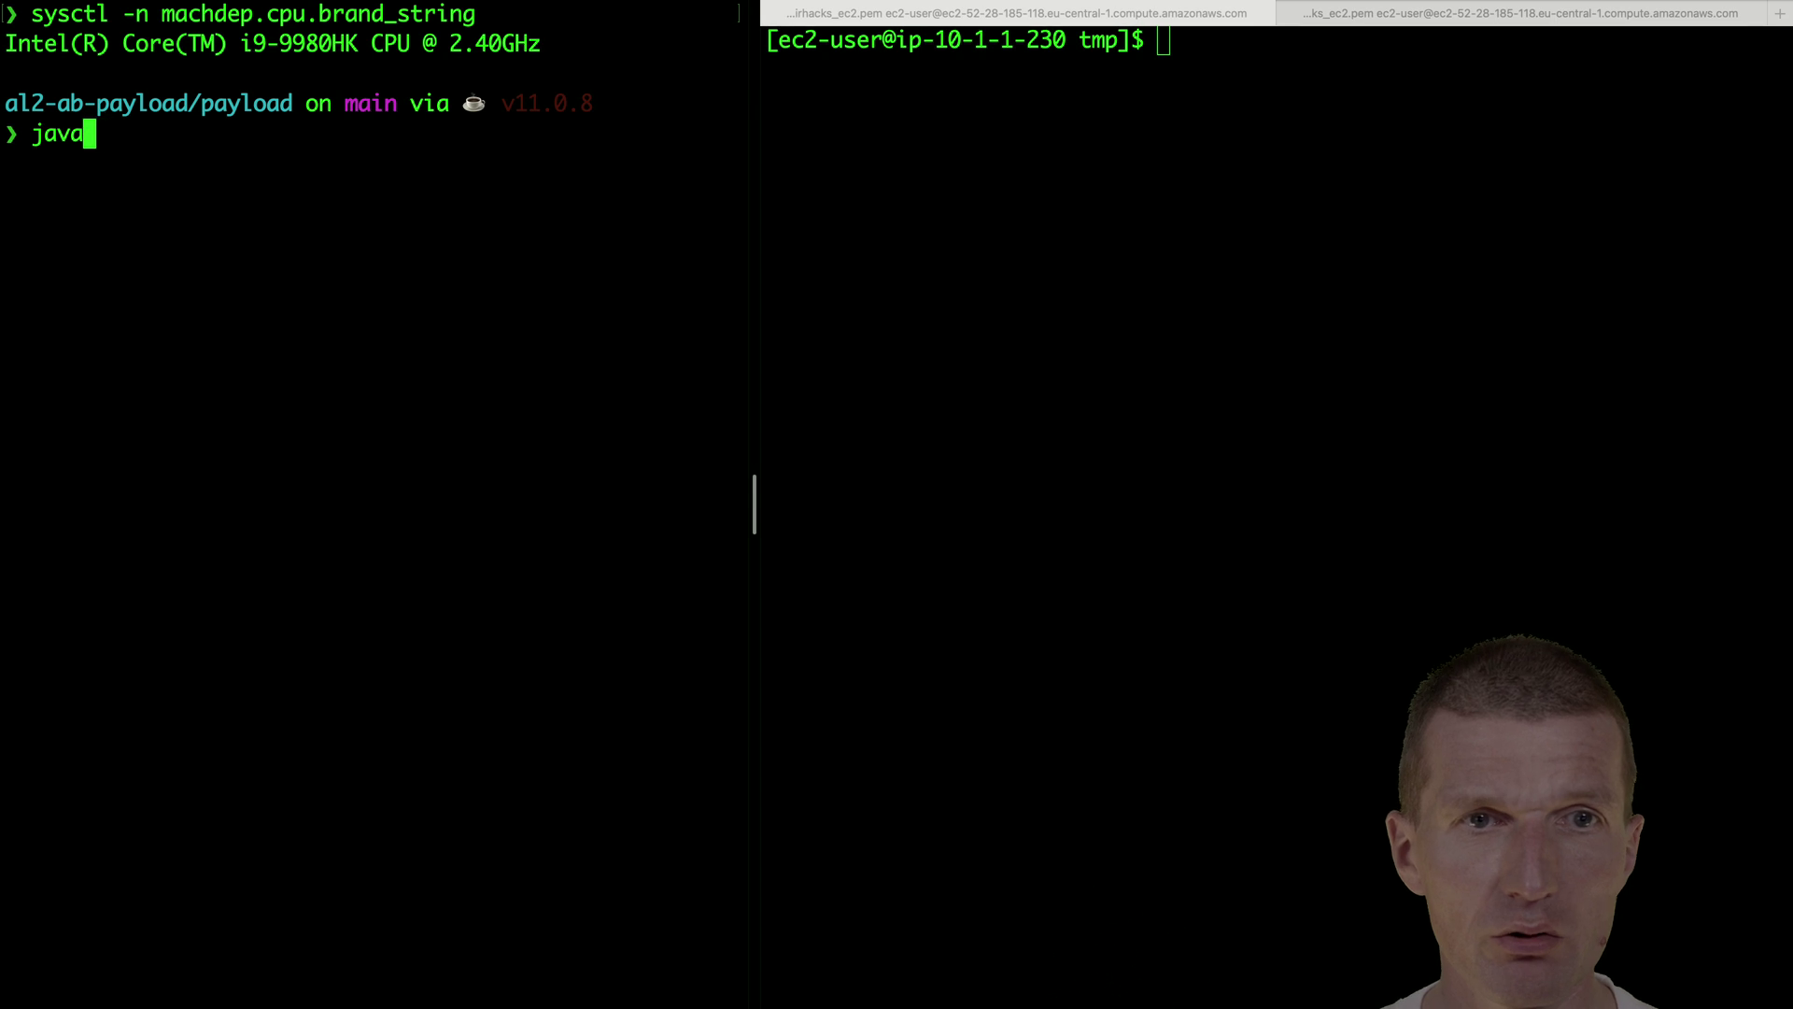
{"action": "type", "text": " -version"}
{"action": "key", "text": "Return"}
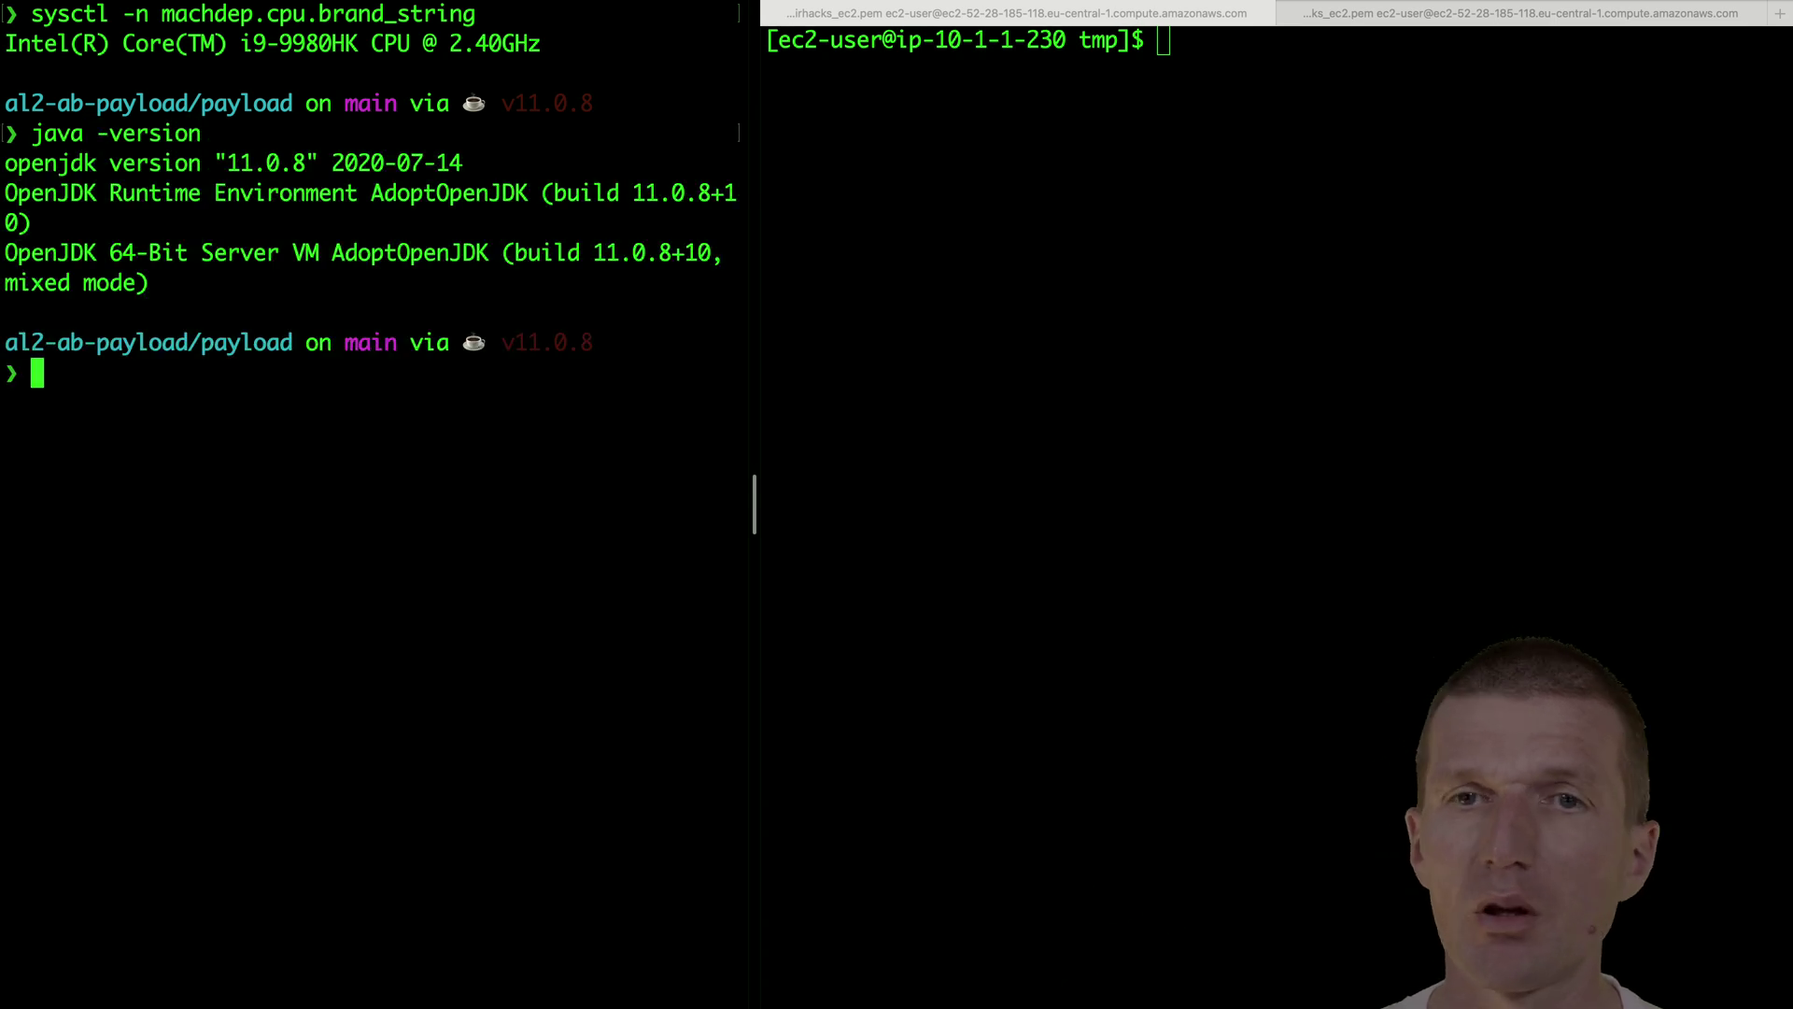
Check Java on the EC2 instance, which reports Amazon Corretto 11.0.11
{"action": "left_click", "coordinate": [1241, 160]}
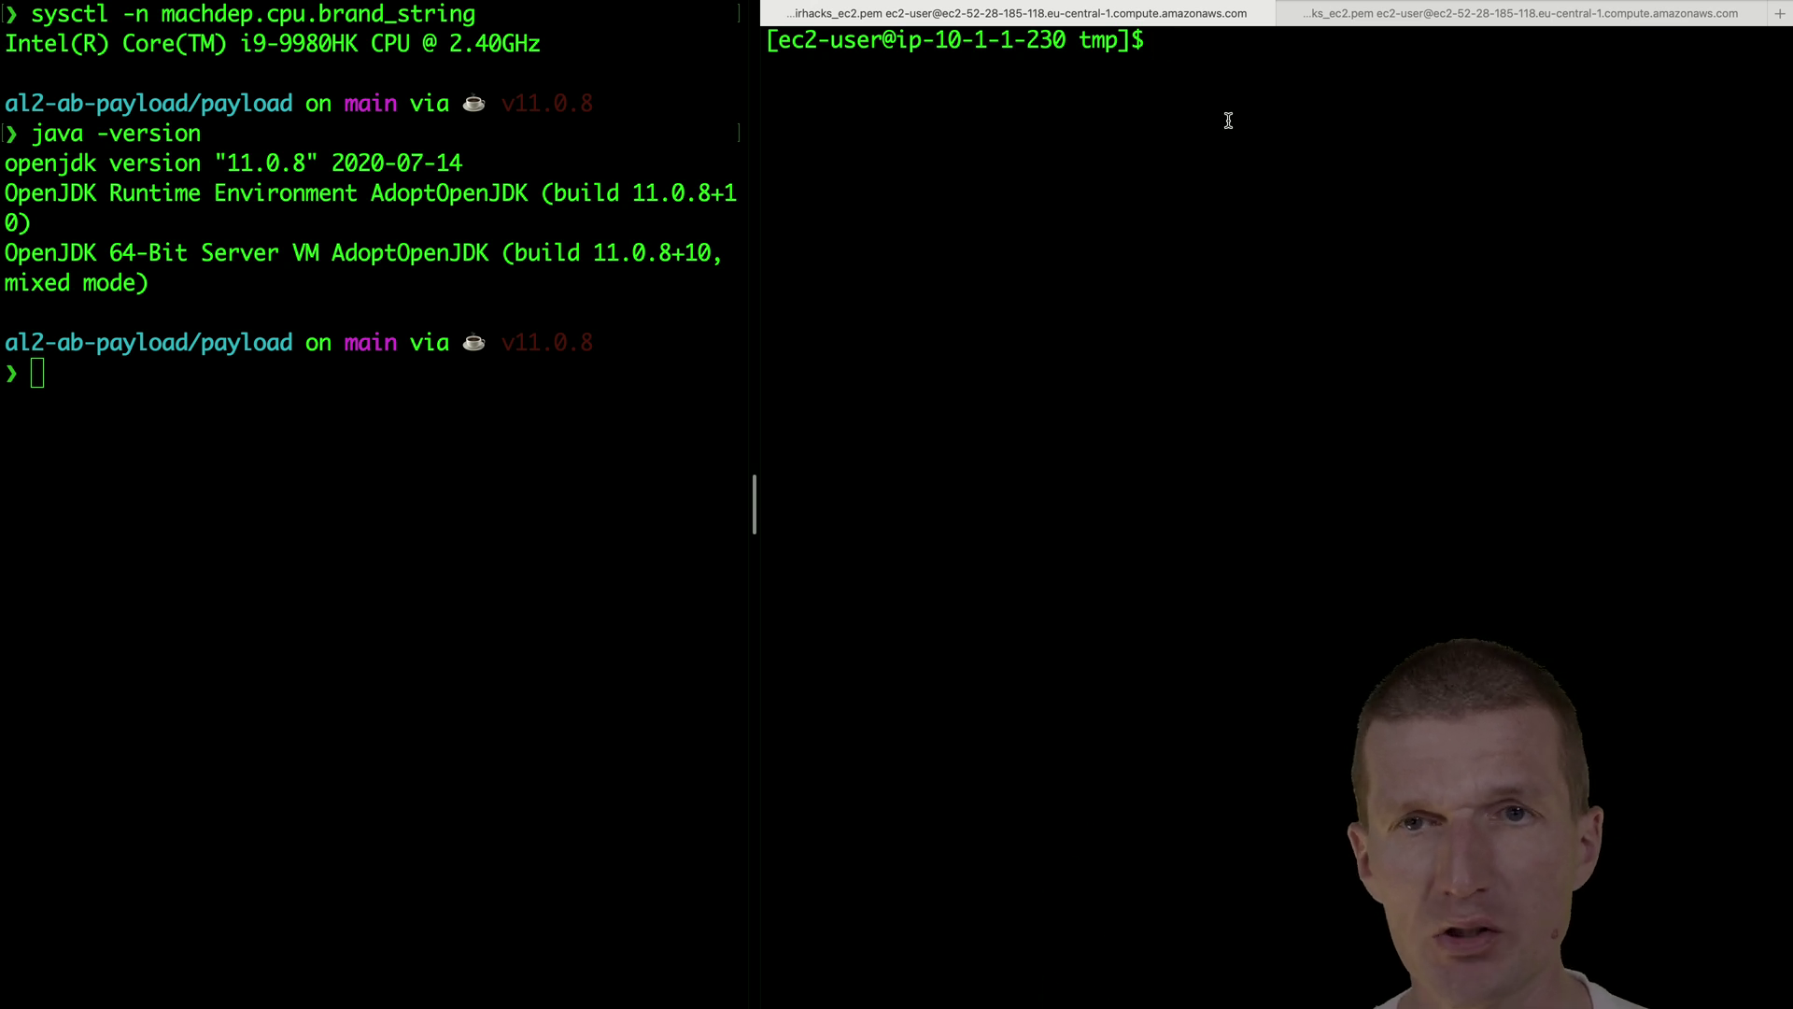
{"action": "left_click", "coordinate": [1279, 40]}
{"action": "type", "text": "u"}
{"action": "key", "text": "BackSpace"}
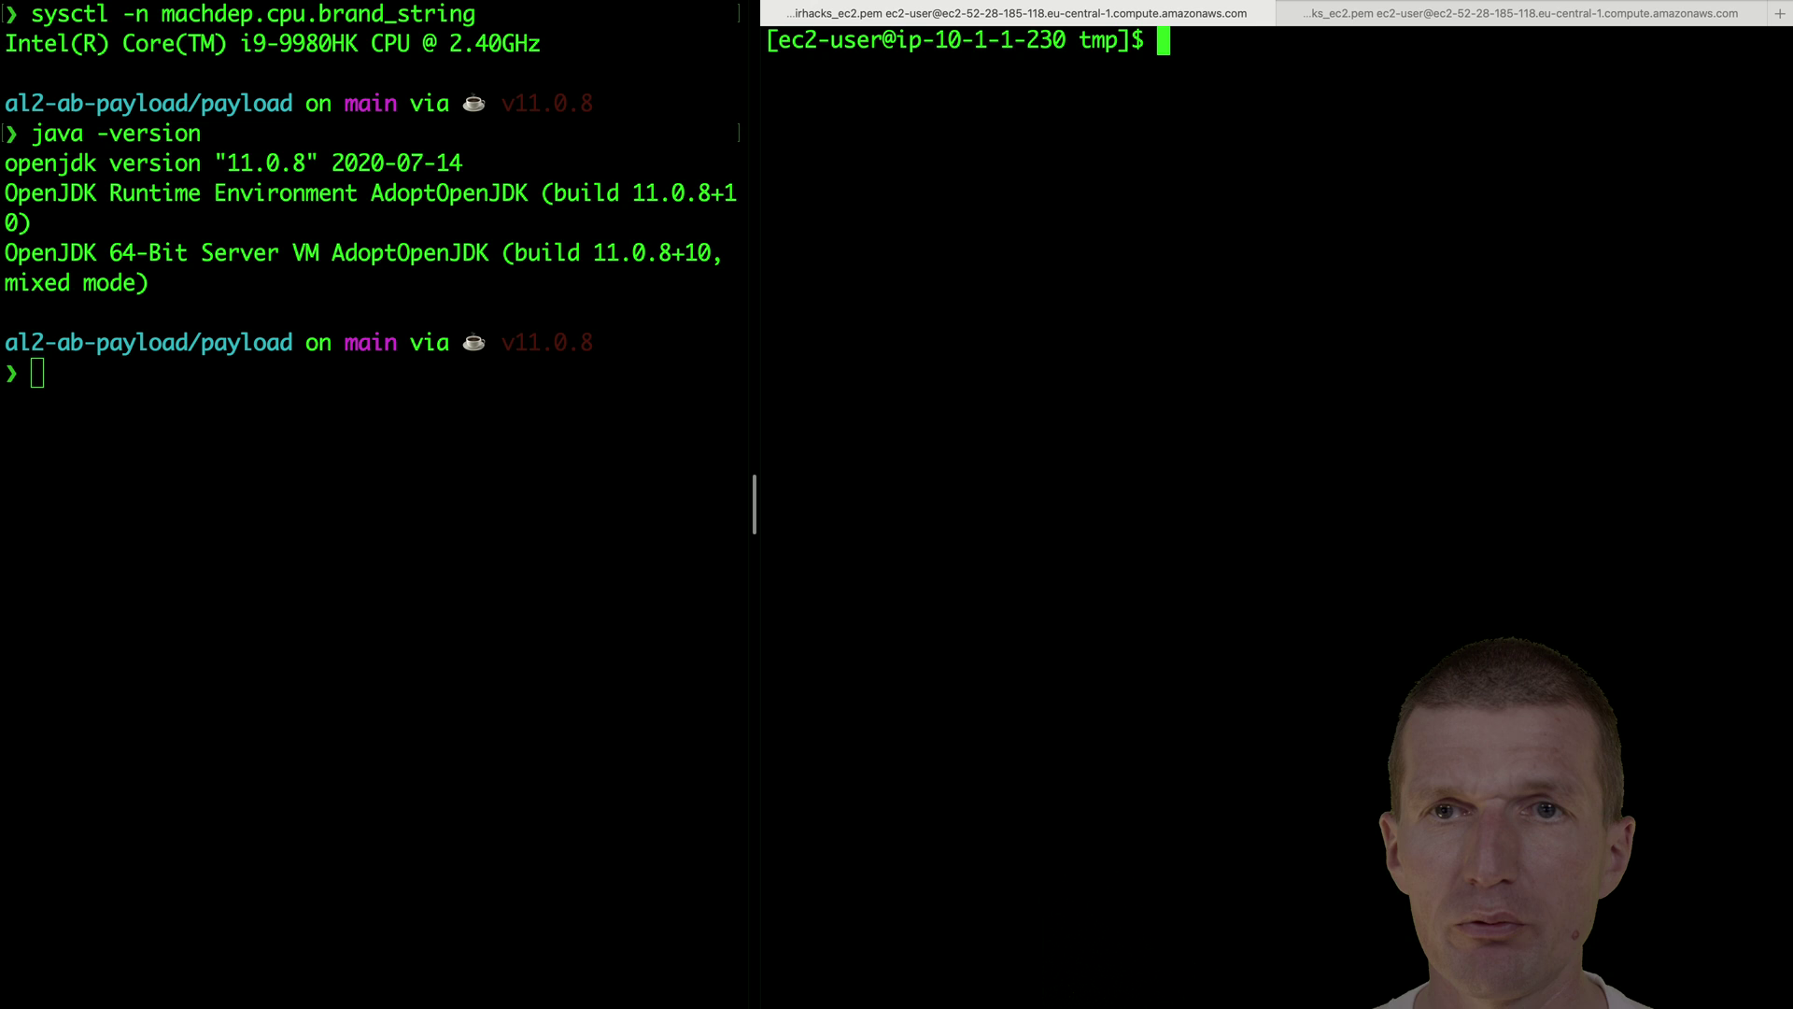
{"action": "type", "text": "java -version"}
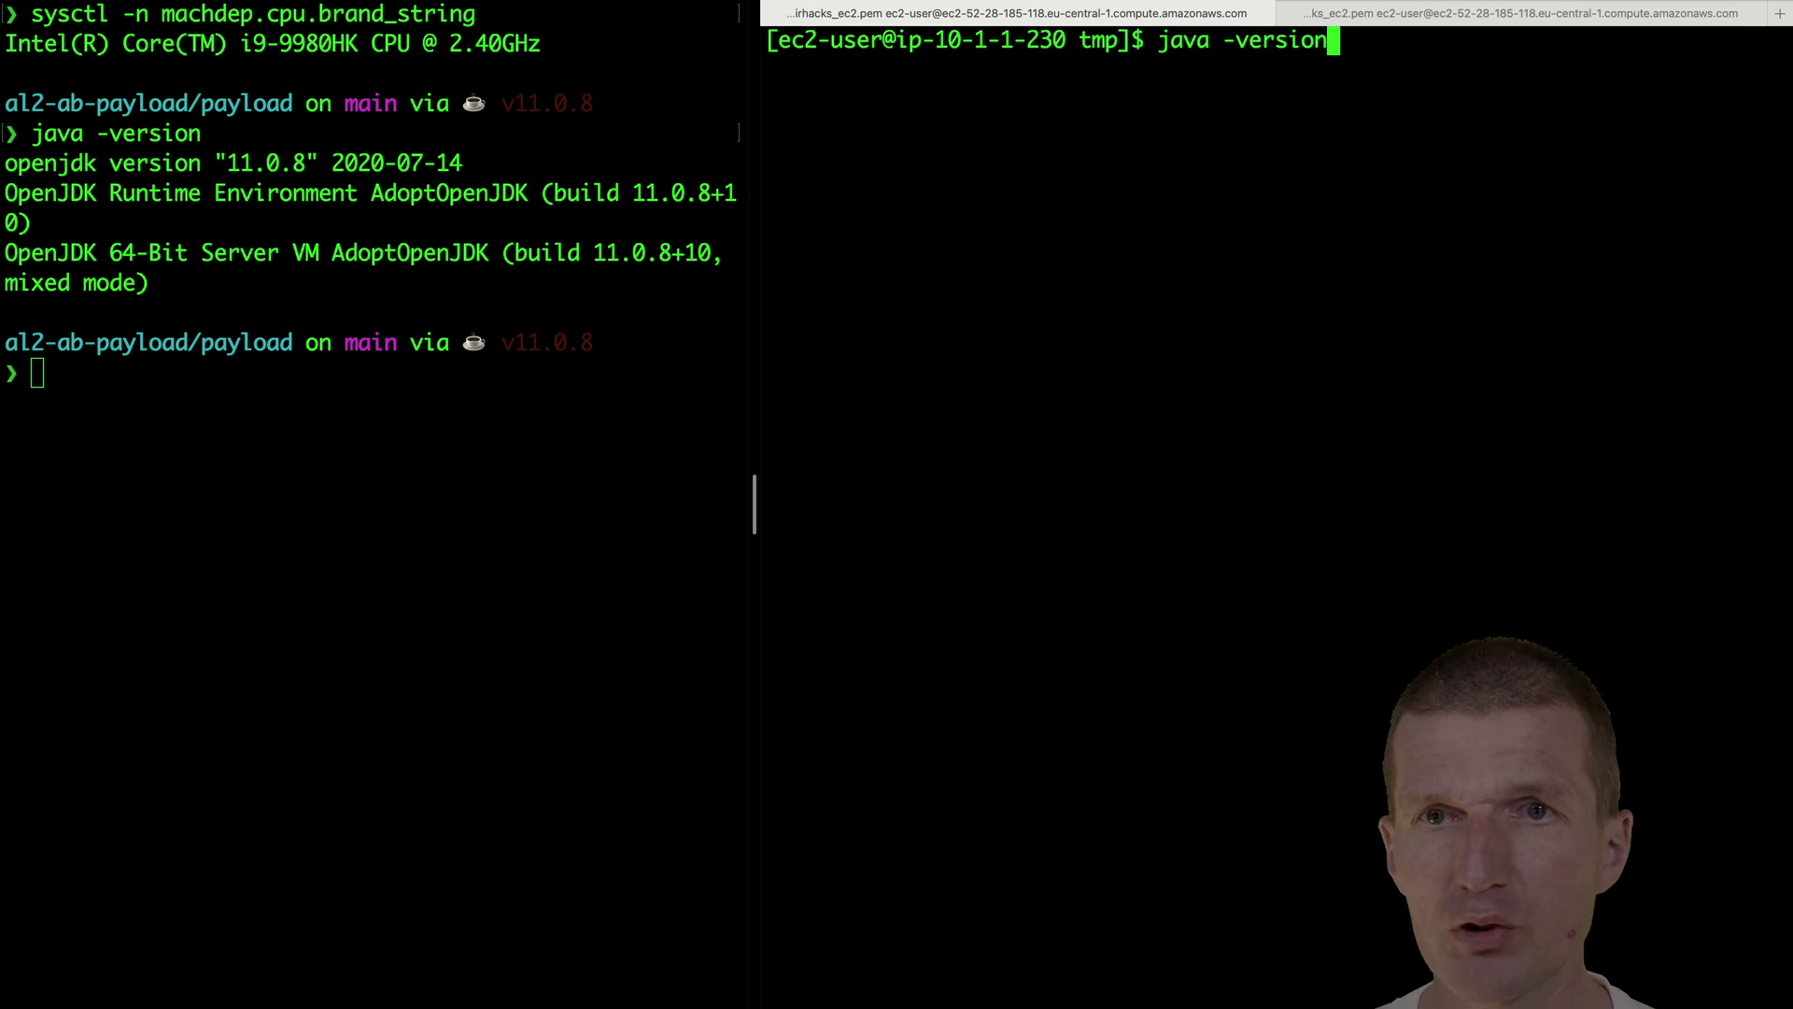
{"action": "key", "text": "Return"}
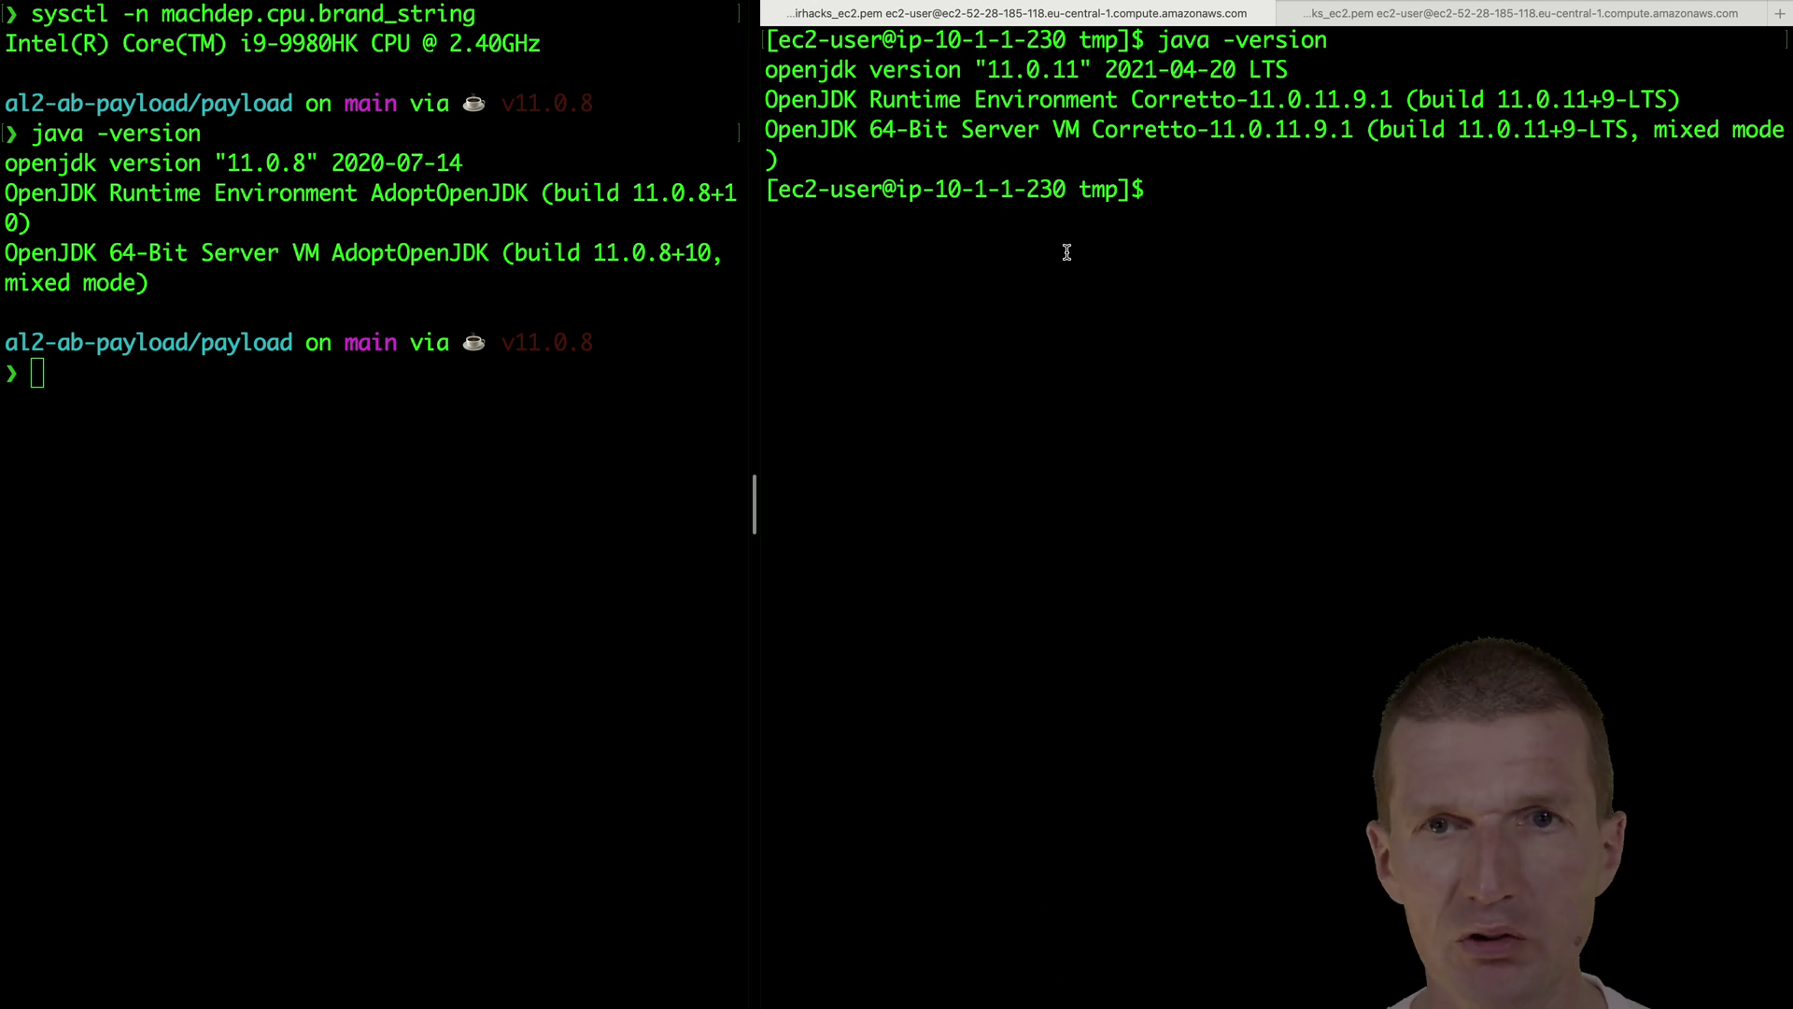
Launch helidon.jar in the local pane and widen that pane
{"action": "left_click", "coordinate": [440, 304]}
{"action": "type", "text": "java -v"}
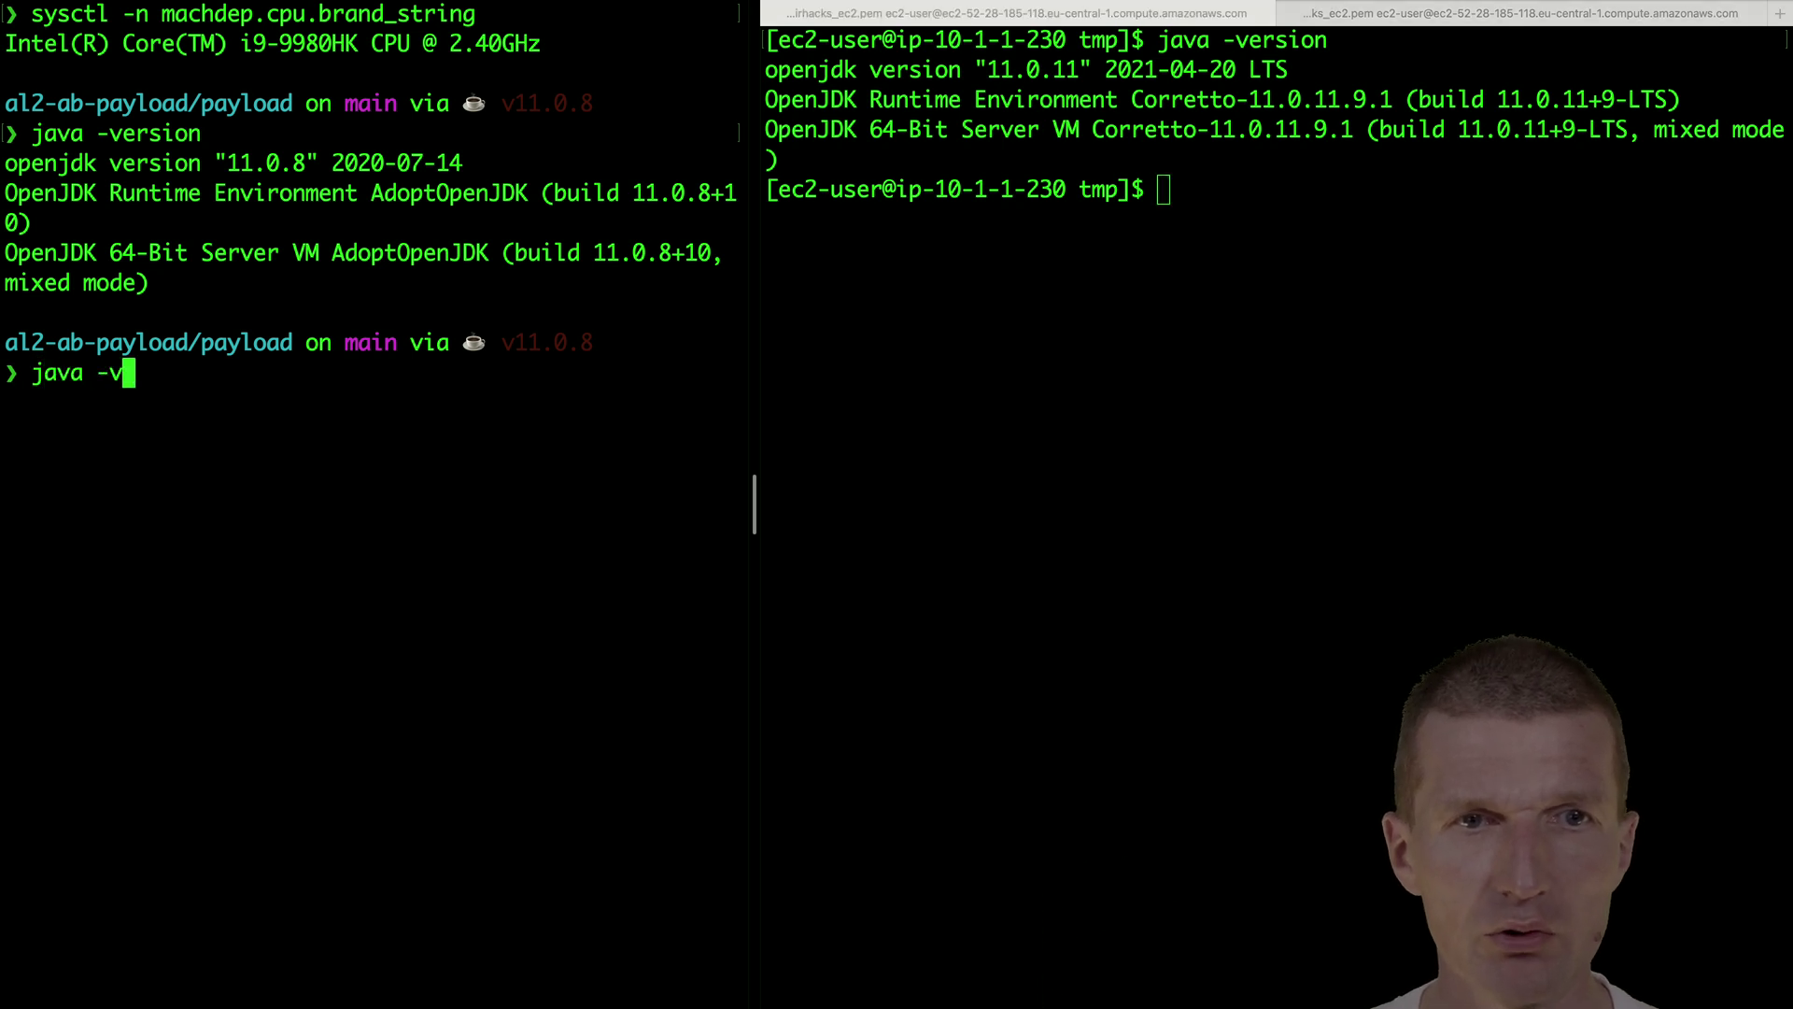
{"action": "key", "text": "BackSpace"}
{"action": "type", "text": "jar "}
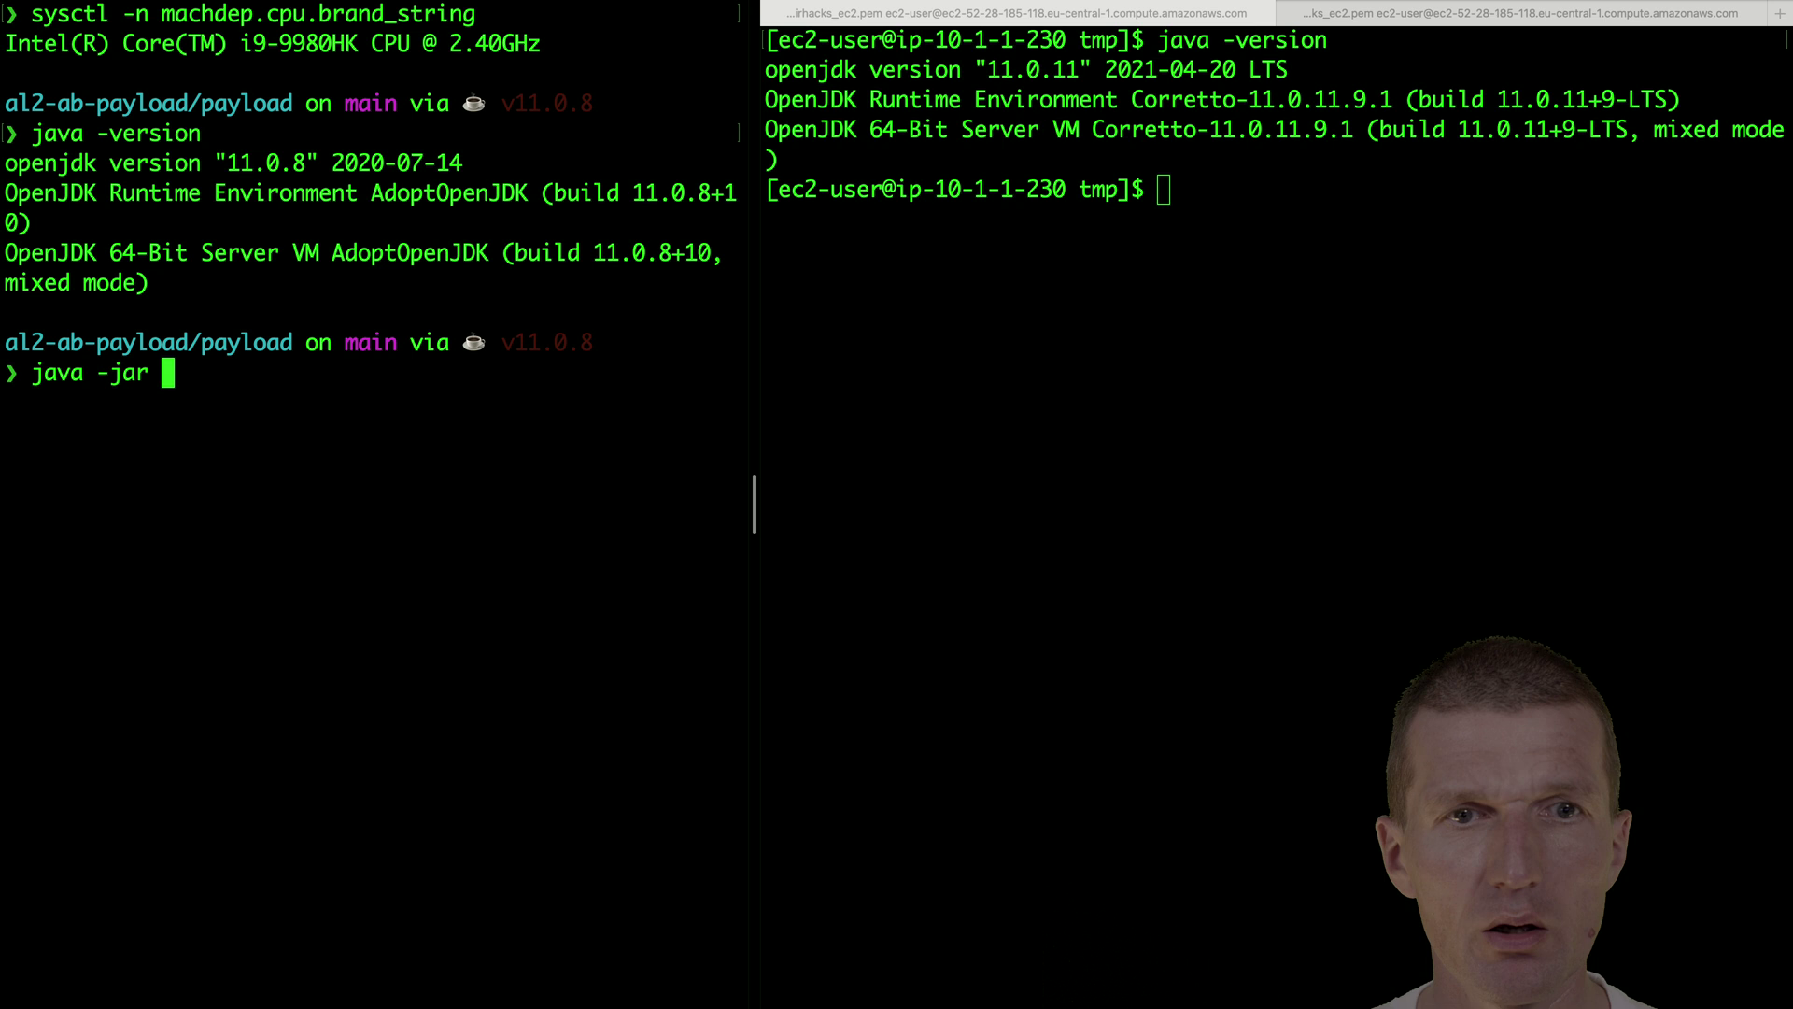
{"action": "type", "text": "helidon.jar"}
{"action": "key", "text": "Return"}
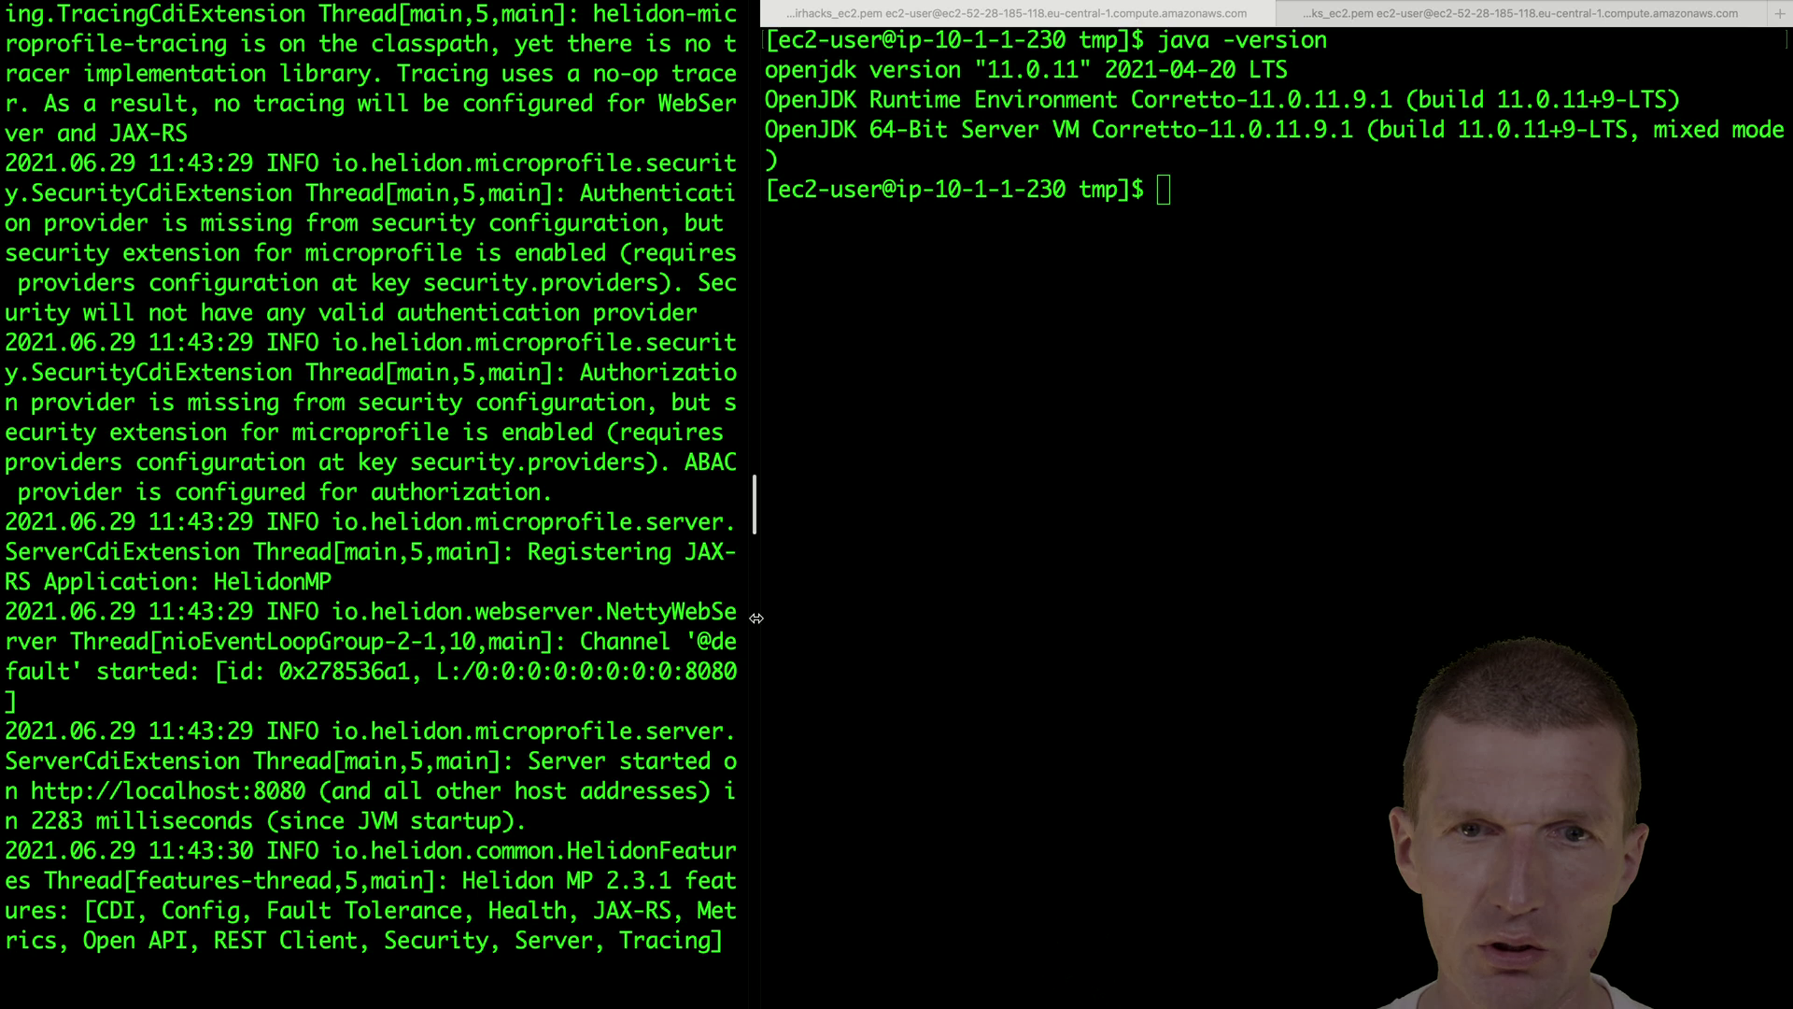
{"action": "left_click_drag", "start_coordinate": [756, 617], "coordinate": [1121, 616]}
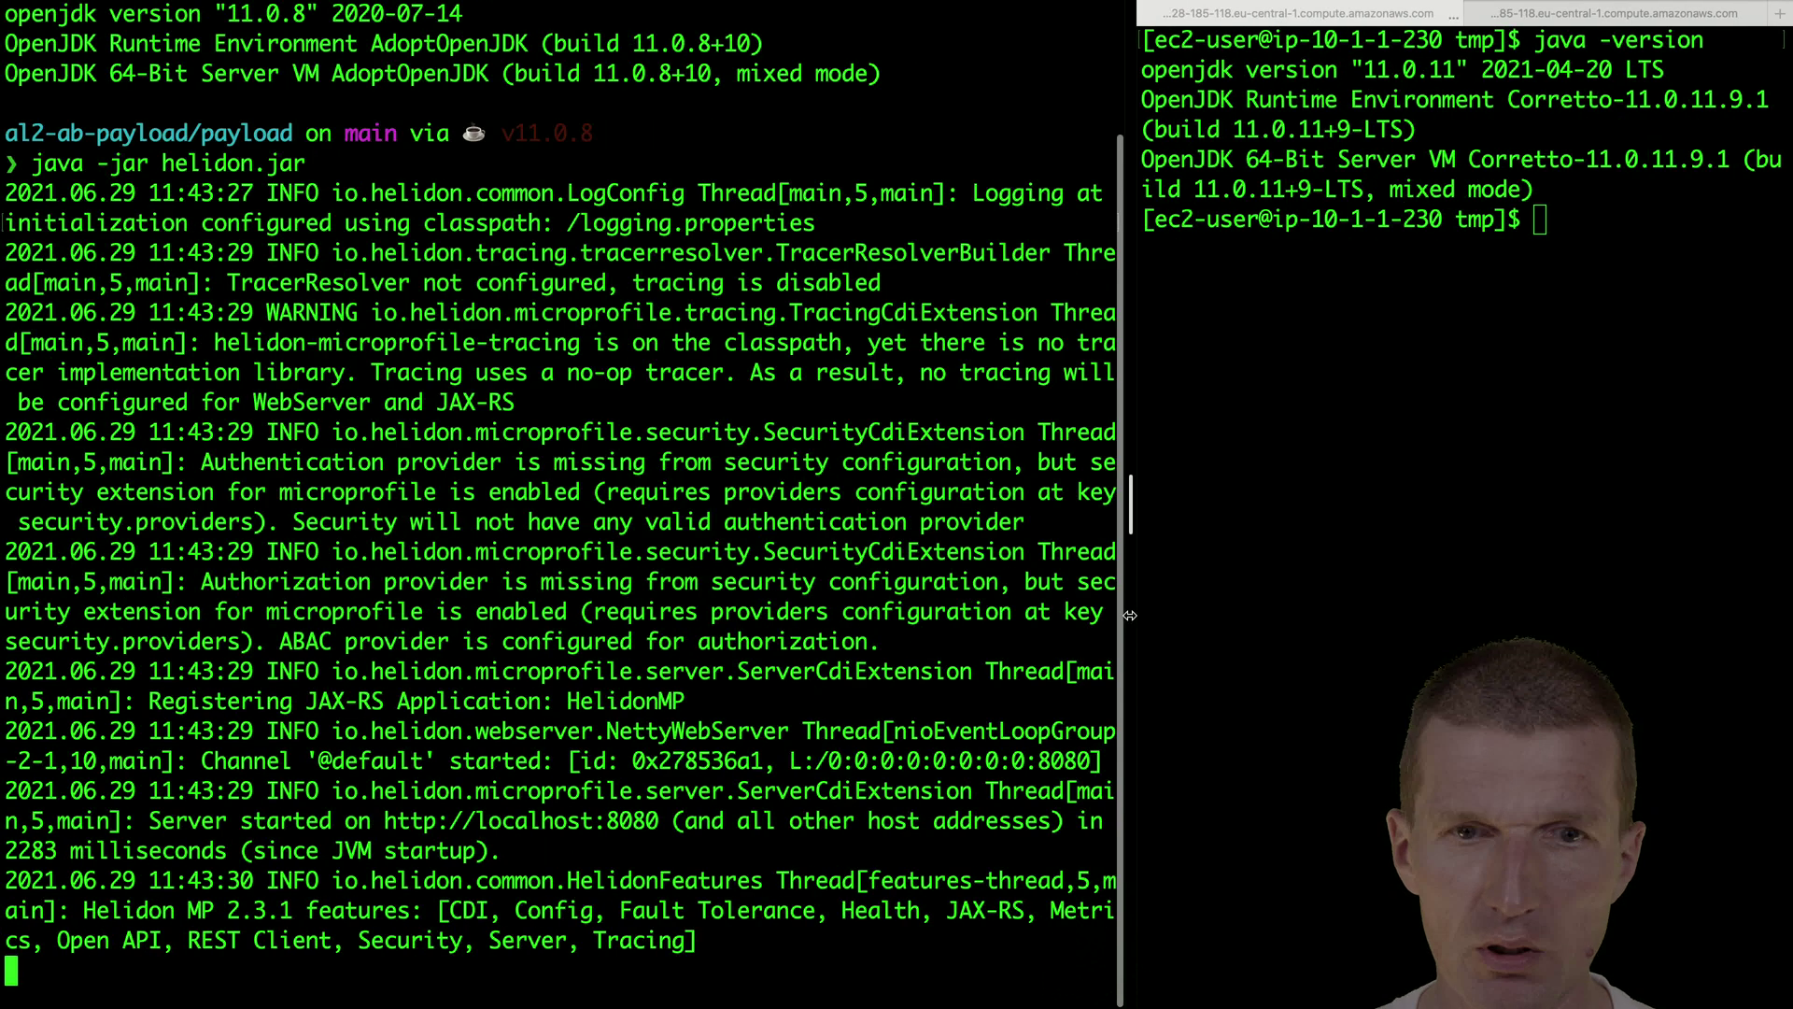
{"action": "left_click", "coordinate": [213, 814]}
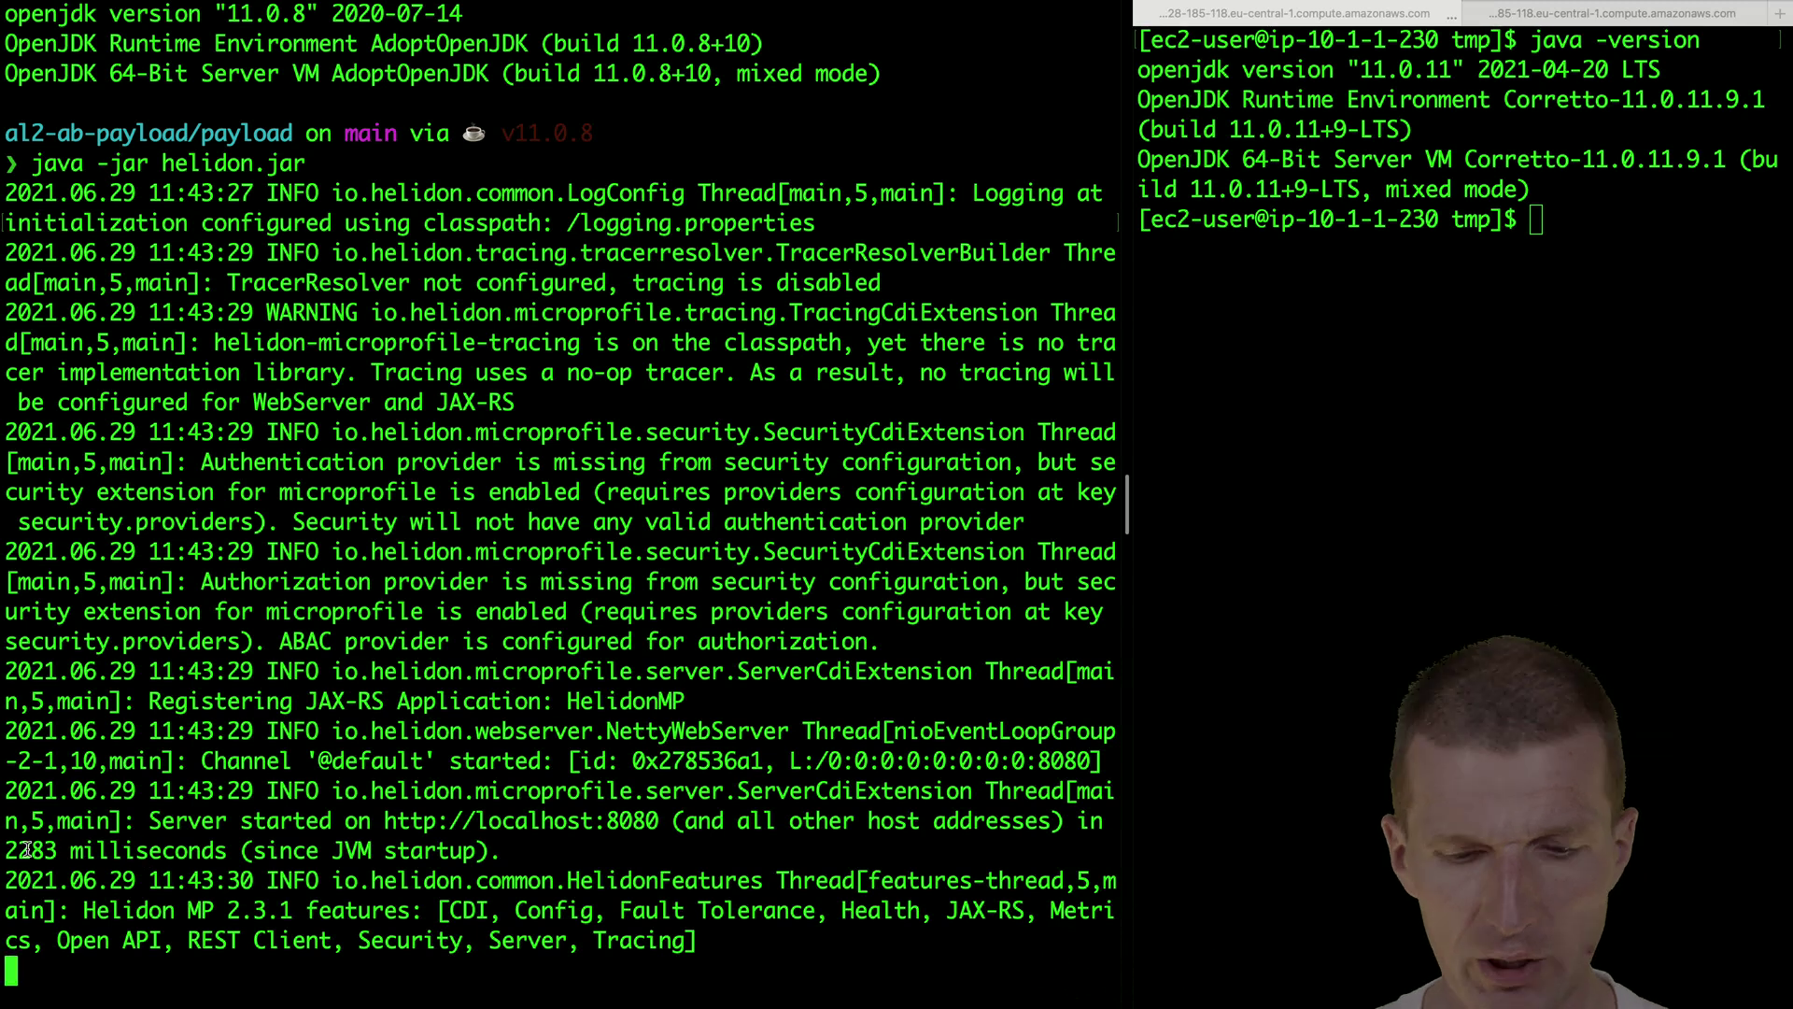
Restart the local Helidon server twice to compare startup times, then stop it
{"action": "key", "text": "ctrl+c"}
{"action": "key", "text": "Up"}
{"action": "key", "text": "Return"}
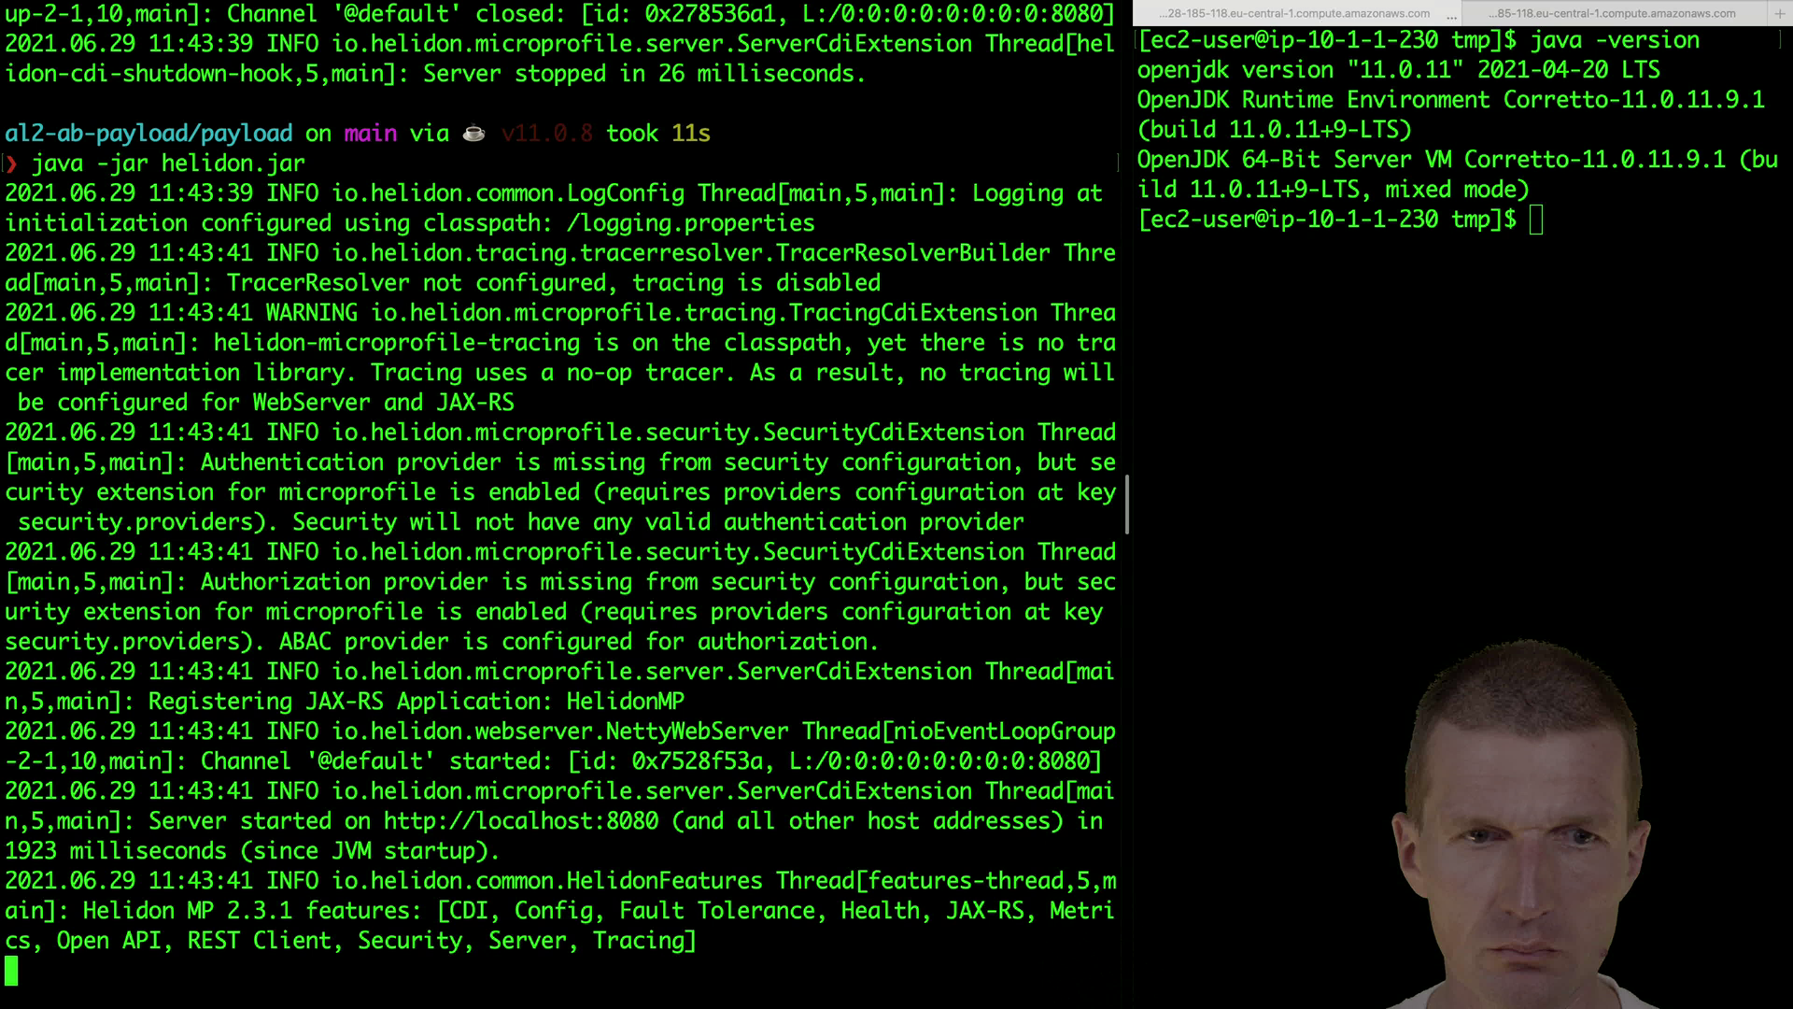
{"action": "key", "text": "ctrl+c"}
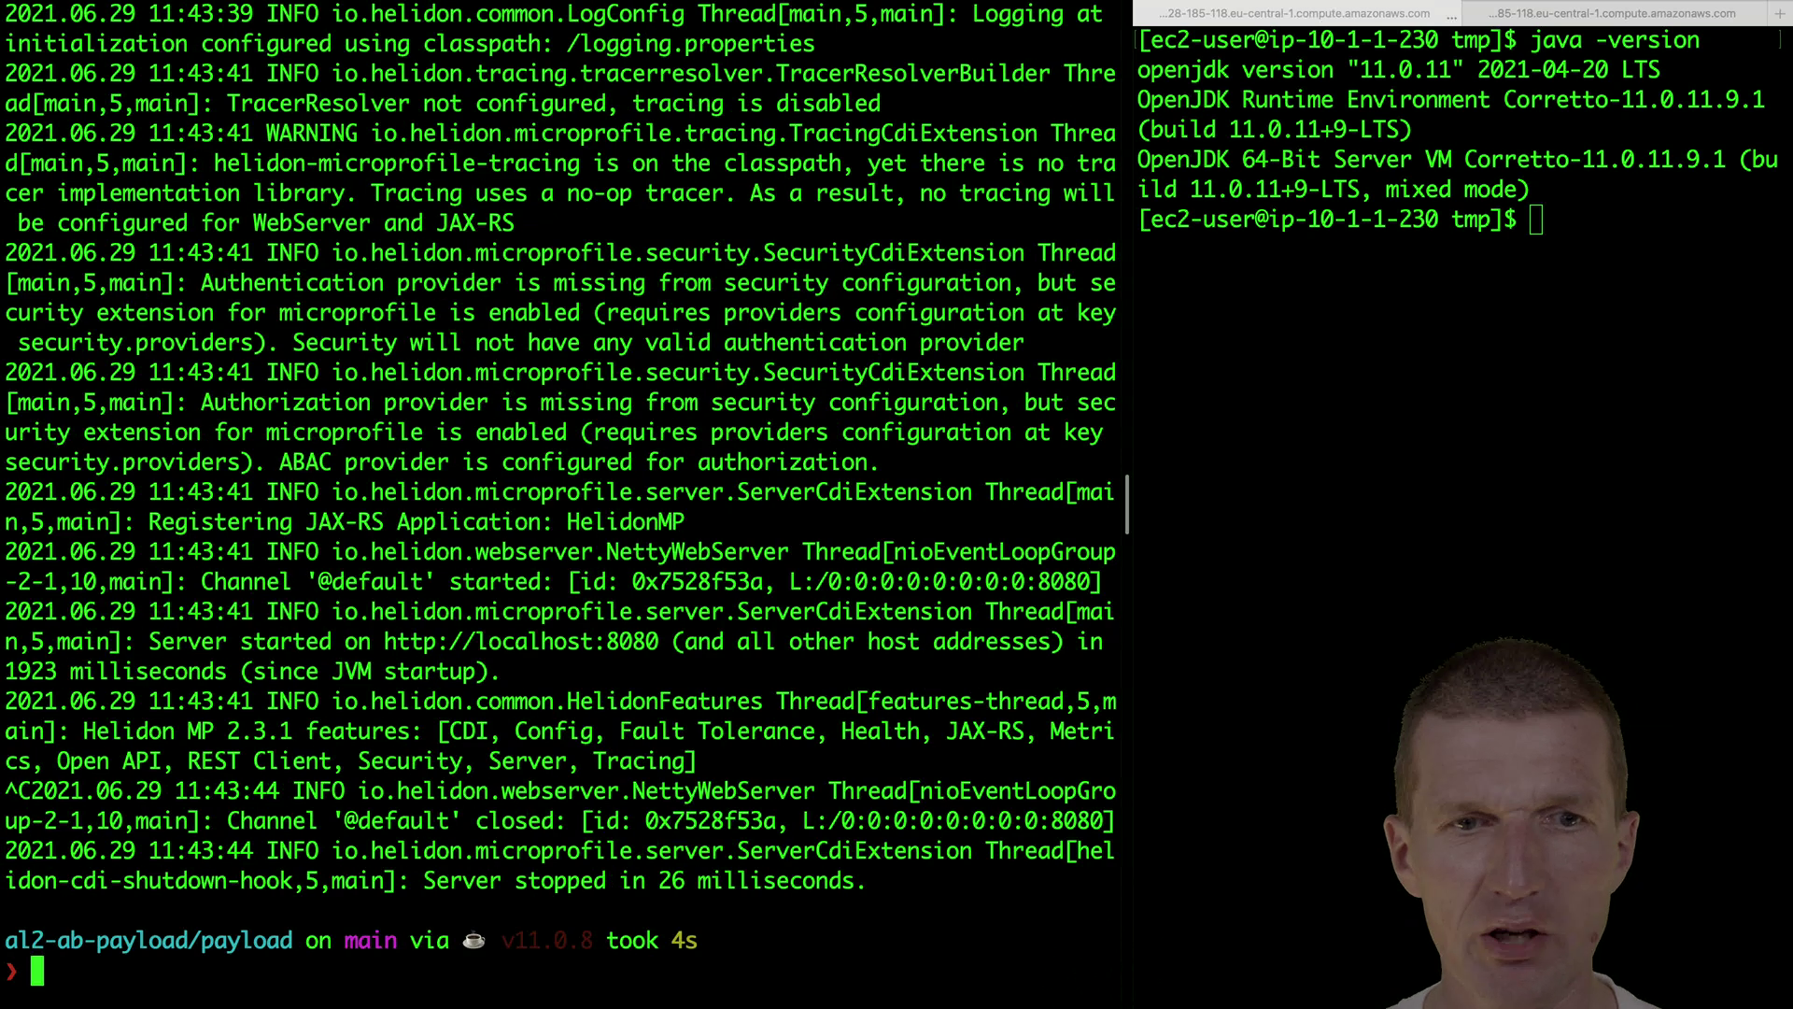
{"action": "key", "text": "Up"}
{"action": "key", "text": "Return"}
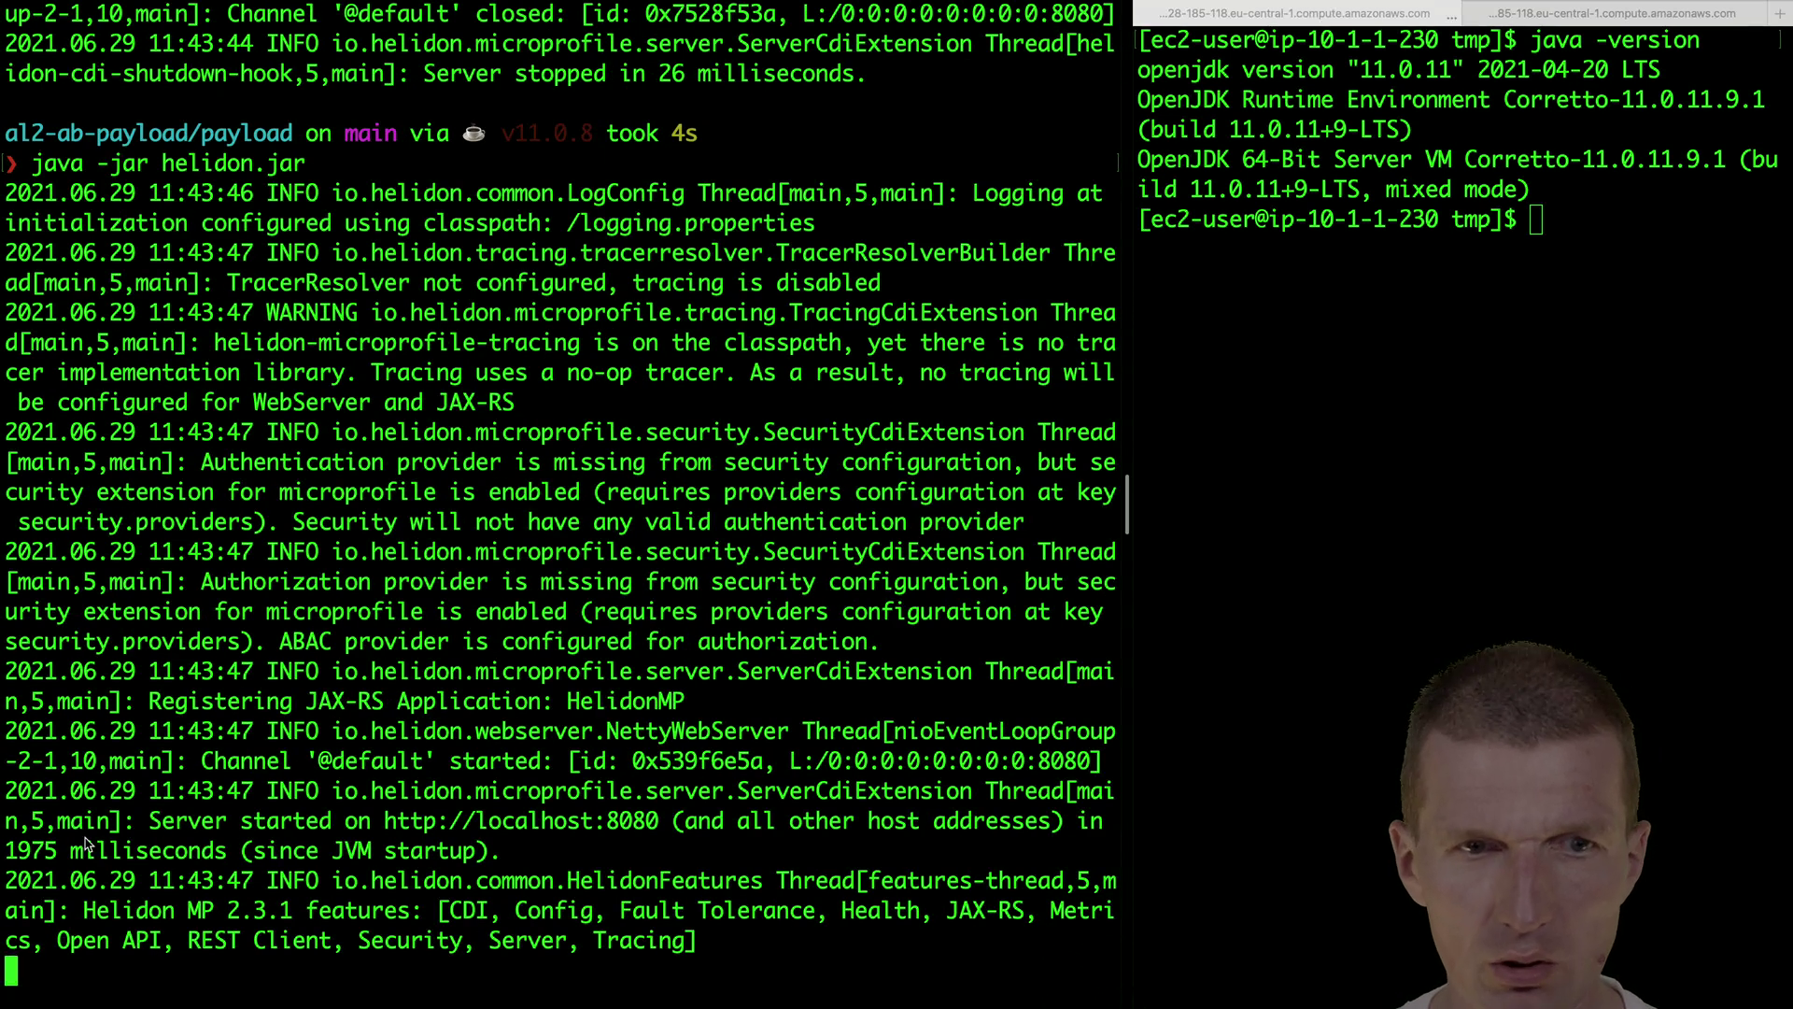
{"action": "key", "text": "ctrl+c"}
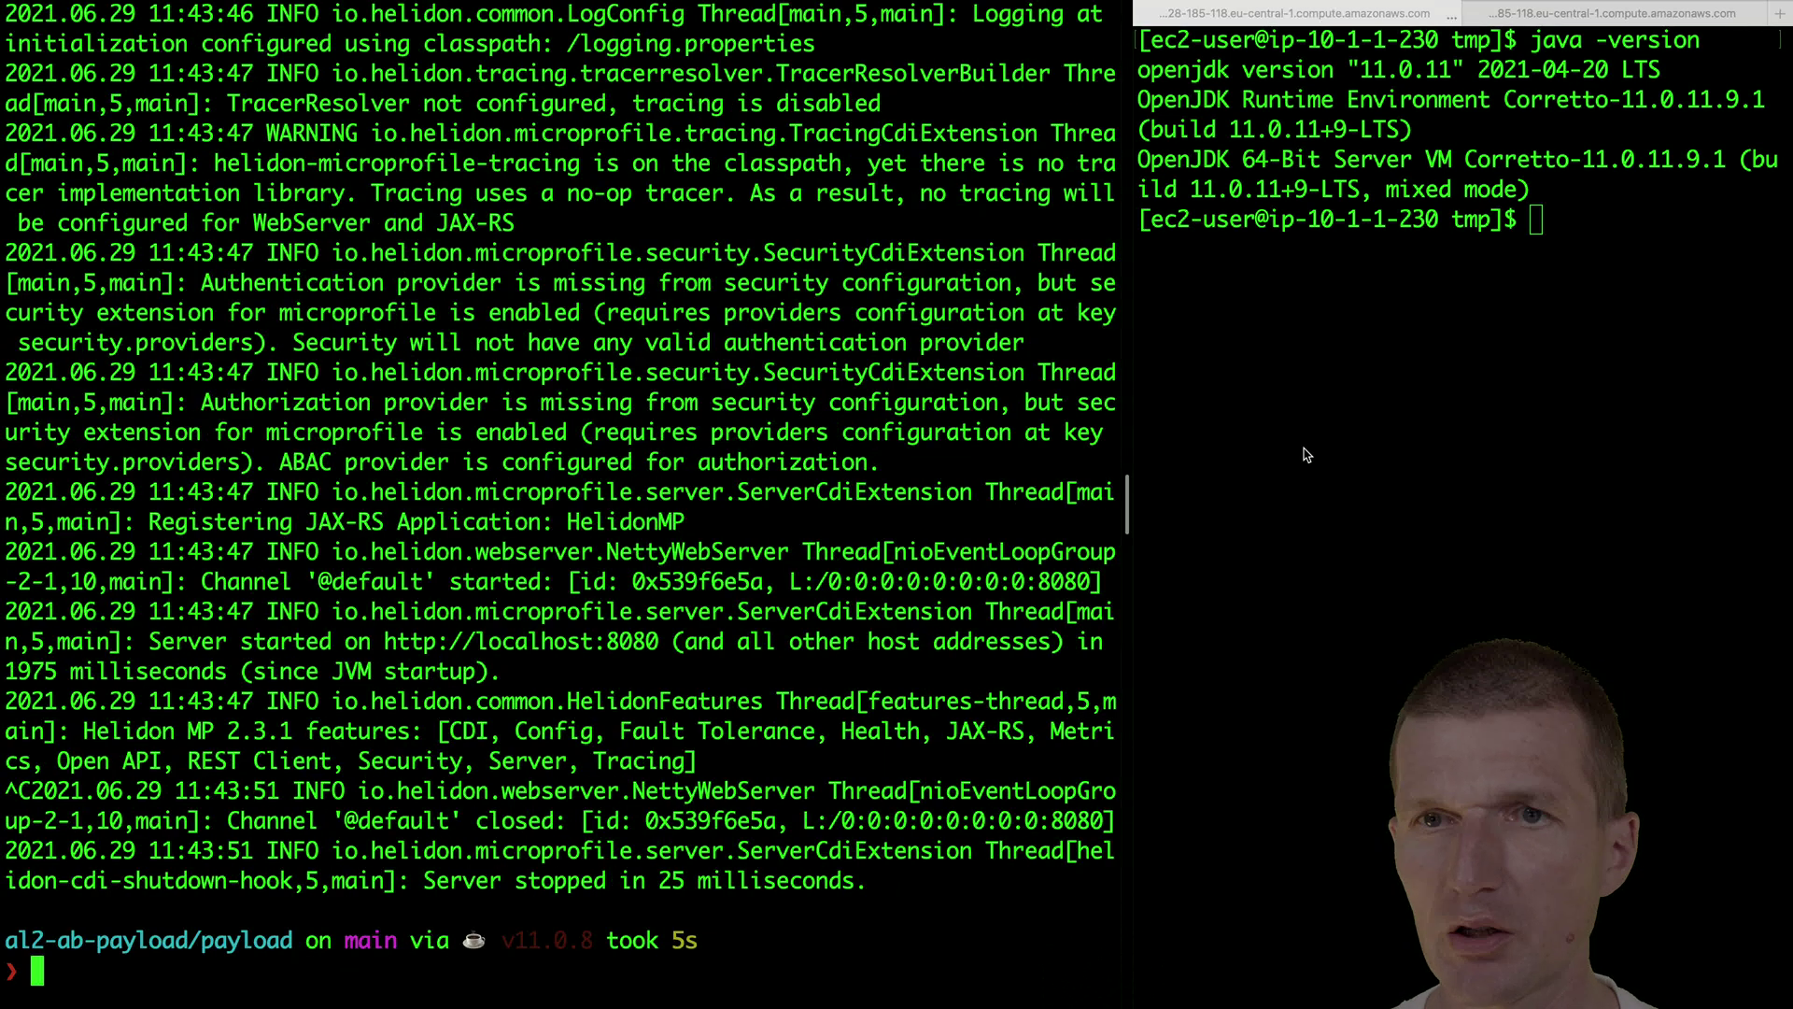
{"action": "left_click", "coordinate": [1325, 450]}
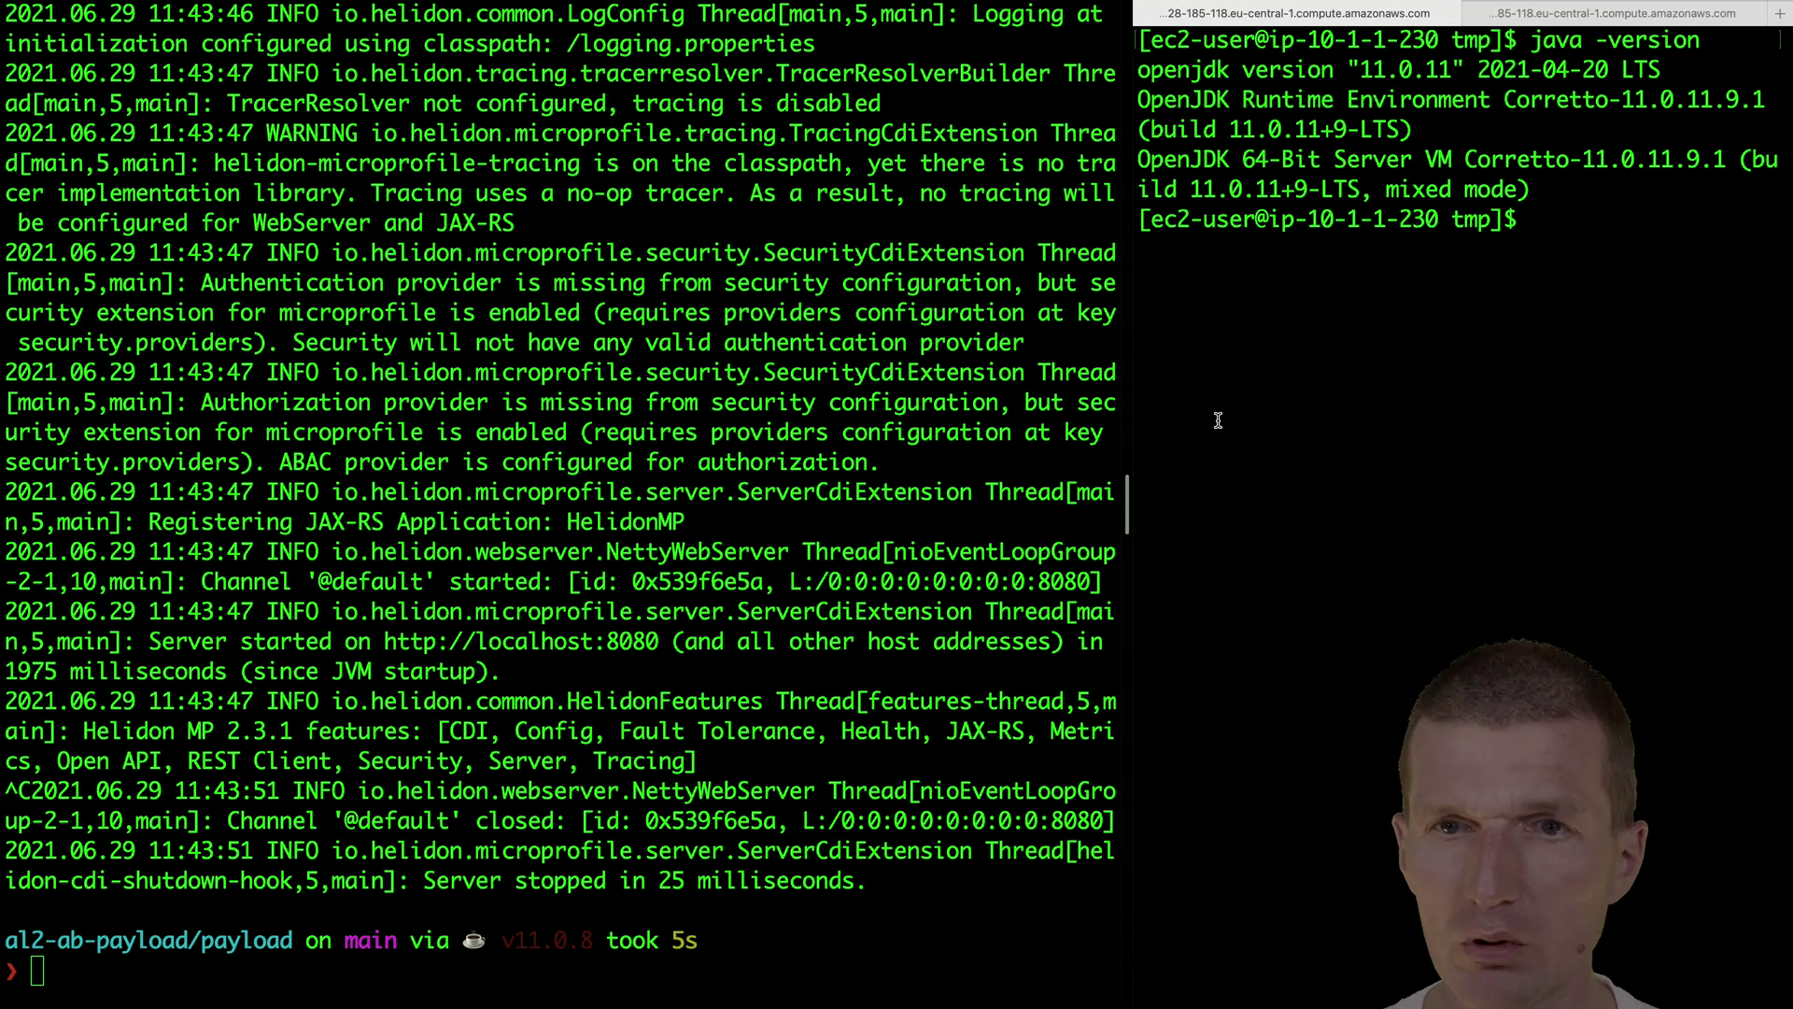
Widen the EC2 pane and start helidon.jar on the instance
{"action": "left_click_drag", "start_coordinate": [1125, 505], "coordinate": [696, 490]}
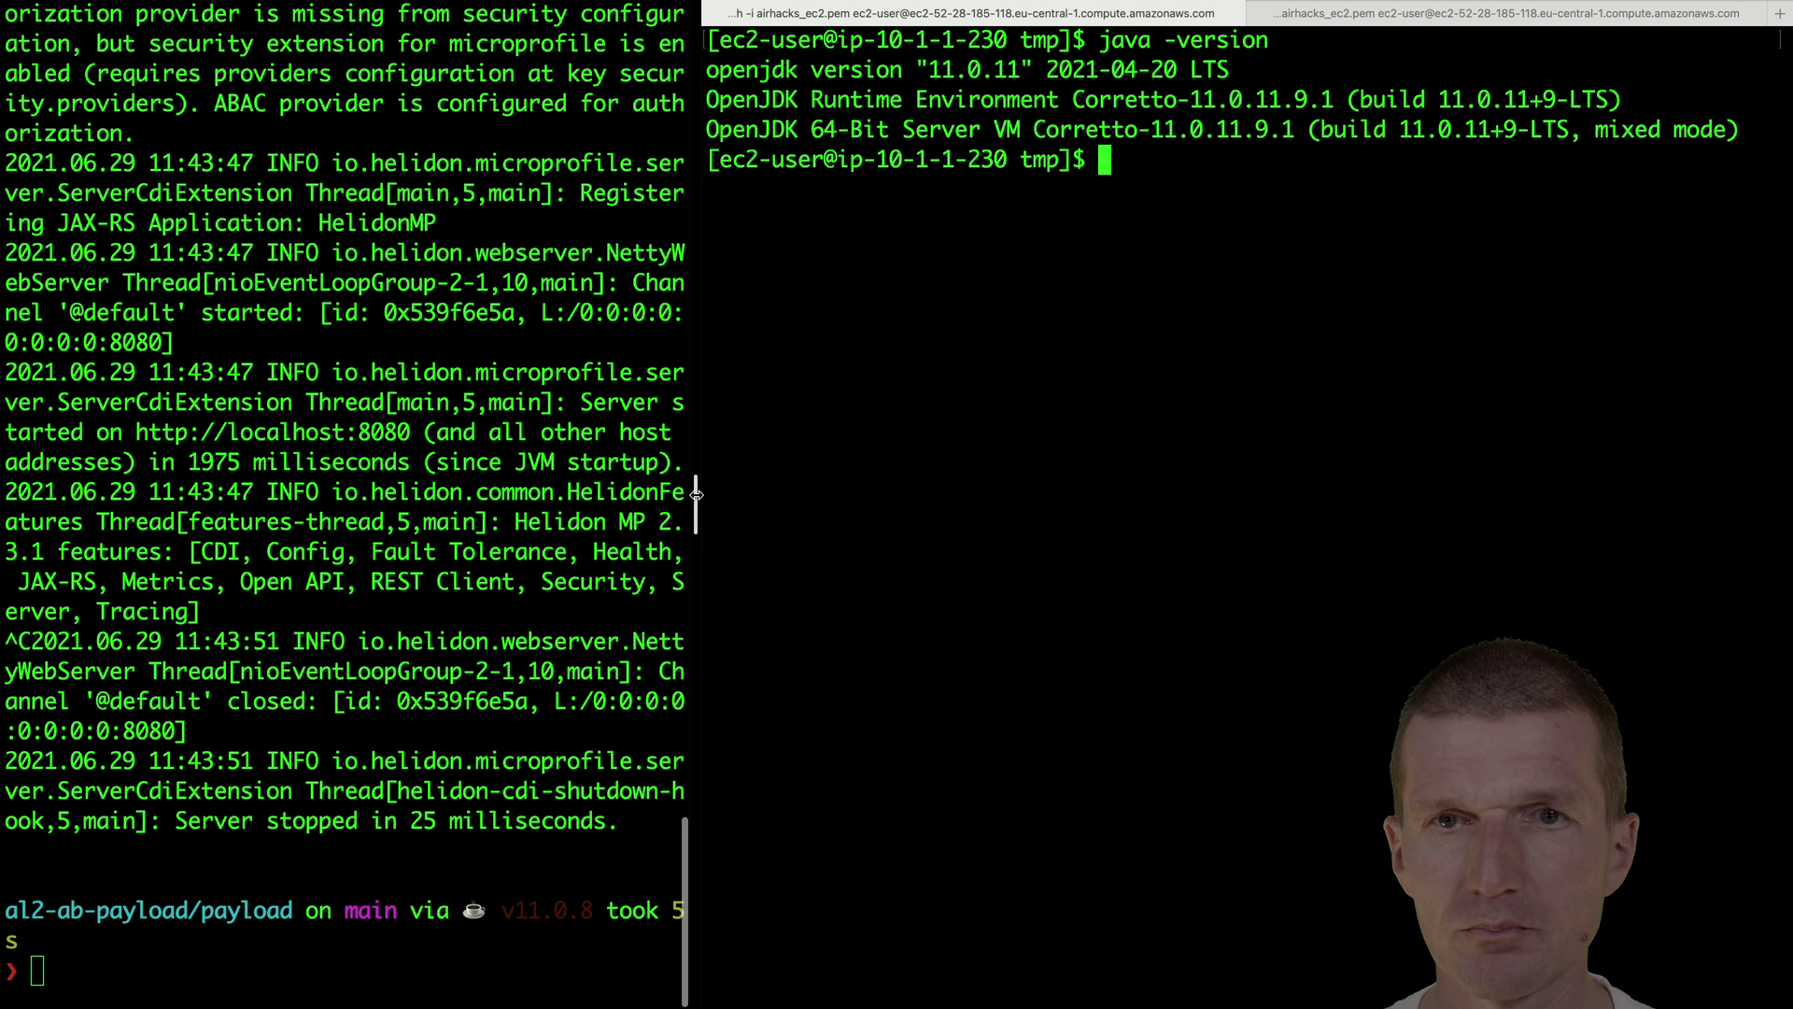
{"action": "type", "text": "java -"}
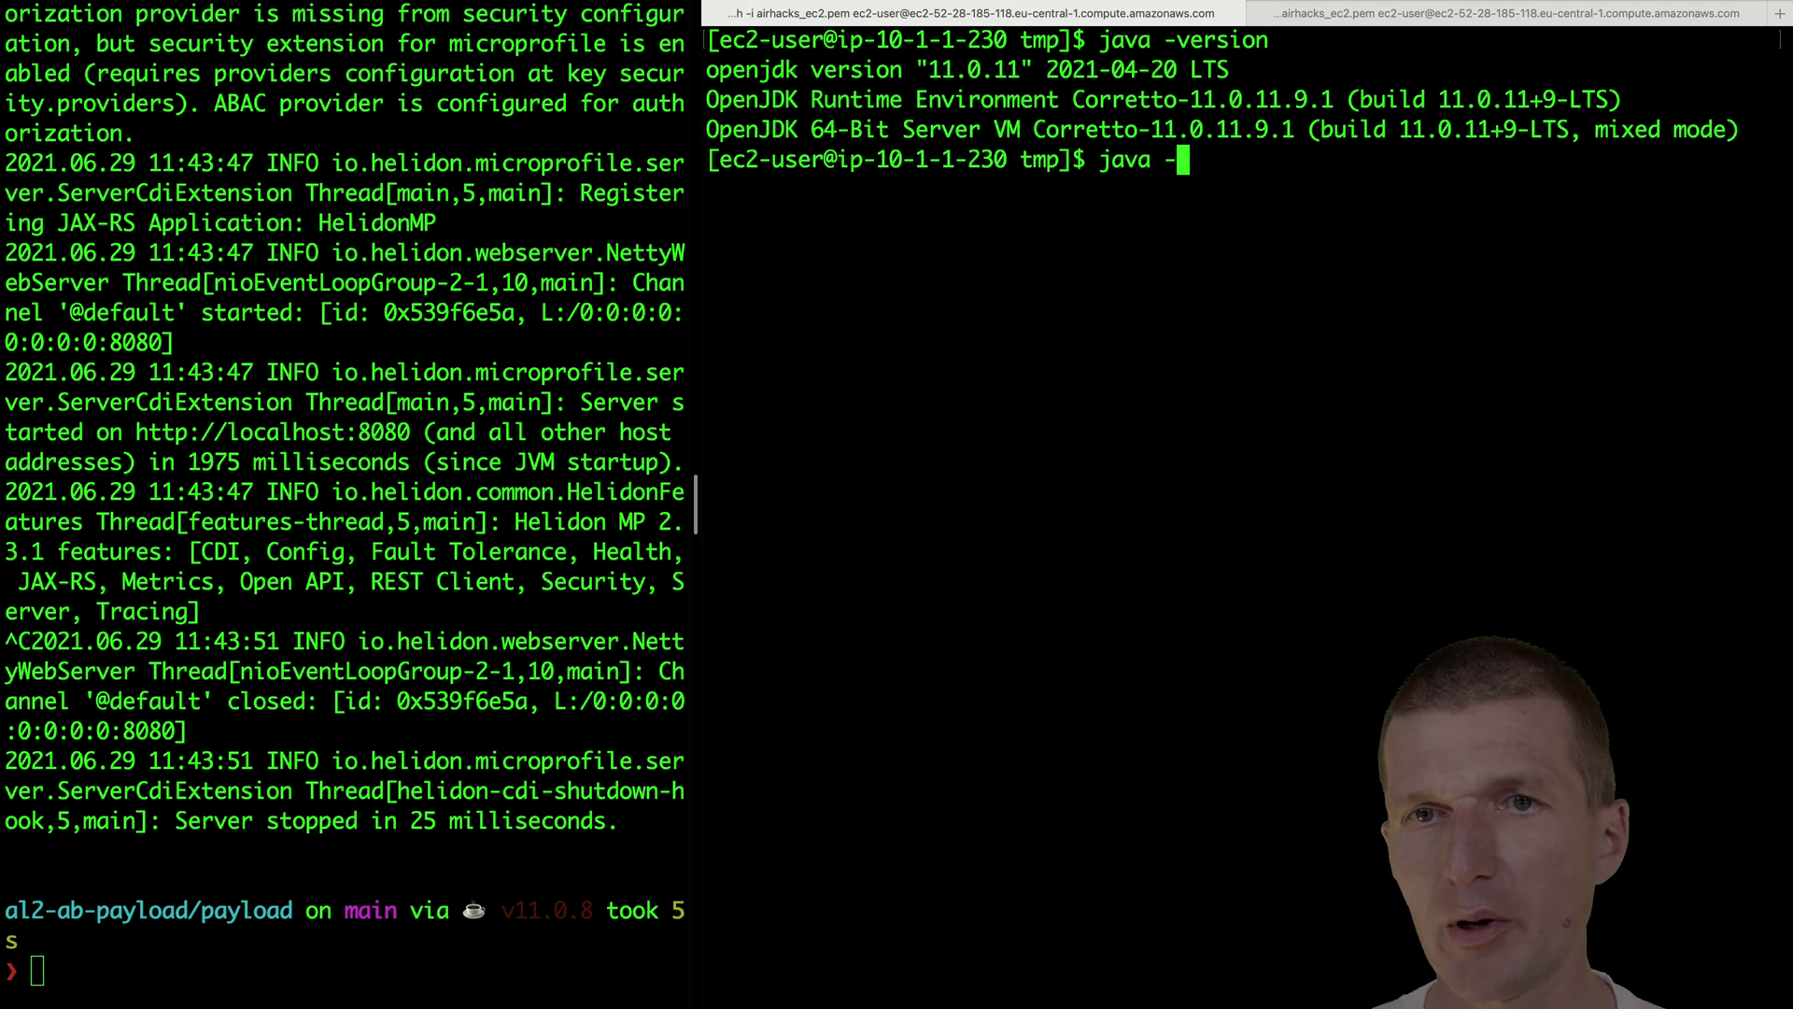
{"action": "type", "text": "jar t"}
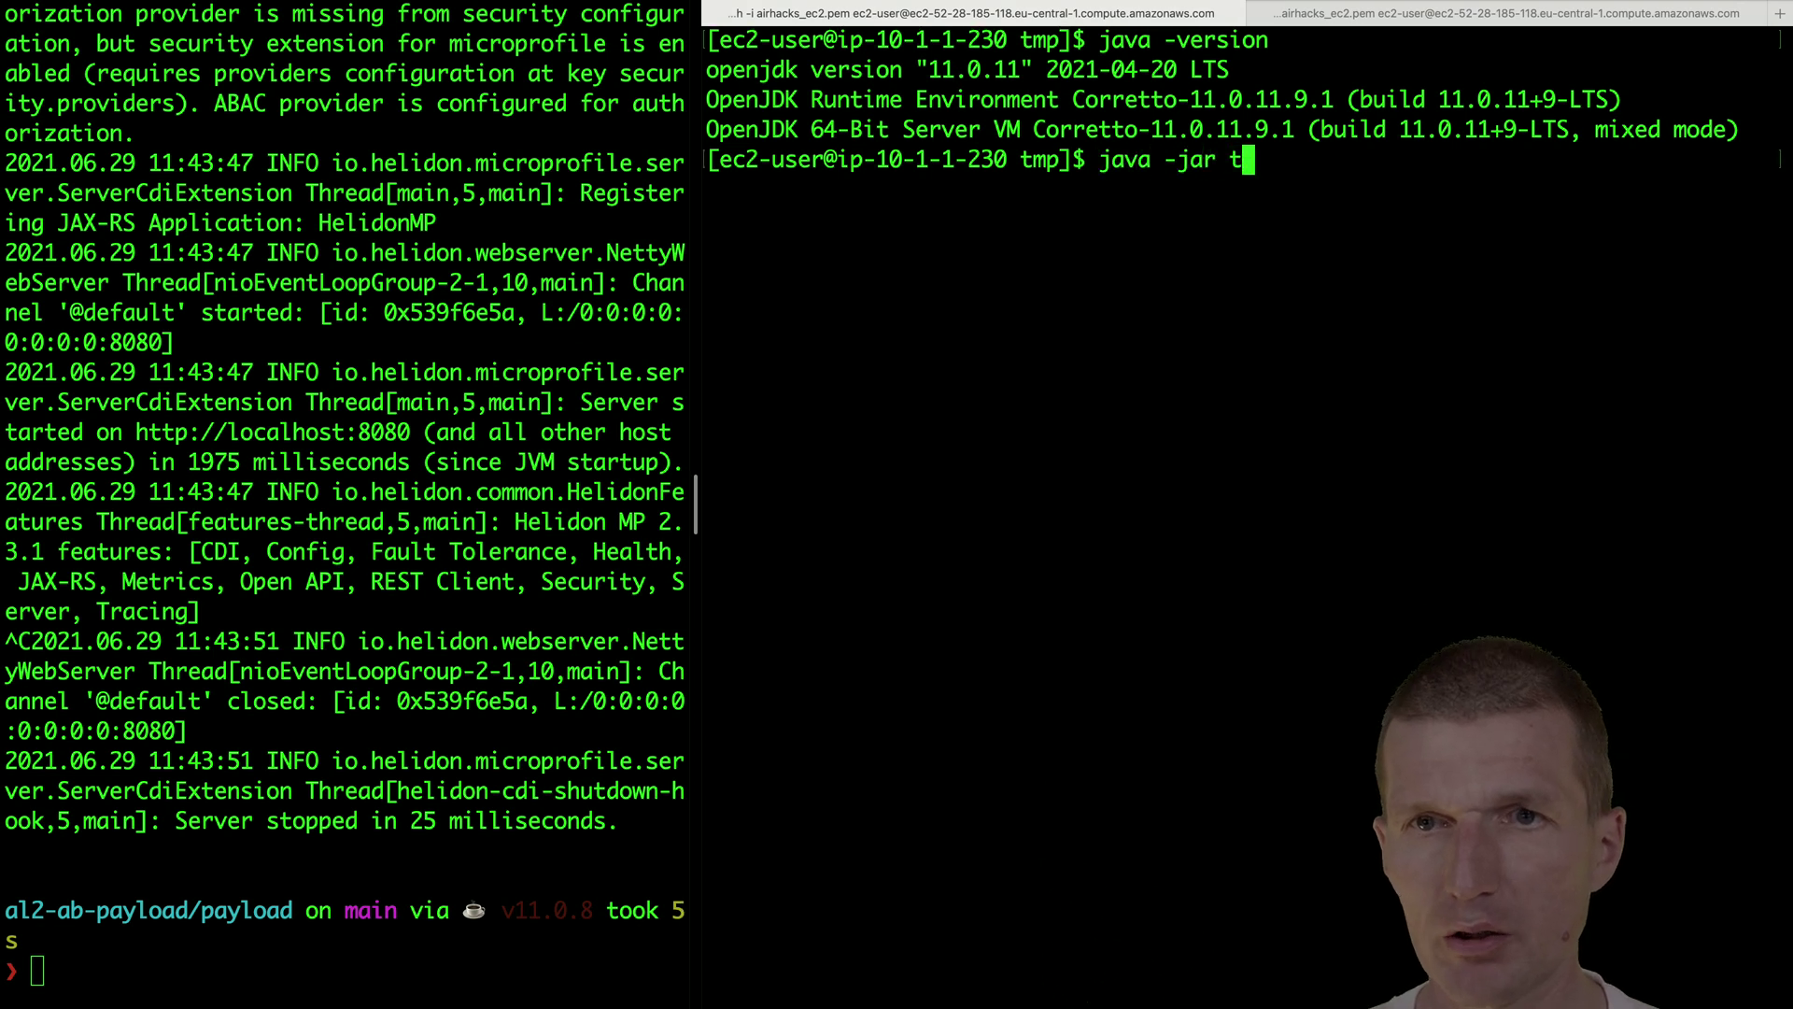
{"action": "key", "text": "BackSpace"}
{"action": "type", "text": "heli"}
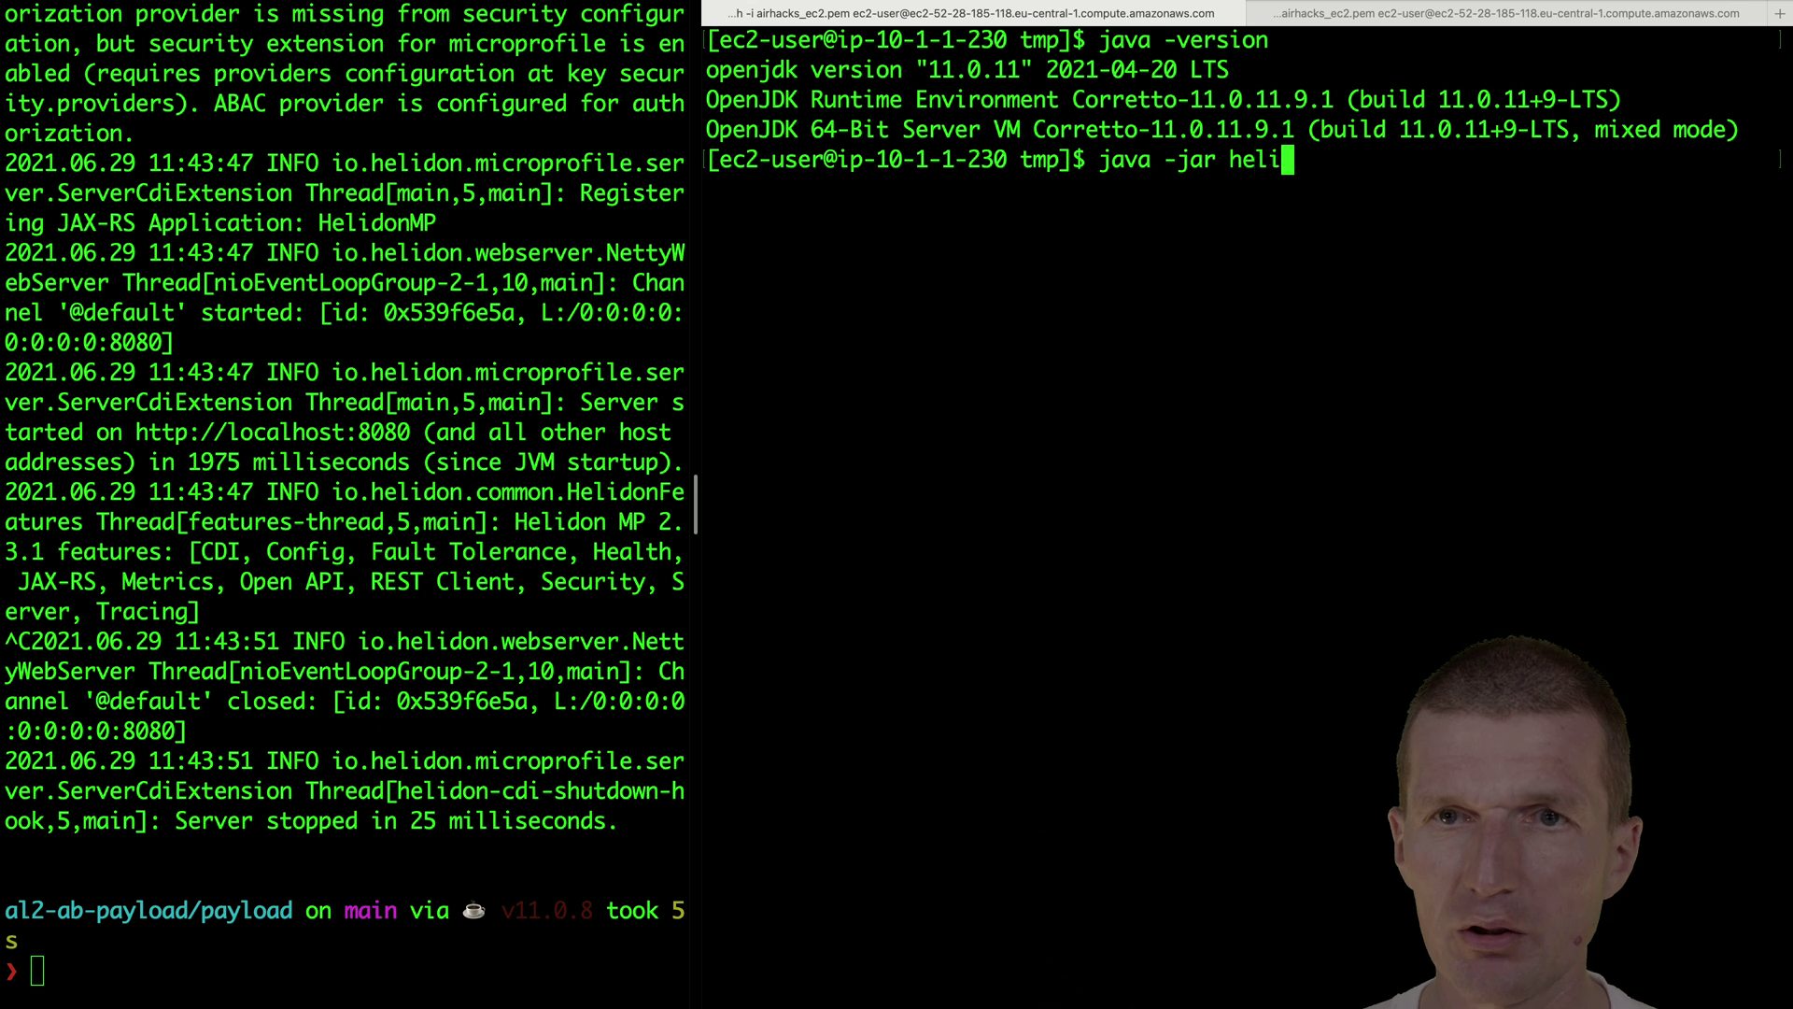
{"action": "type", "text": "don.jar"}
{"action": "key", "text": "Return"}
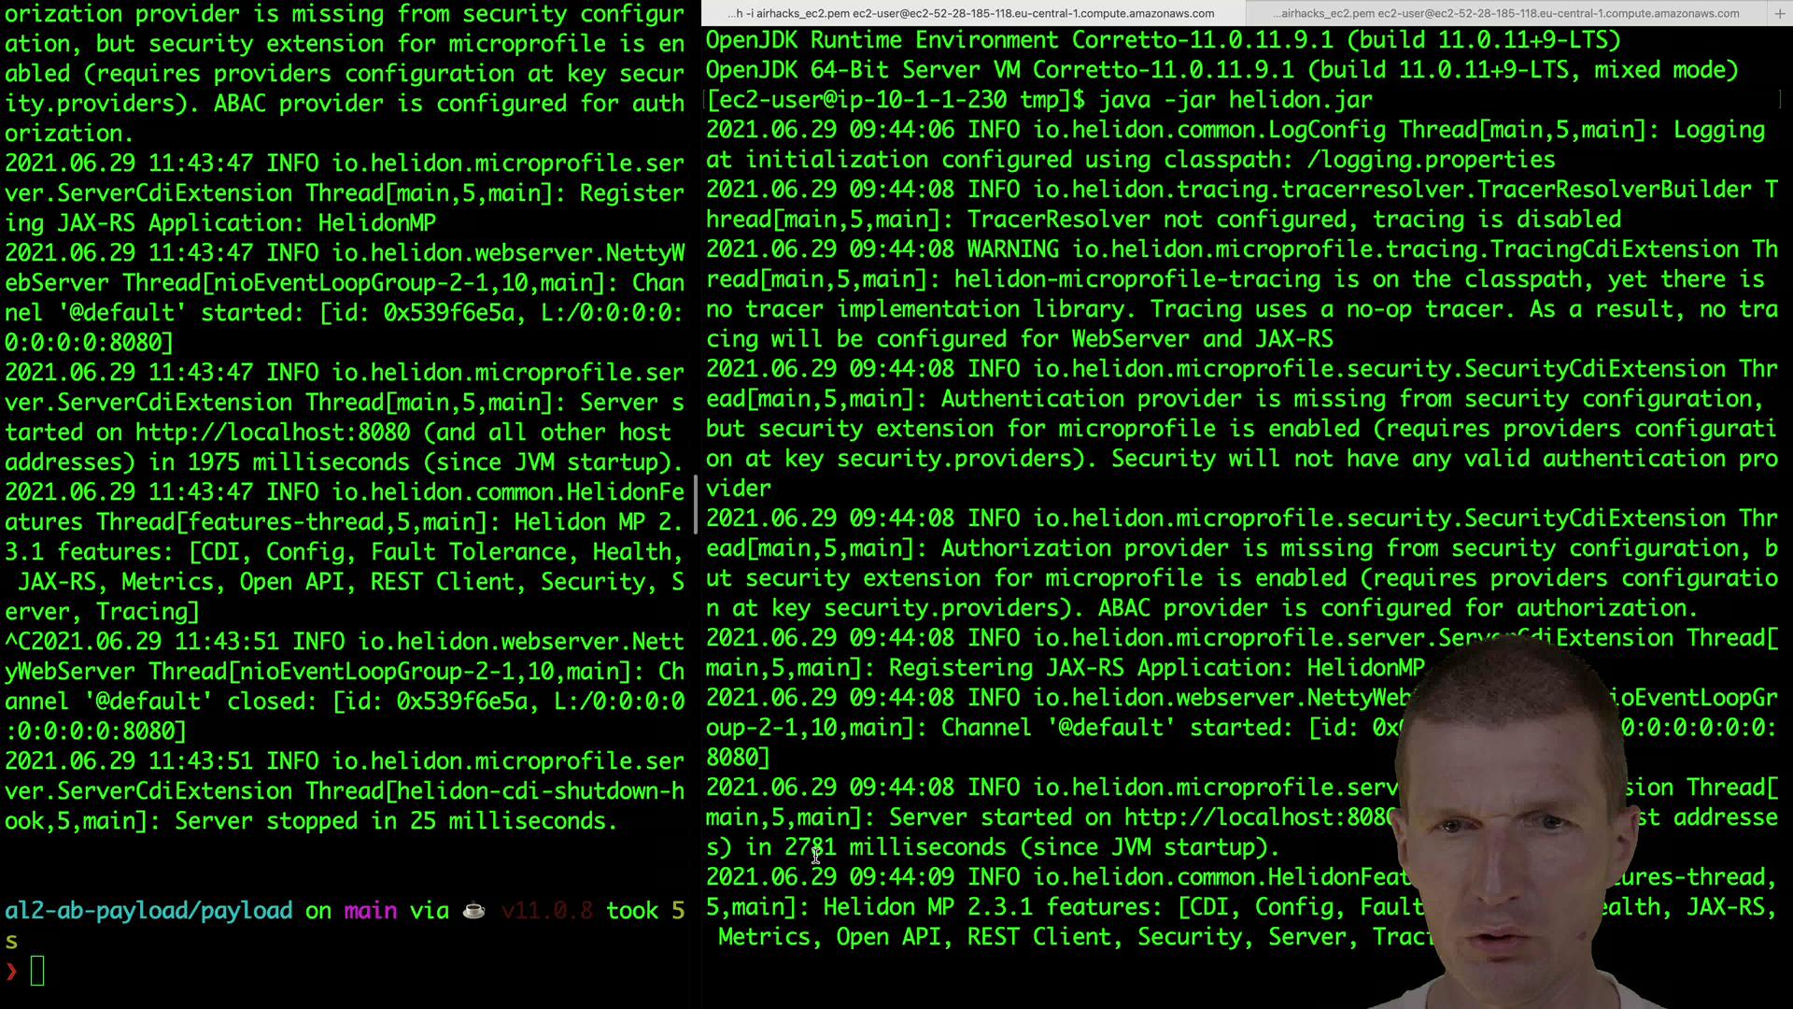
Restart the EC2 Helidon server twice, leaving it running with a 2948 ms startup
{"action": "key", "text": "ctrl+c"}
{"action": "key", "text": "Up"}
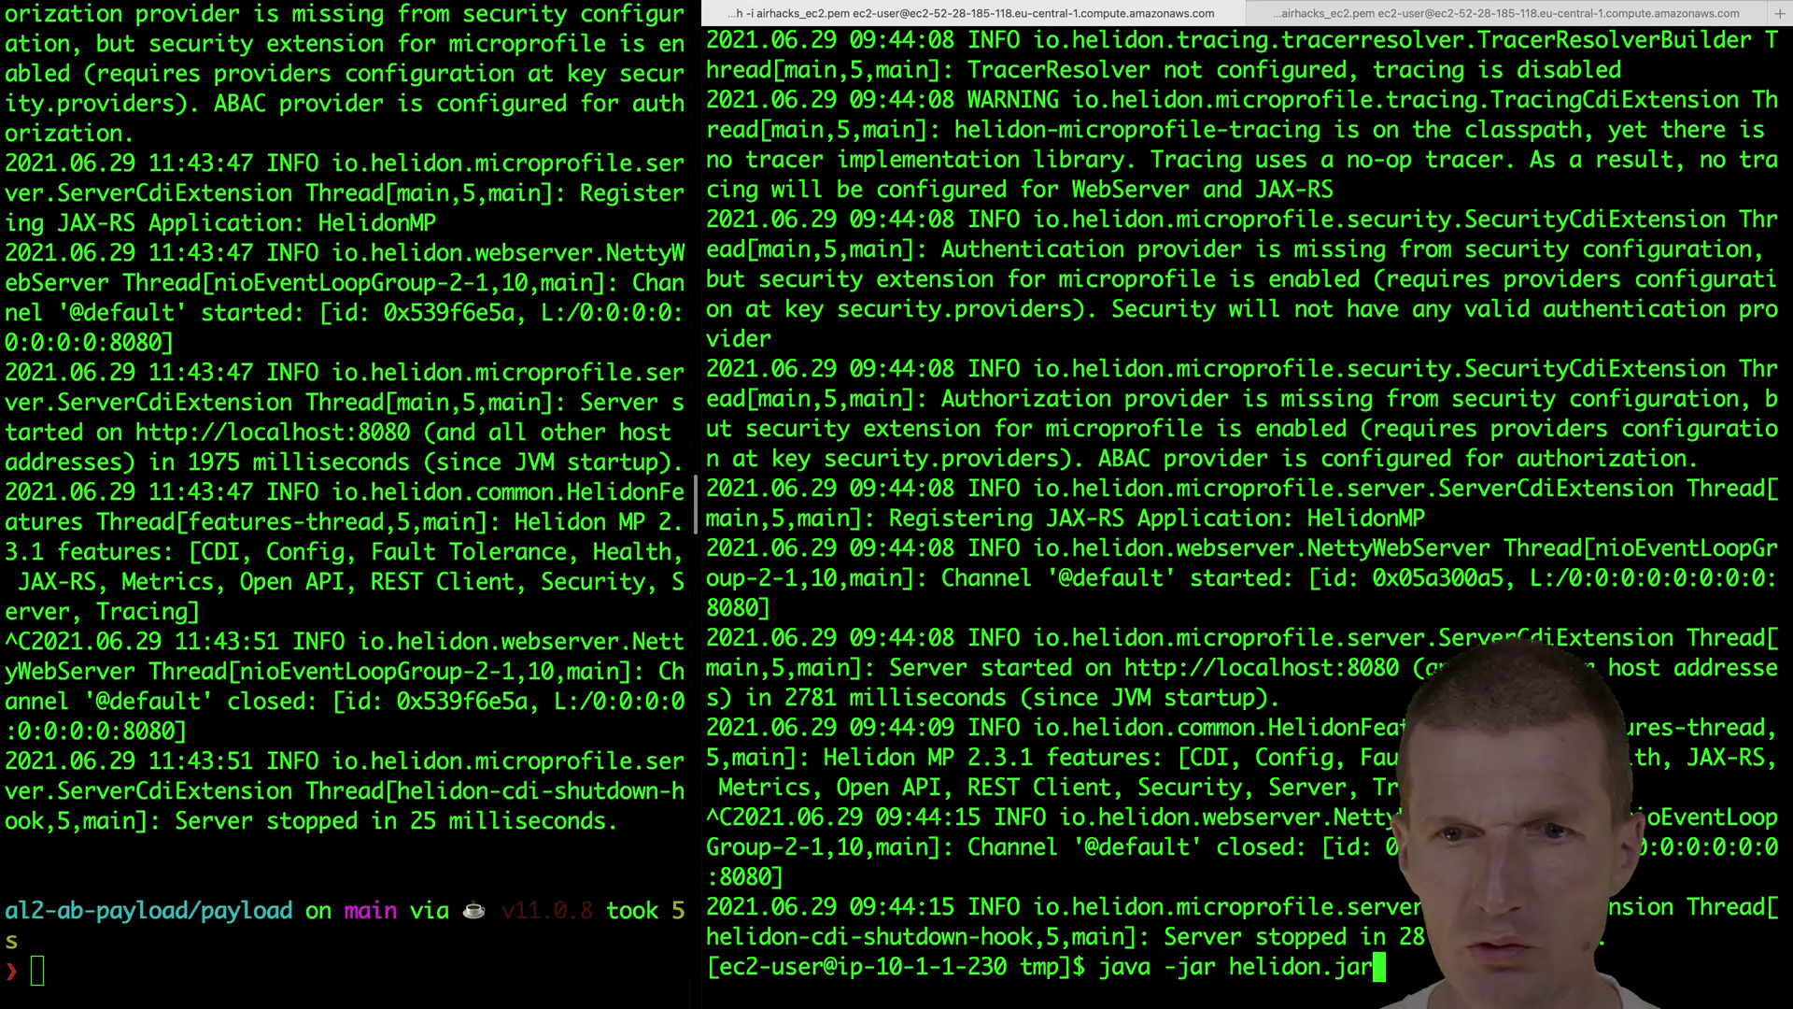
{"action": "key", "text": "Return"}
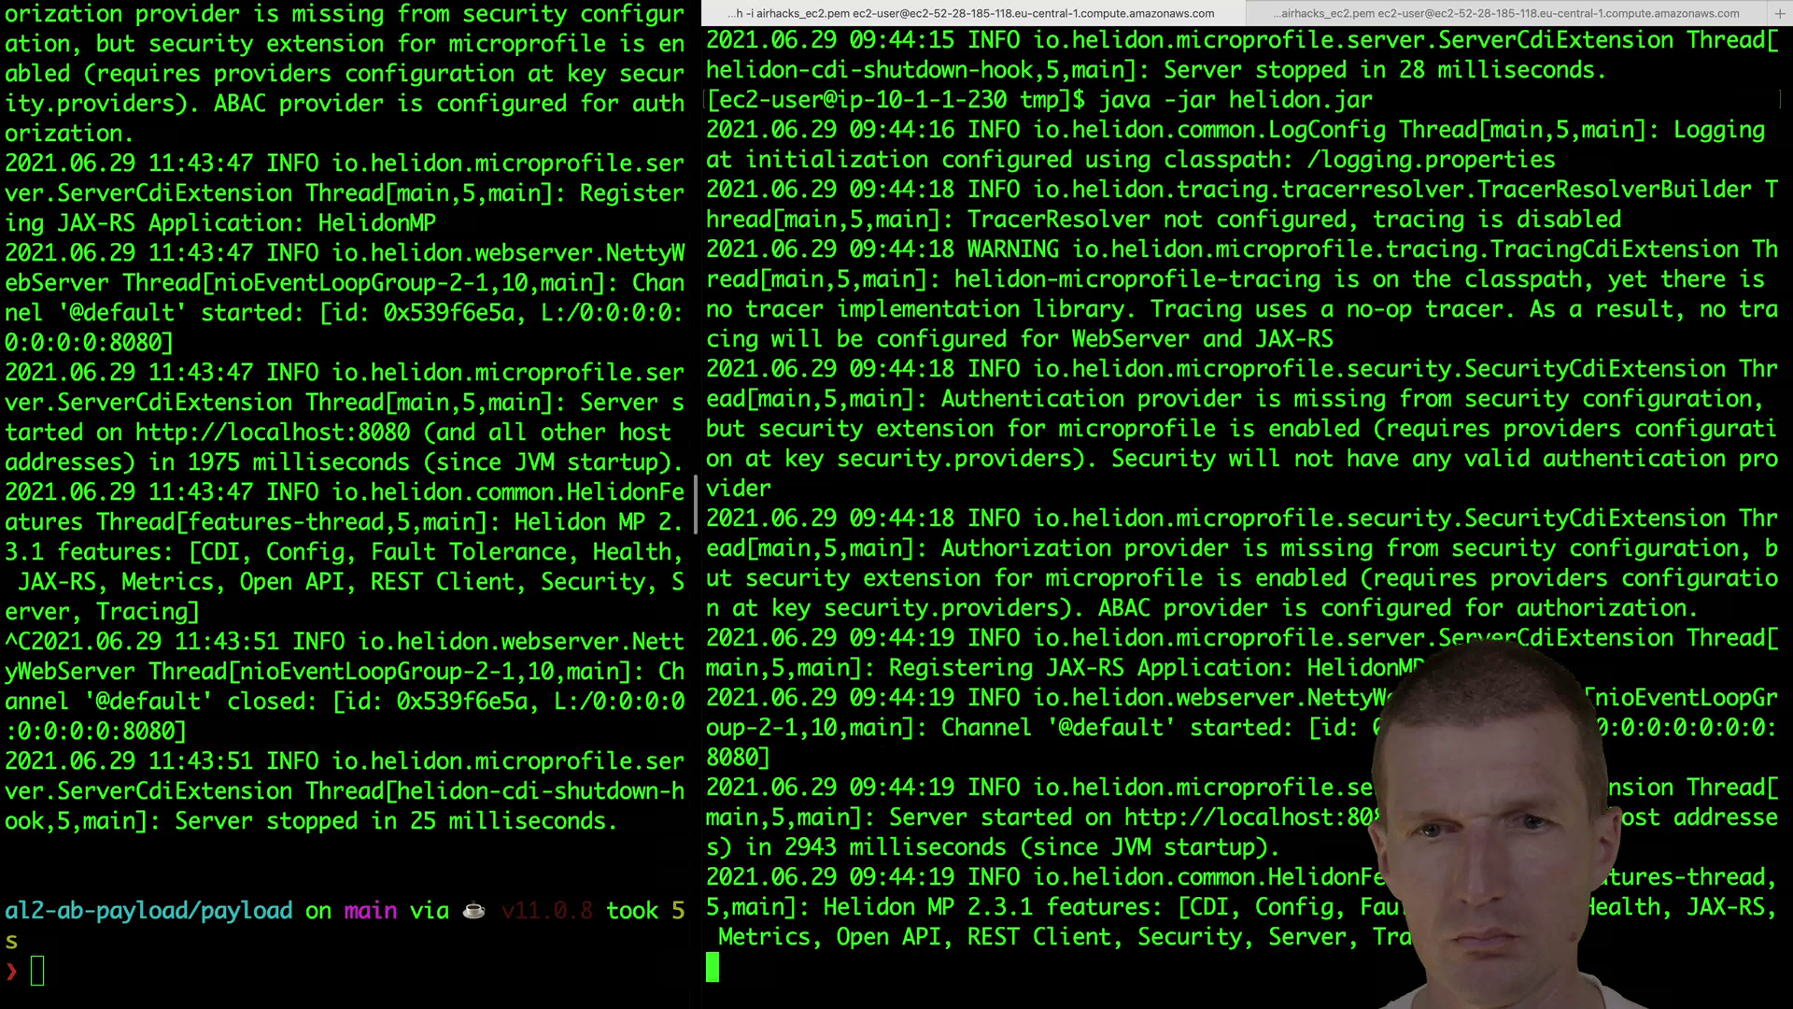
{"action": "key", "text": "ctrl+c"}
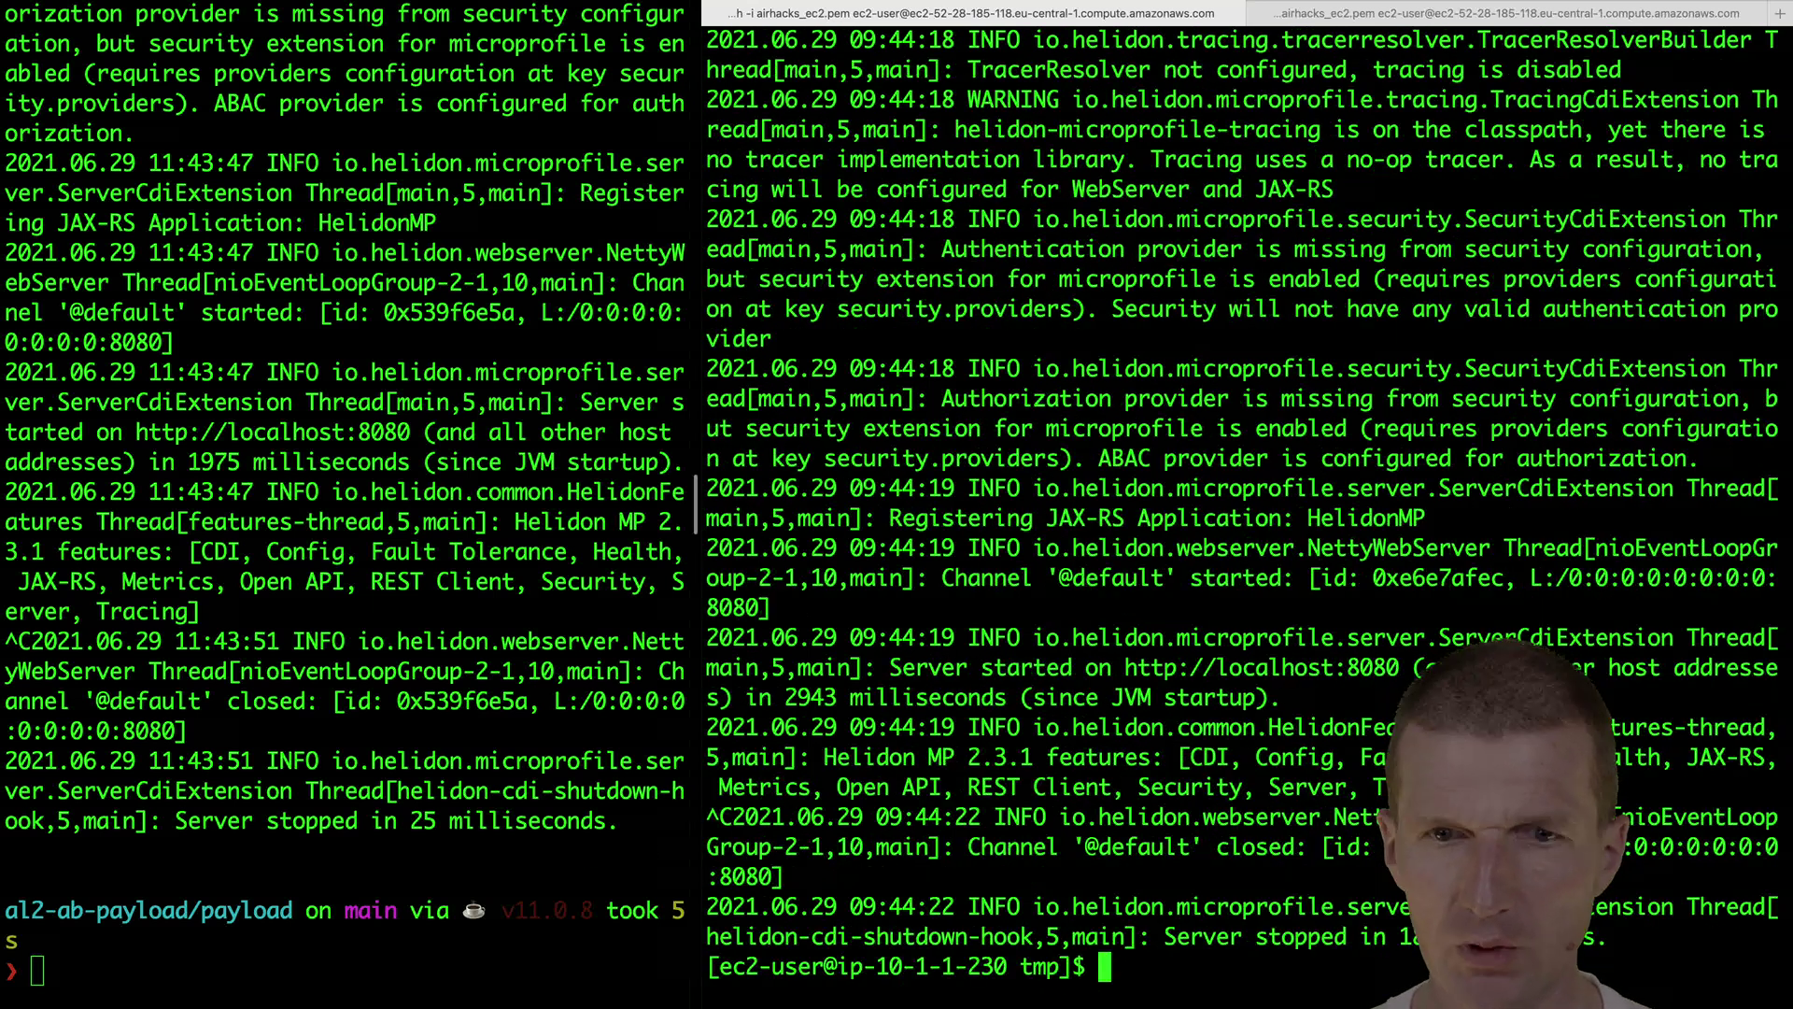
{"action": "key", "text": "Up"}
{"action": "key", "text": "Return"}
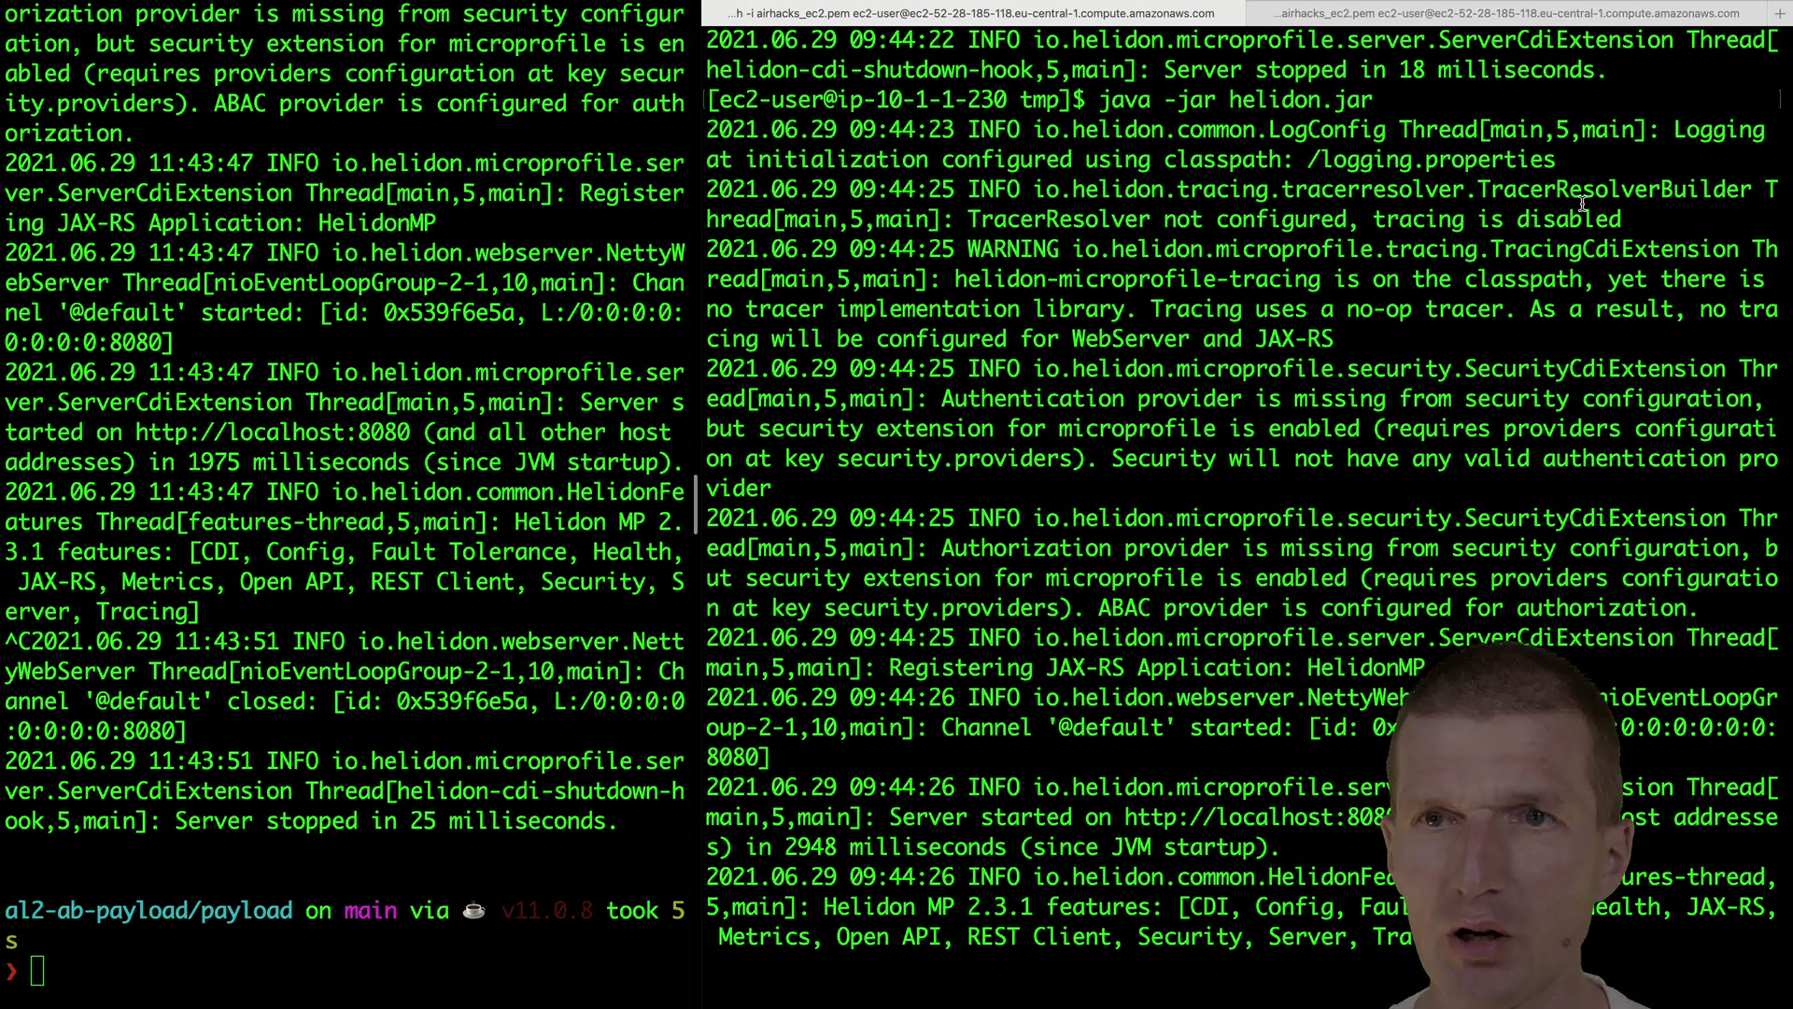
Copy the 'ab -n 1000 -c 2' /greet command from local history into the second EC2 session
{"action": "left_click", "coordinate": [1486, 12]}
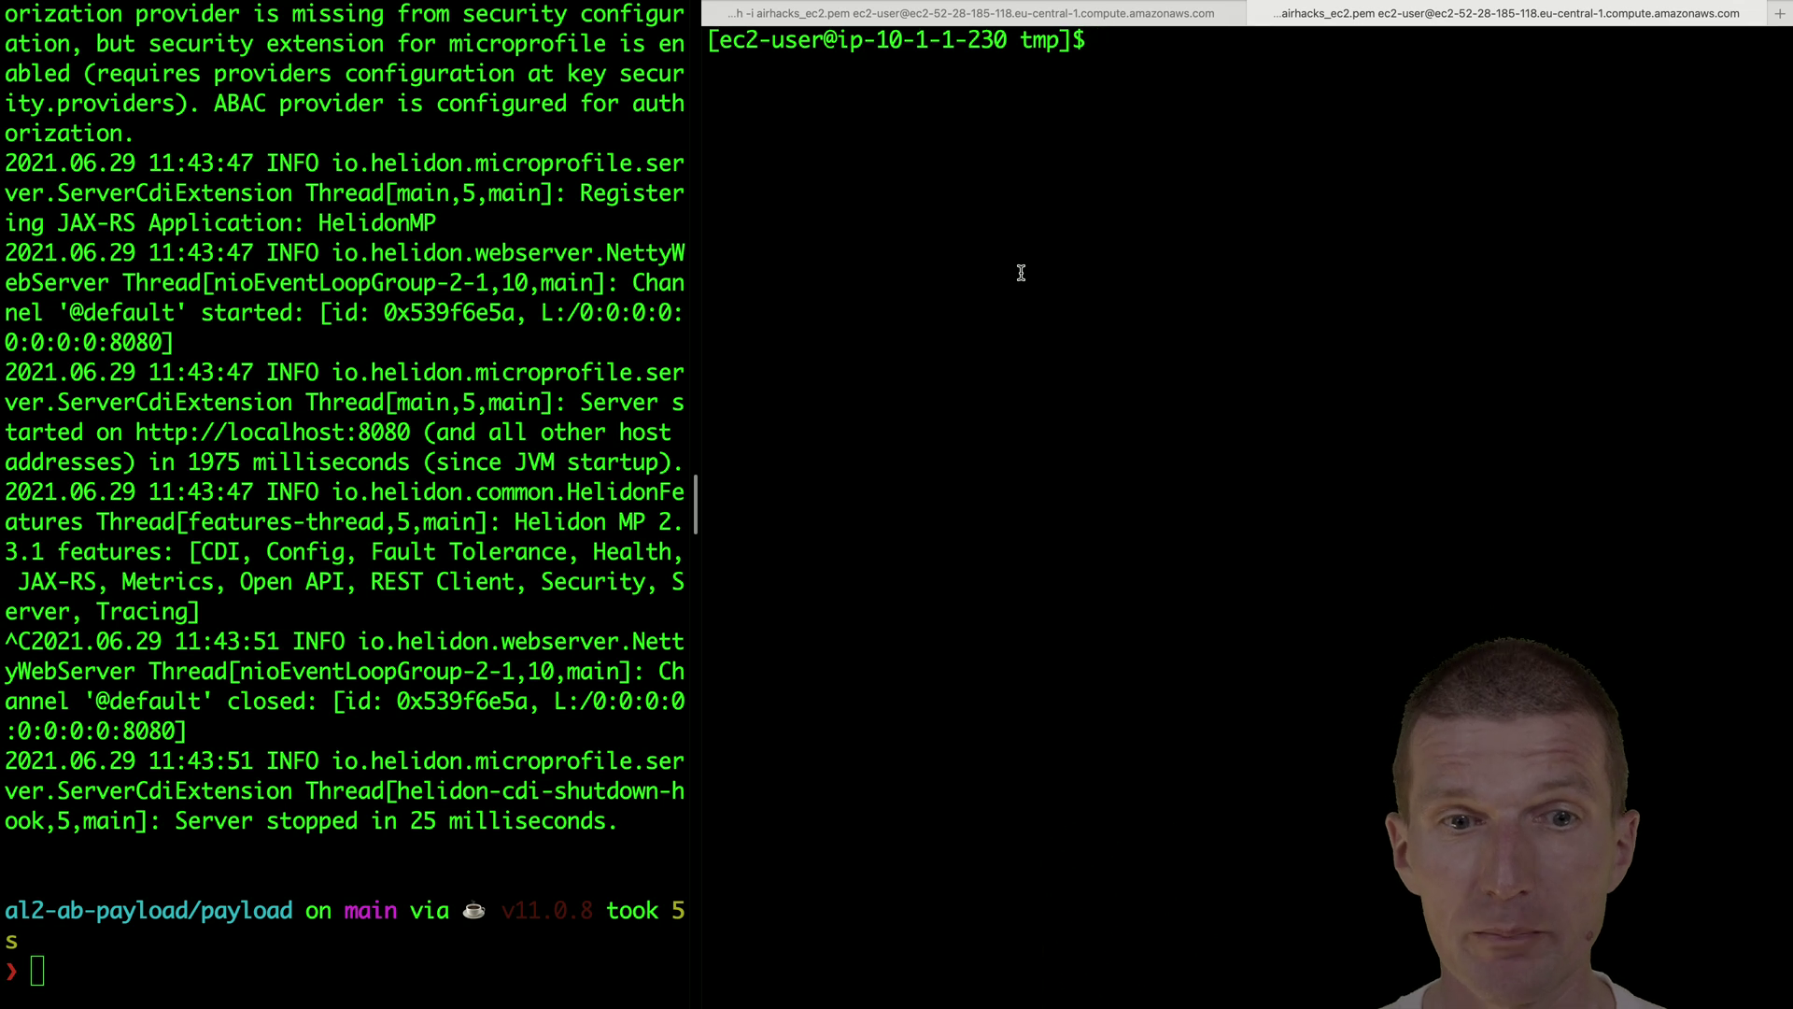
{"action": "left_click", "coordinate": [96, 536]}
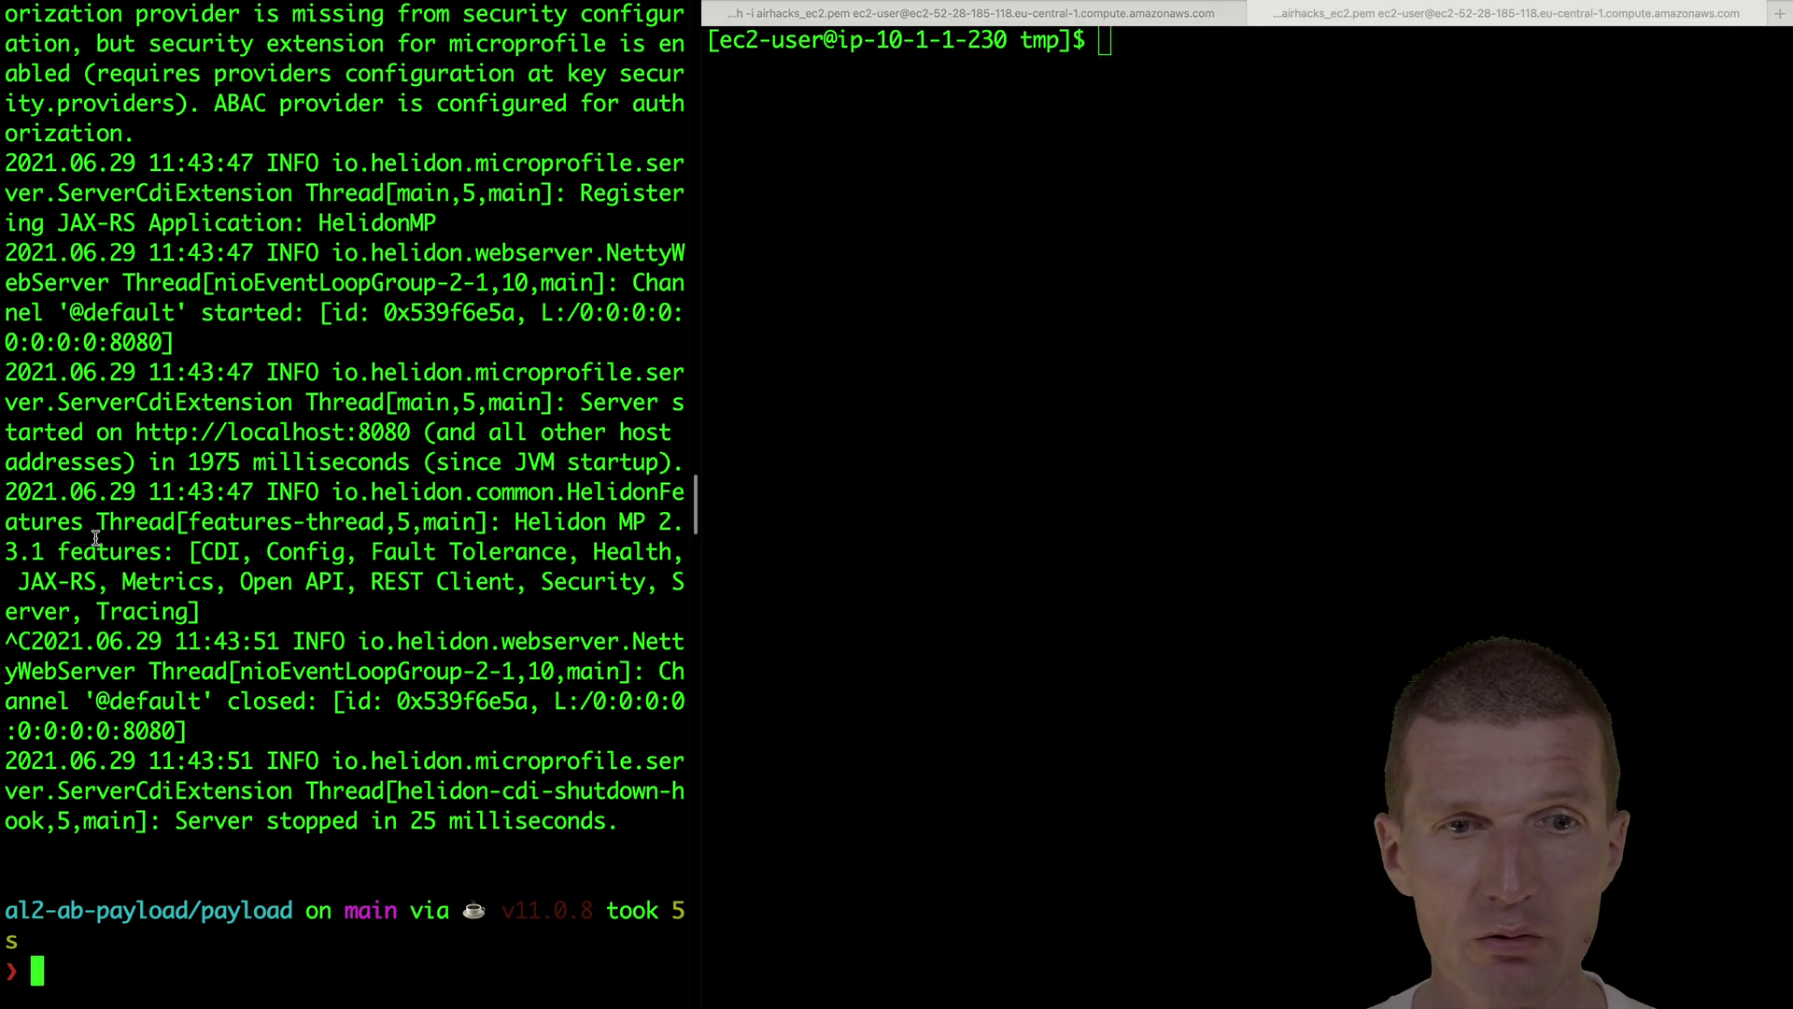
{"action": "key", "text": "ctrl+r"}
{"action": "type", "text": "ab"}
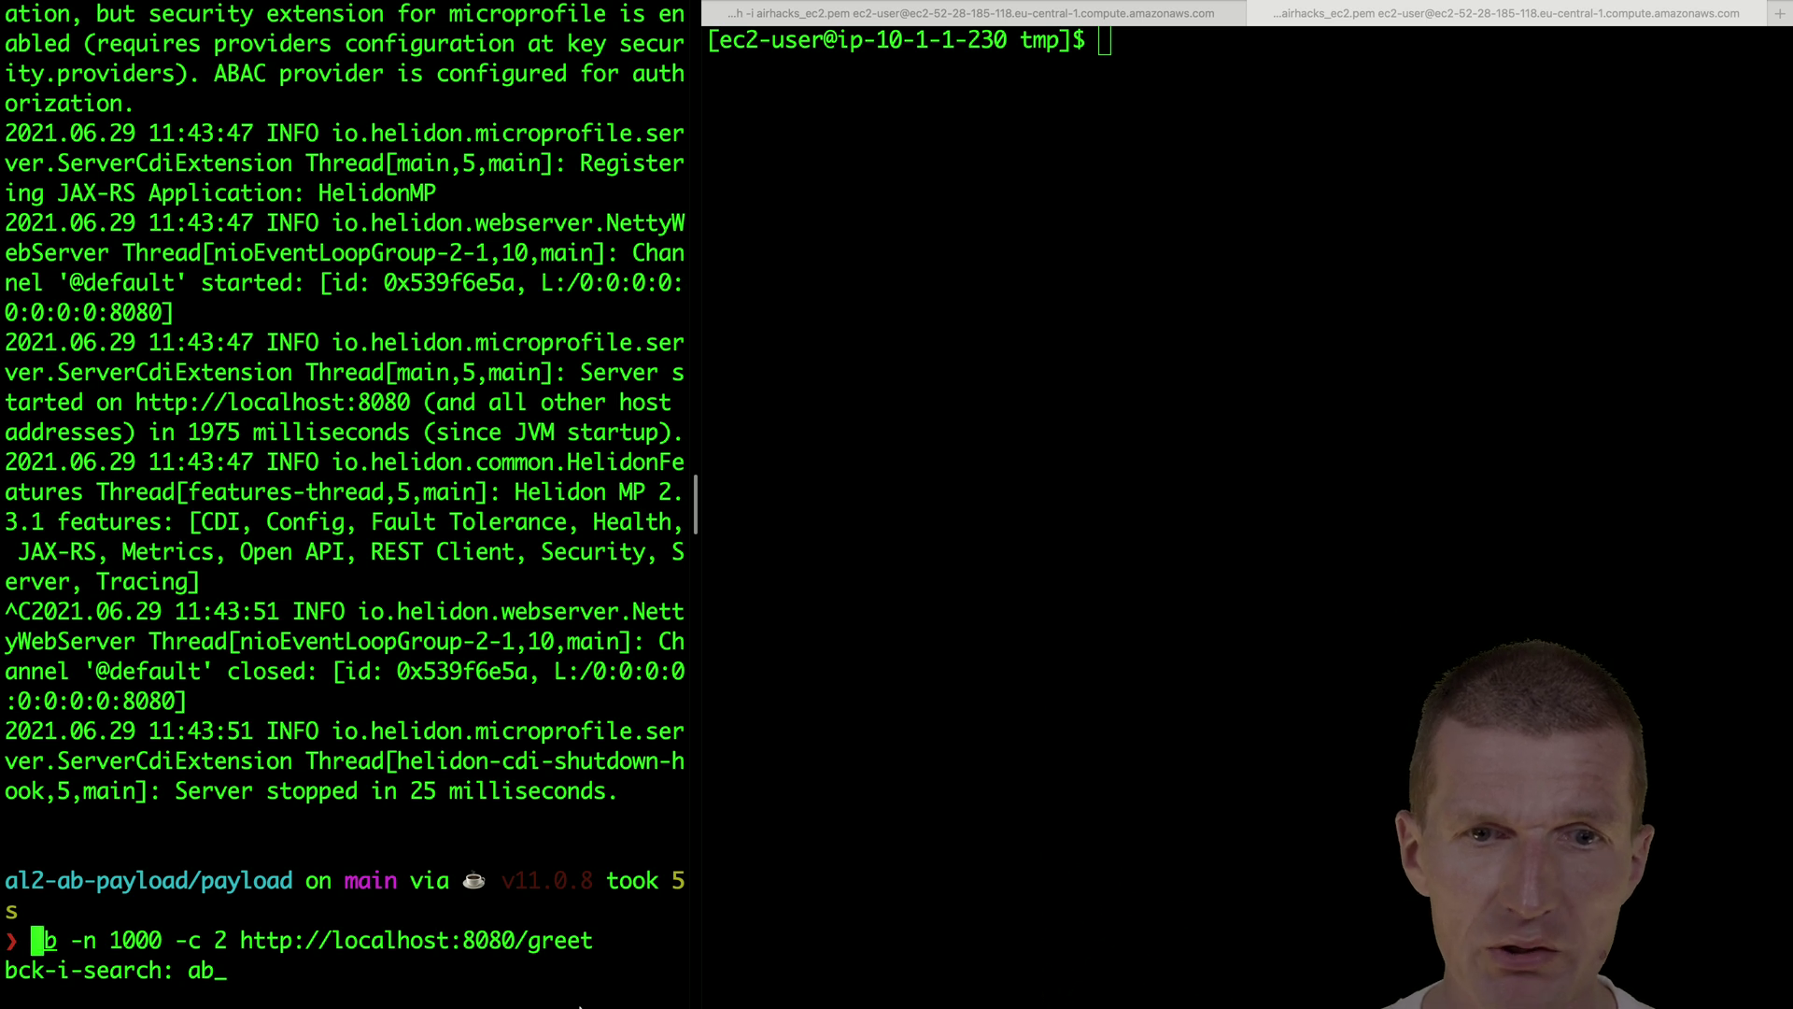
{"action": "left_click_drag", "start_coordinate": [595, 939], "coordinate": [35, 942]}
{"action": "key", "text": "super+c"}
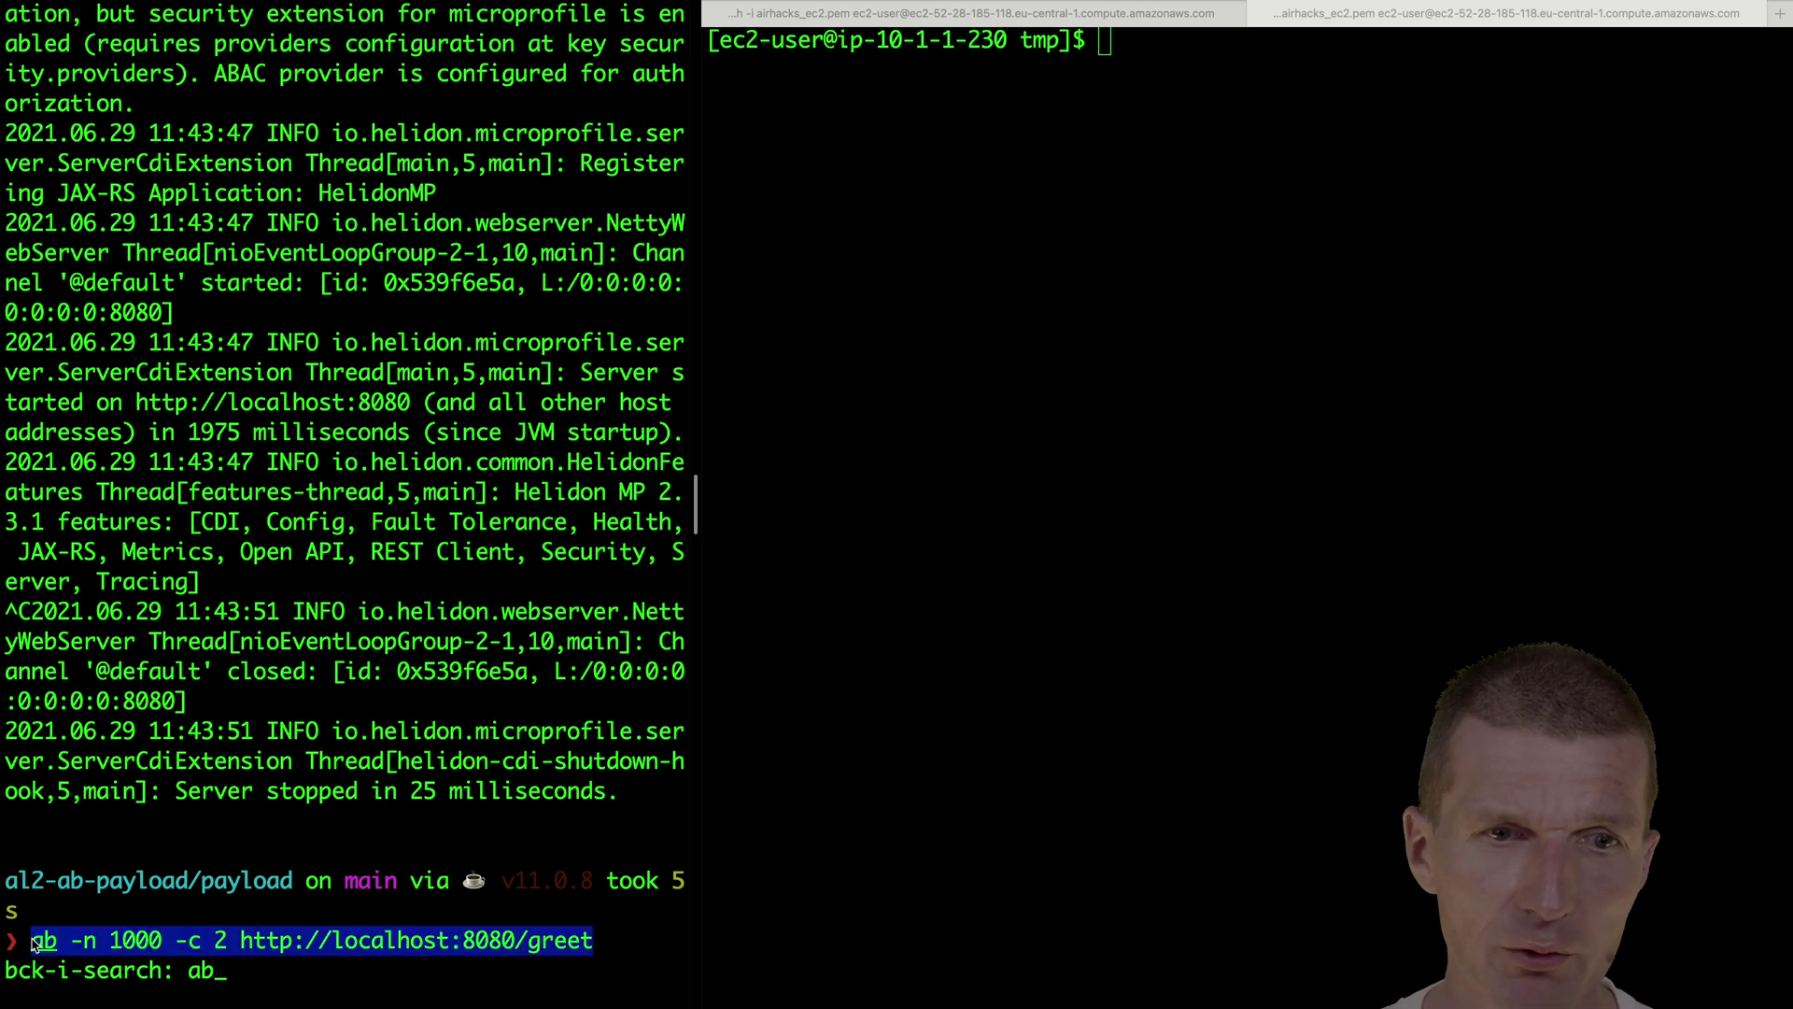
{"action": "left_click", "coordinate": [1545, 257]}
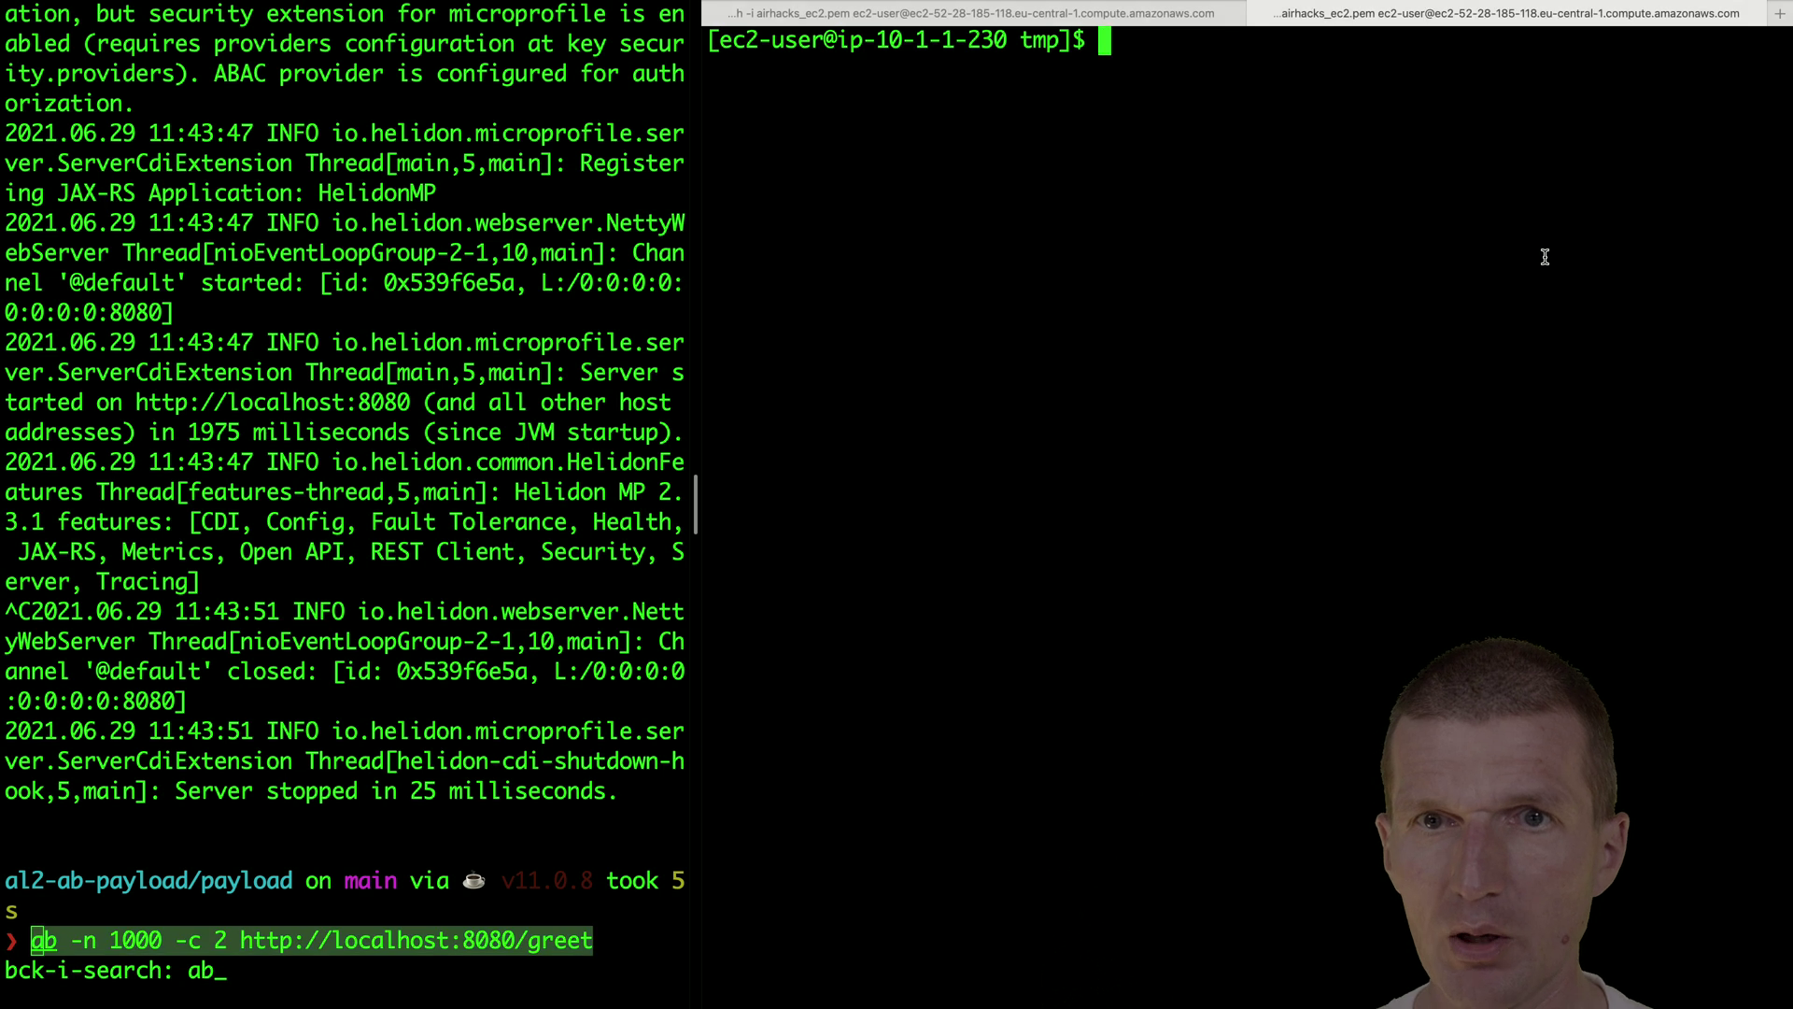
{"action": "key", "text": "super+v"}
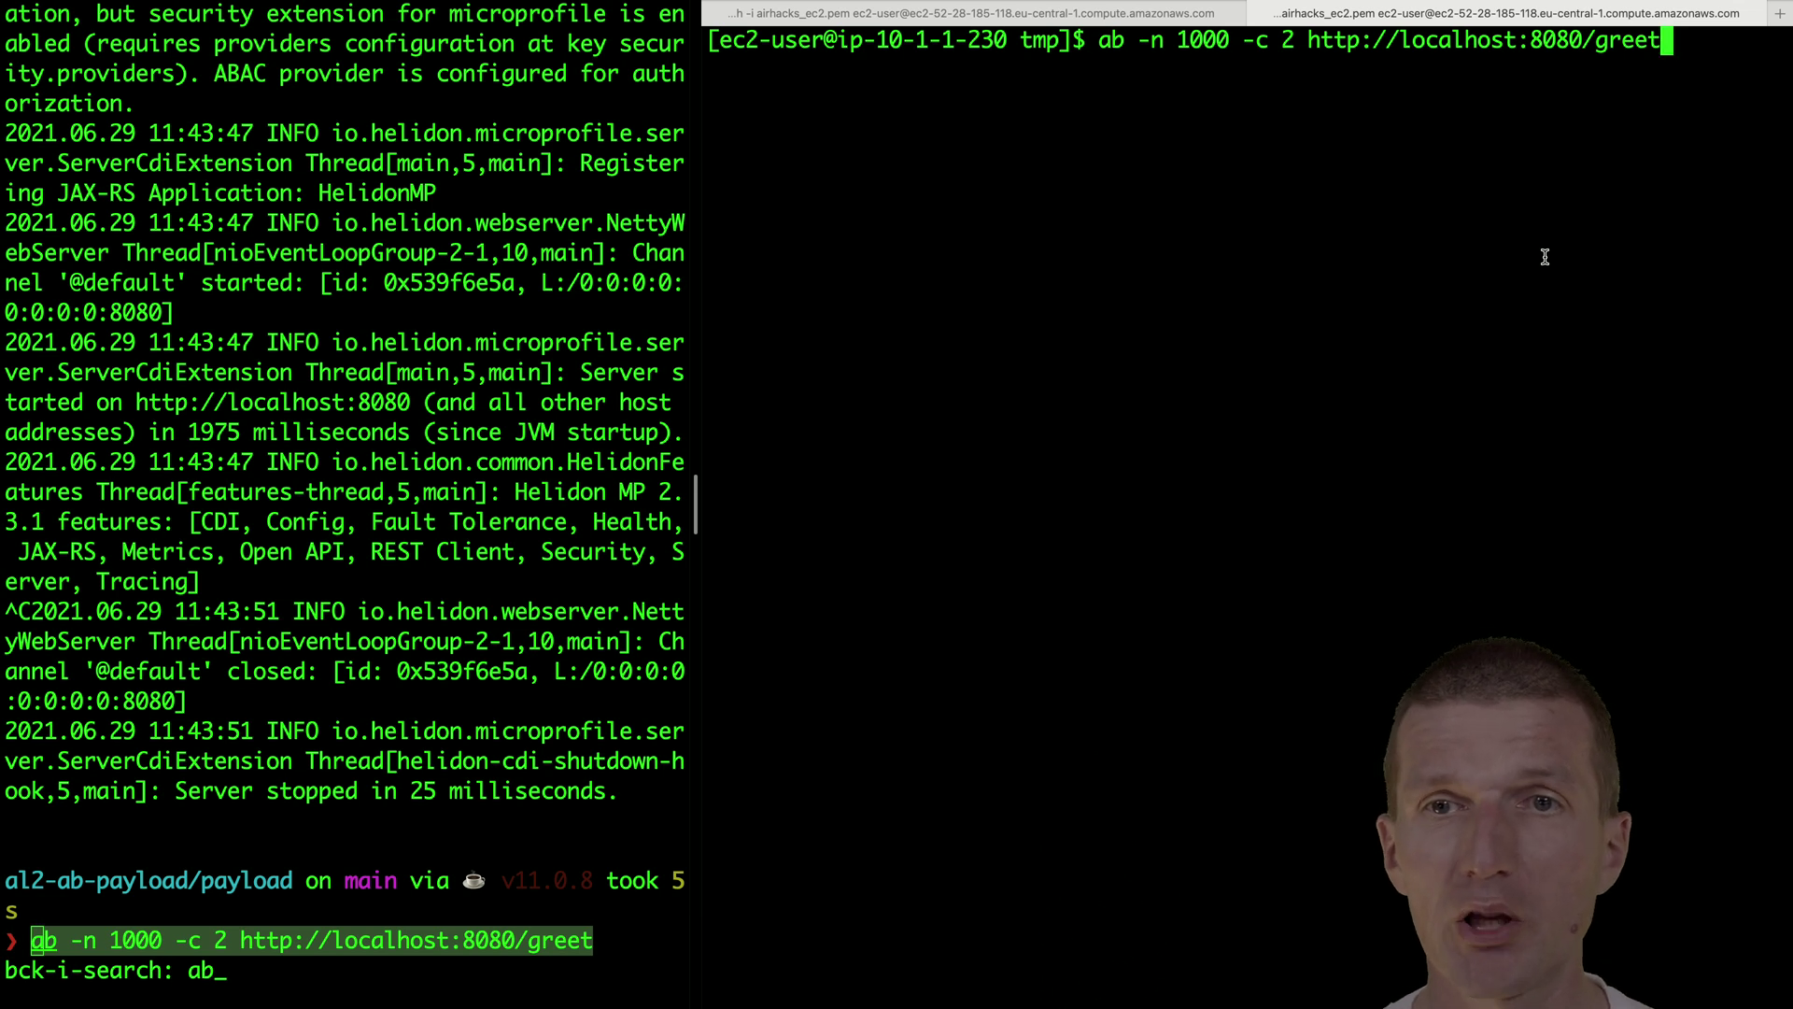
Run the ab benchmark against /greet on EC2 and repeat it four more times
{"action": "key", "text": "Return"}
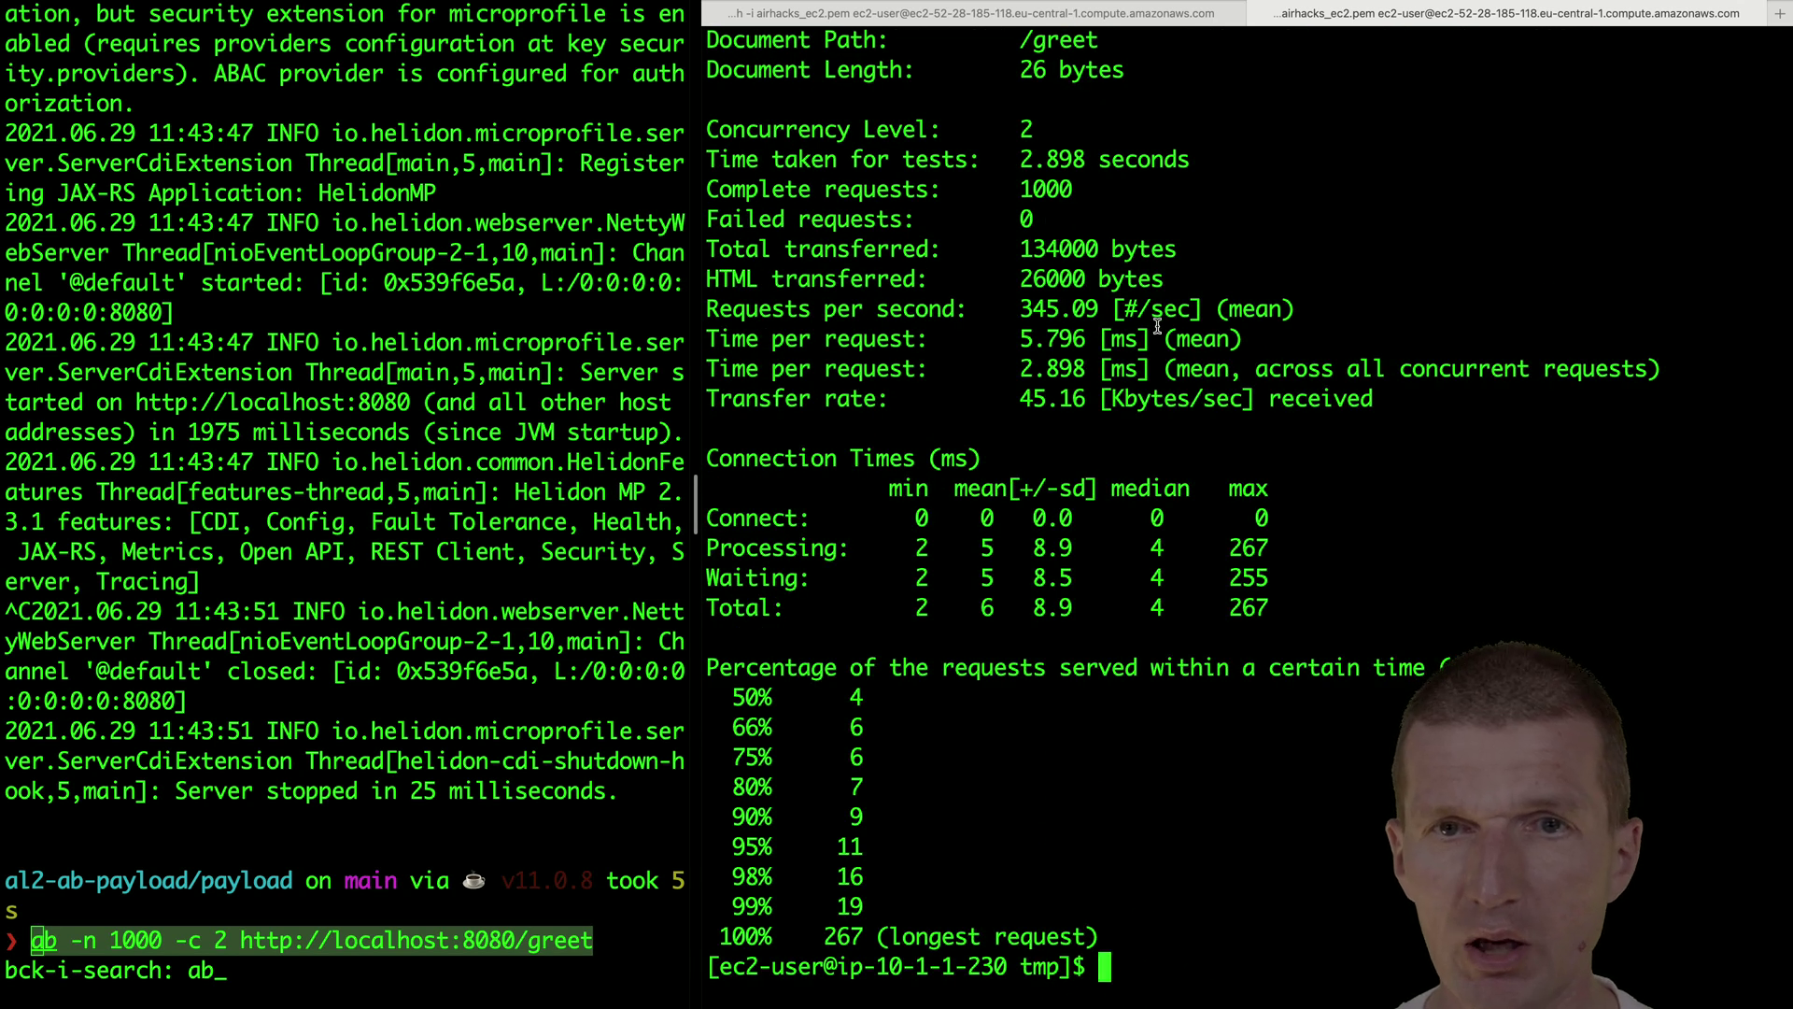
{"action": "key", "text": "Up"}
{"action": "key", "text": "Return"}
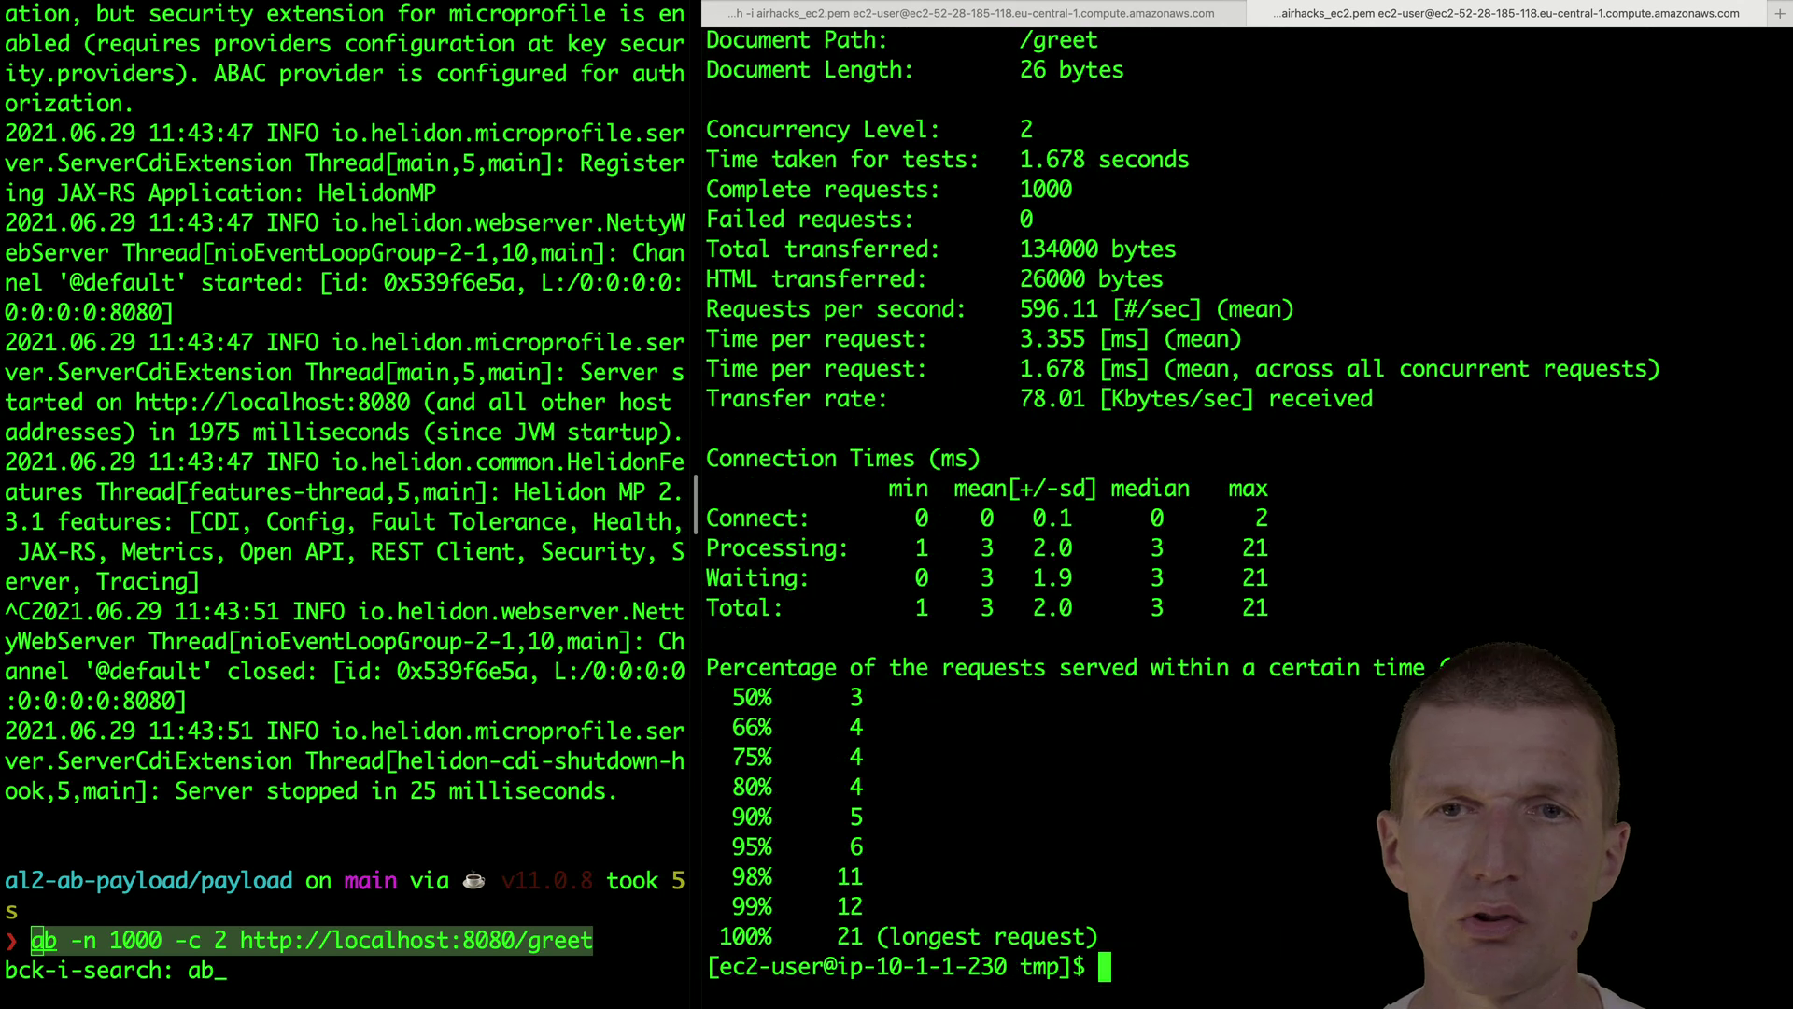
{"action": "key", "text": "Up"}
{"action": "key", "text": "Return"}
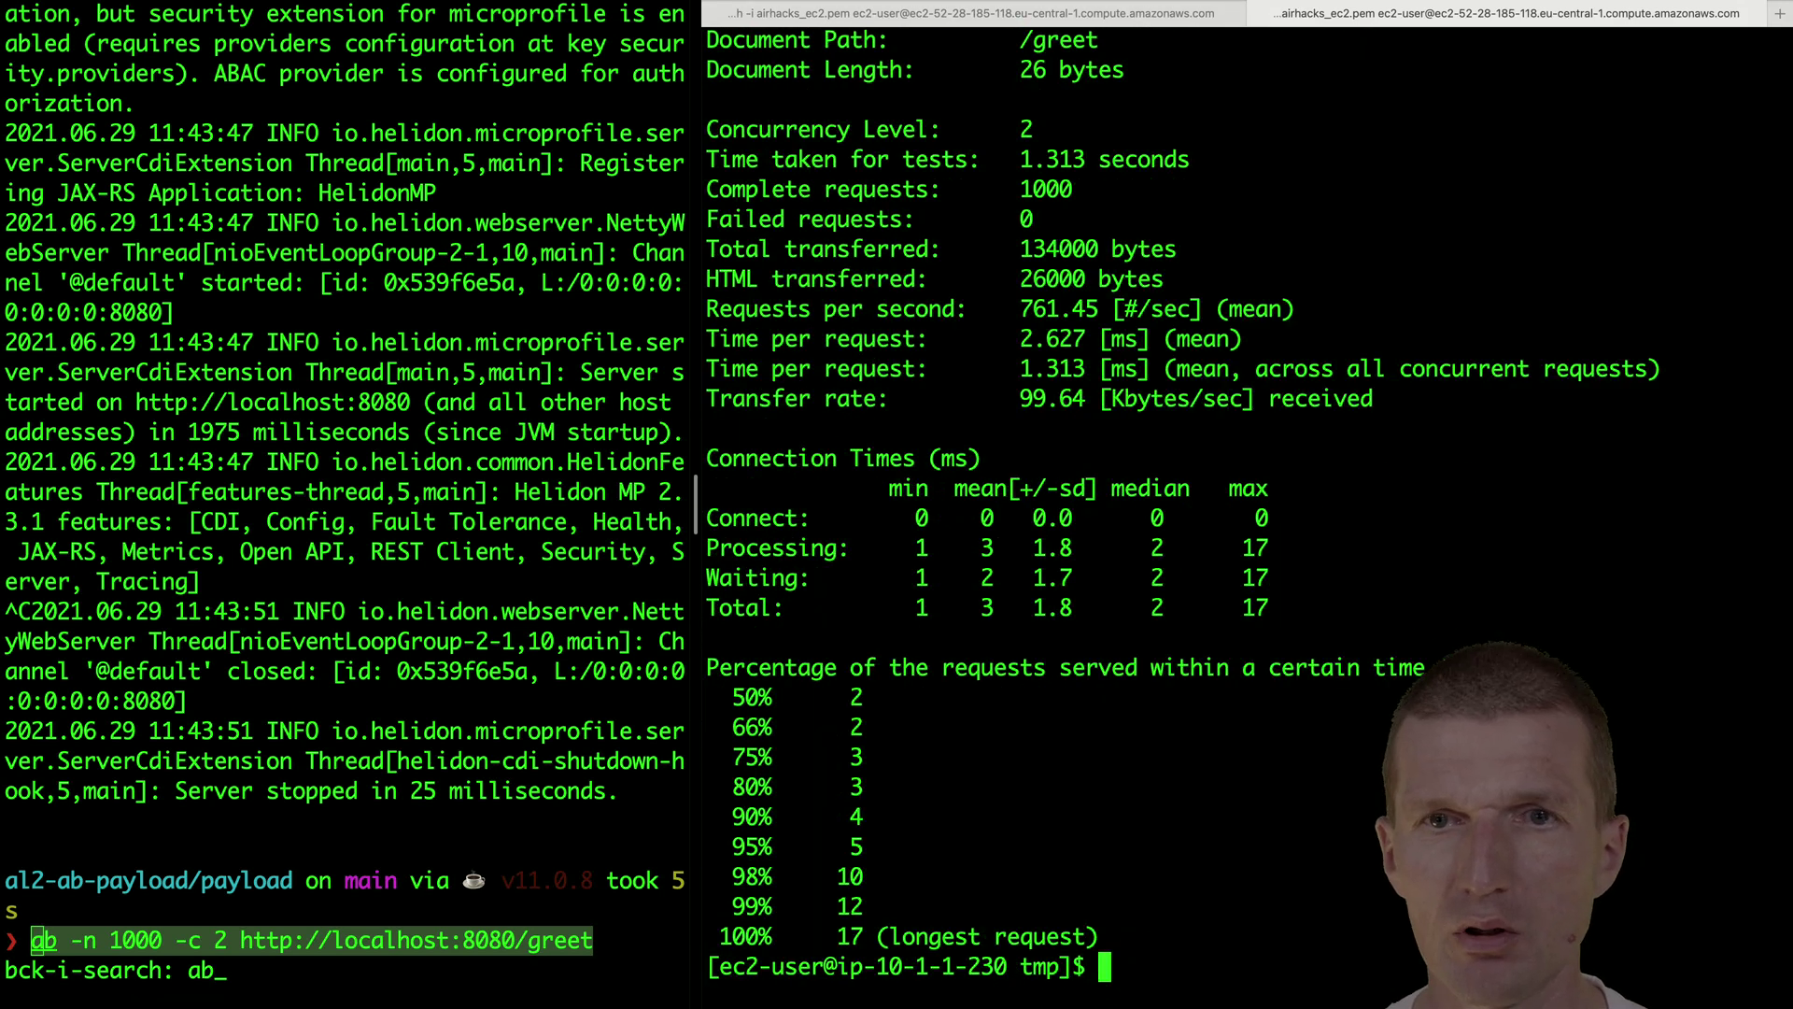
{"action": "key", "text": "Up"}
{"action": "key", "text": "Return"}
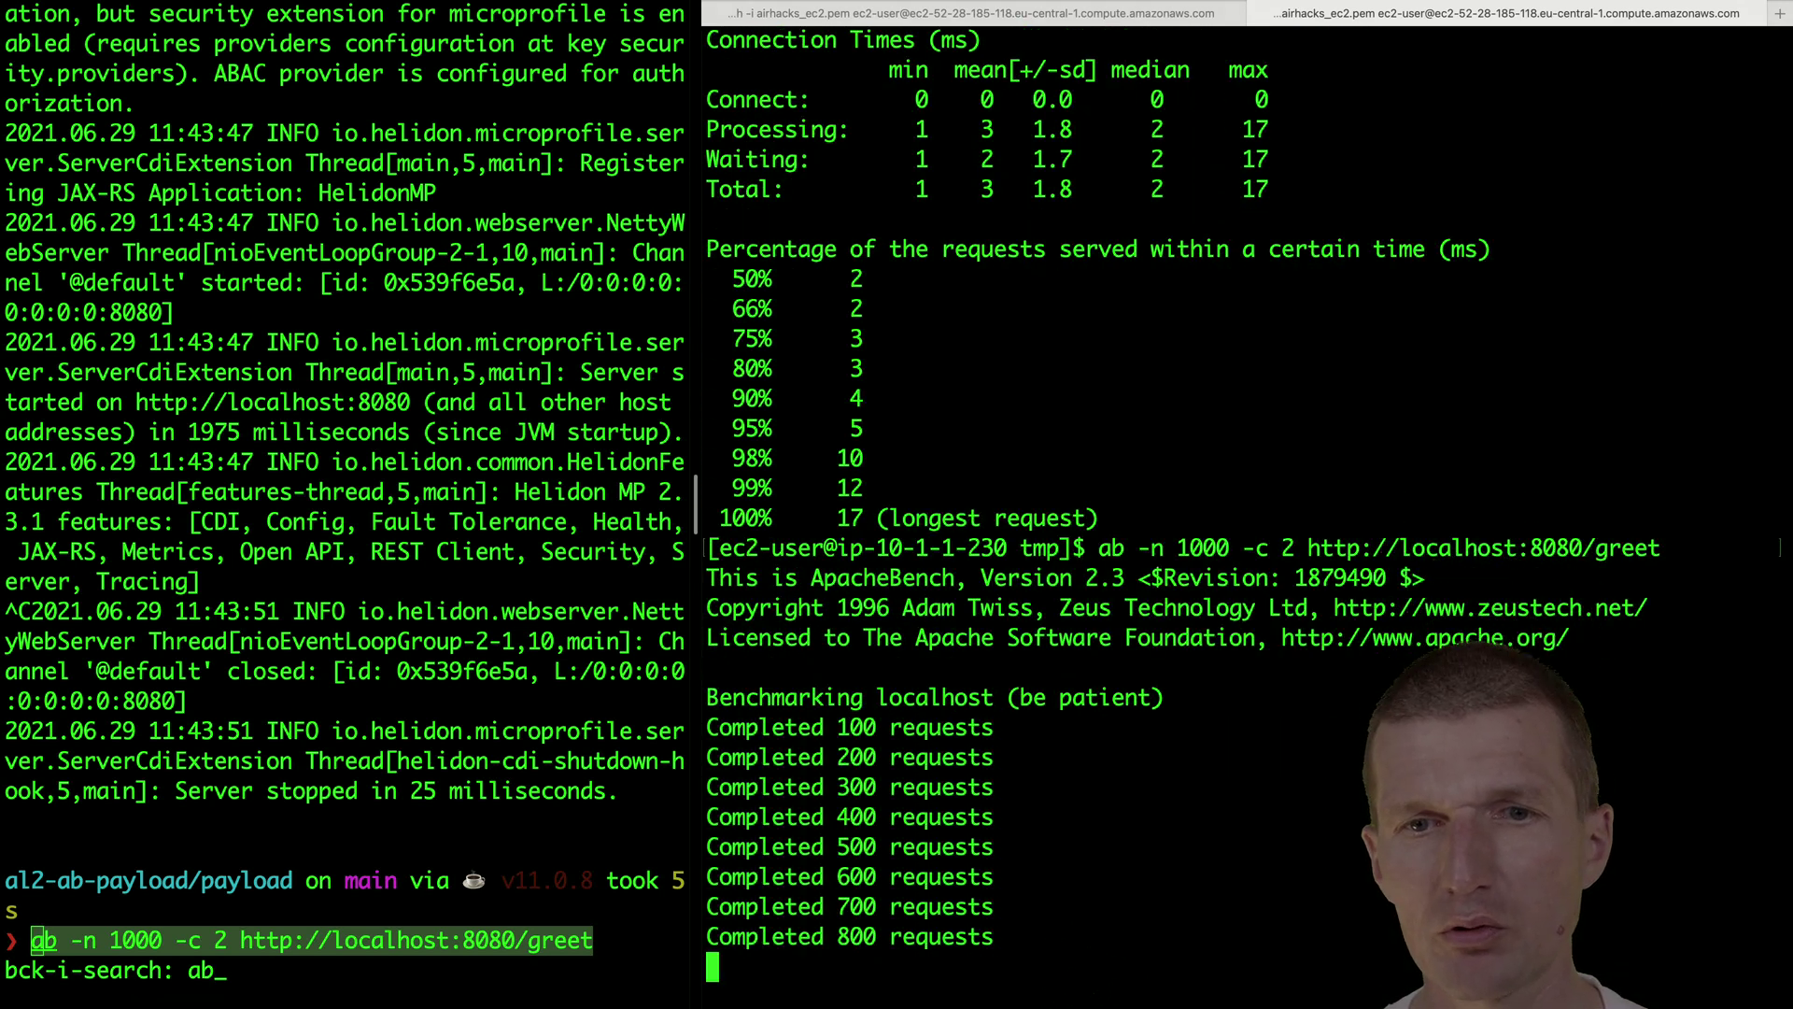
{"action": "key", "text": "Up"}
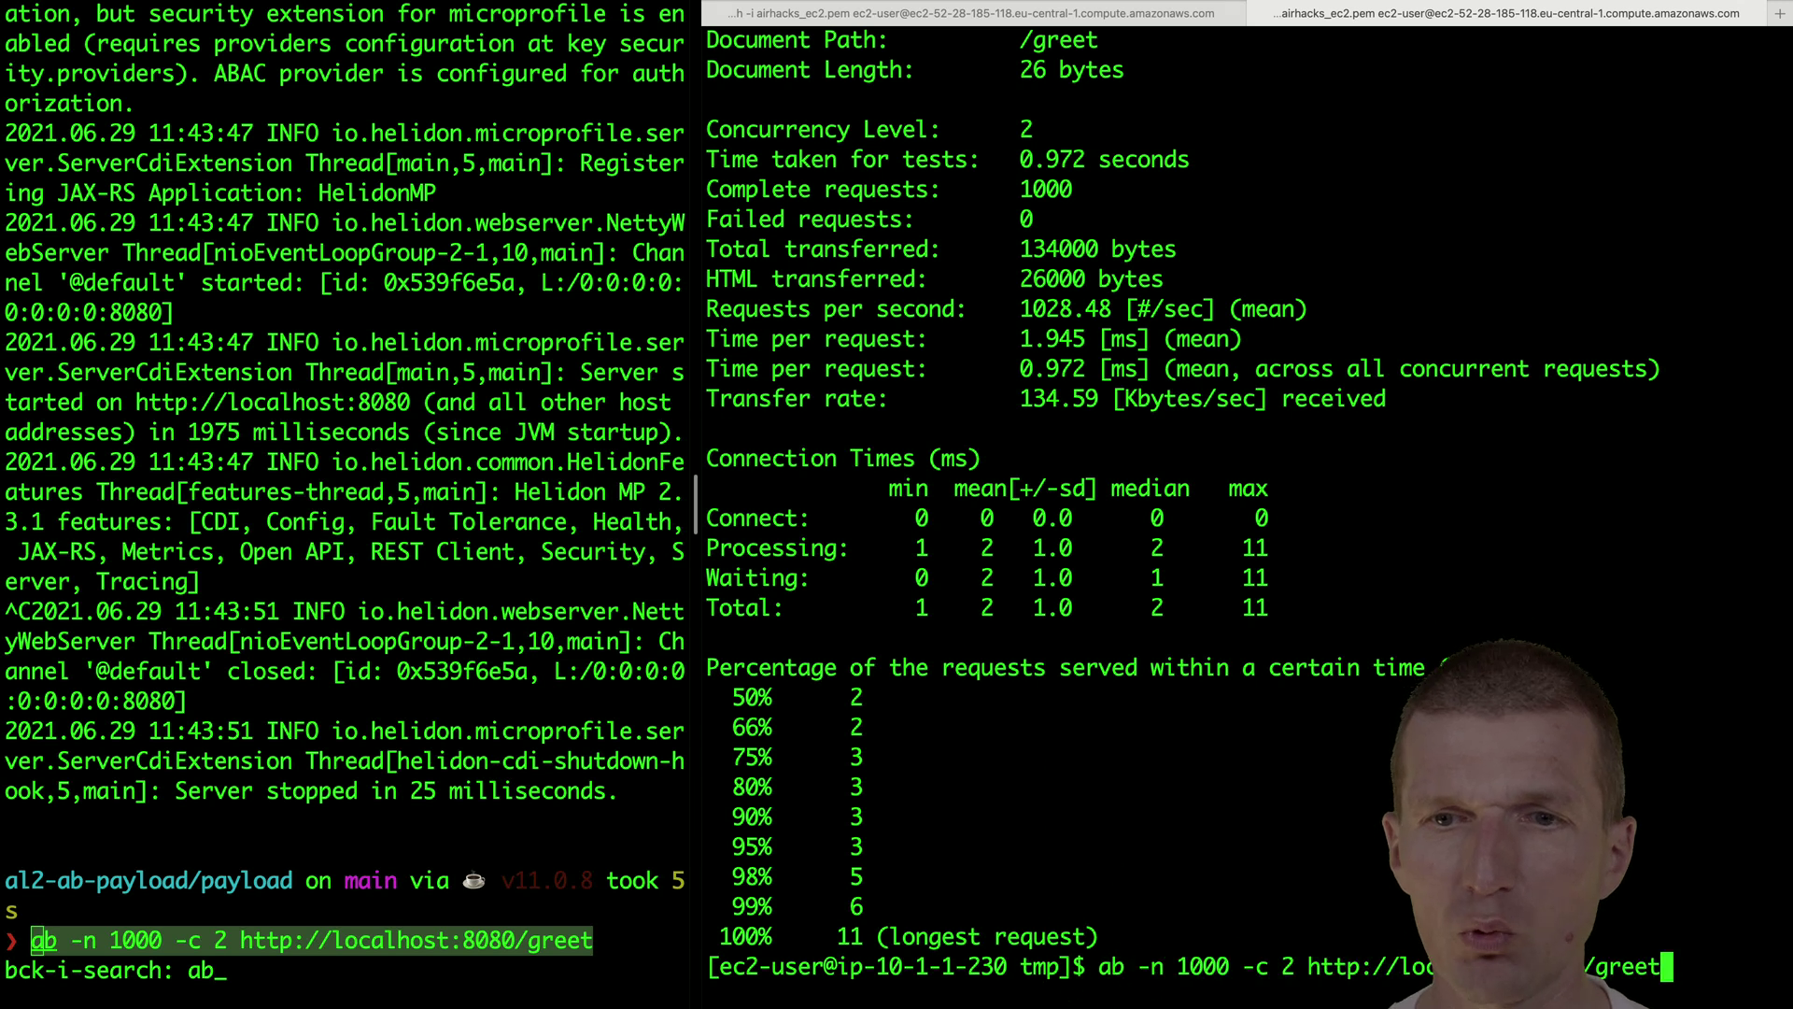
{"action": "key", "text": "Return"}
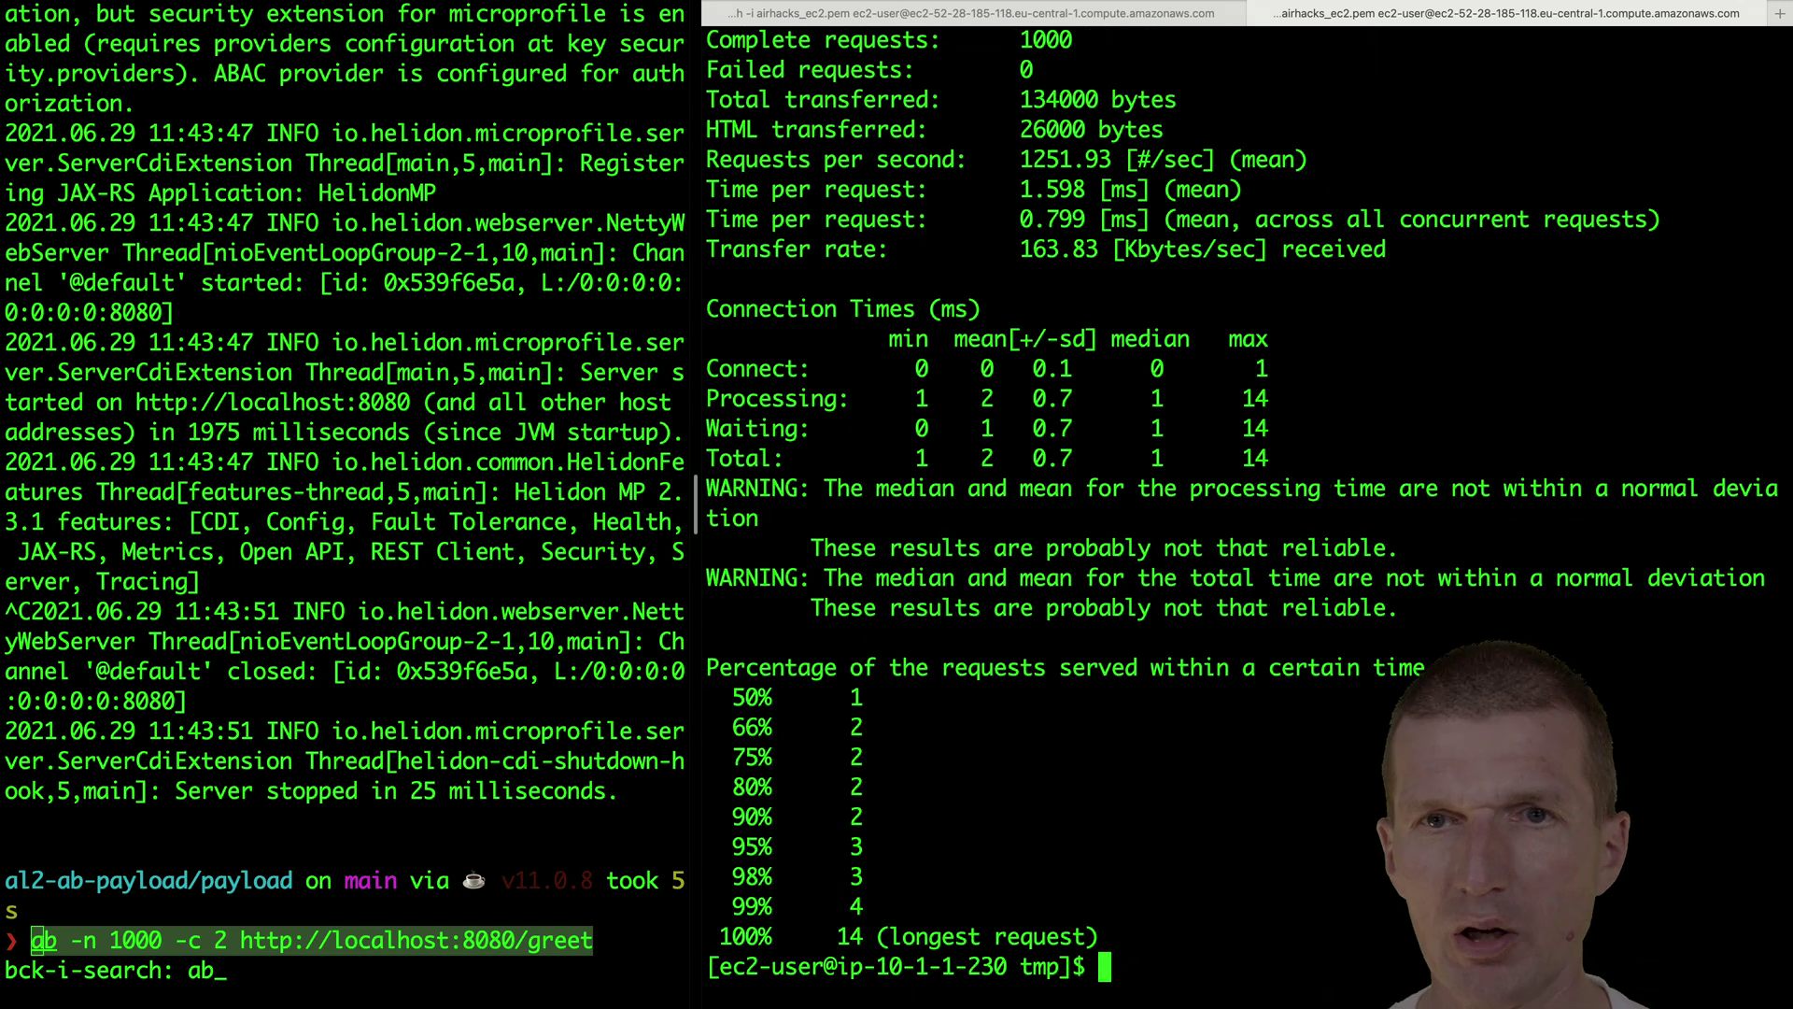
Rerun the EC2 benchmark until about 1290 requests per second, then widen the local pane
{"action": "key", "text": "Up"}
{"action": "key", "text": "Return"}
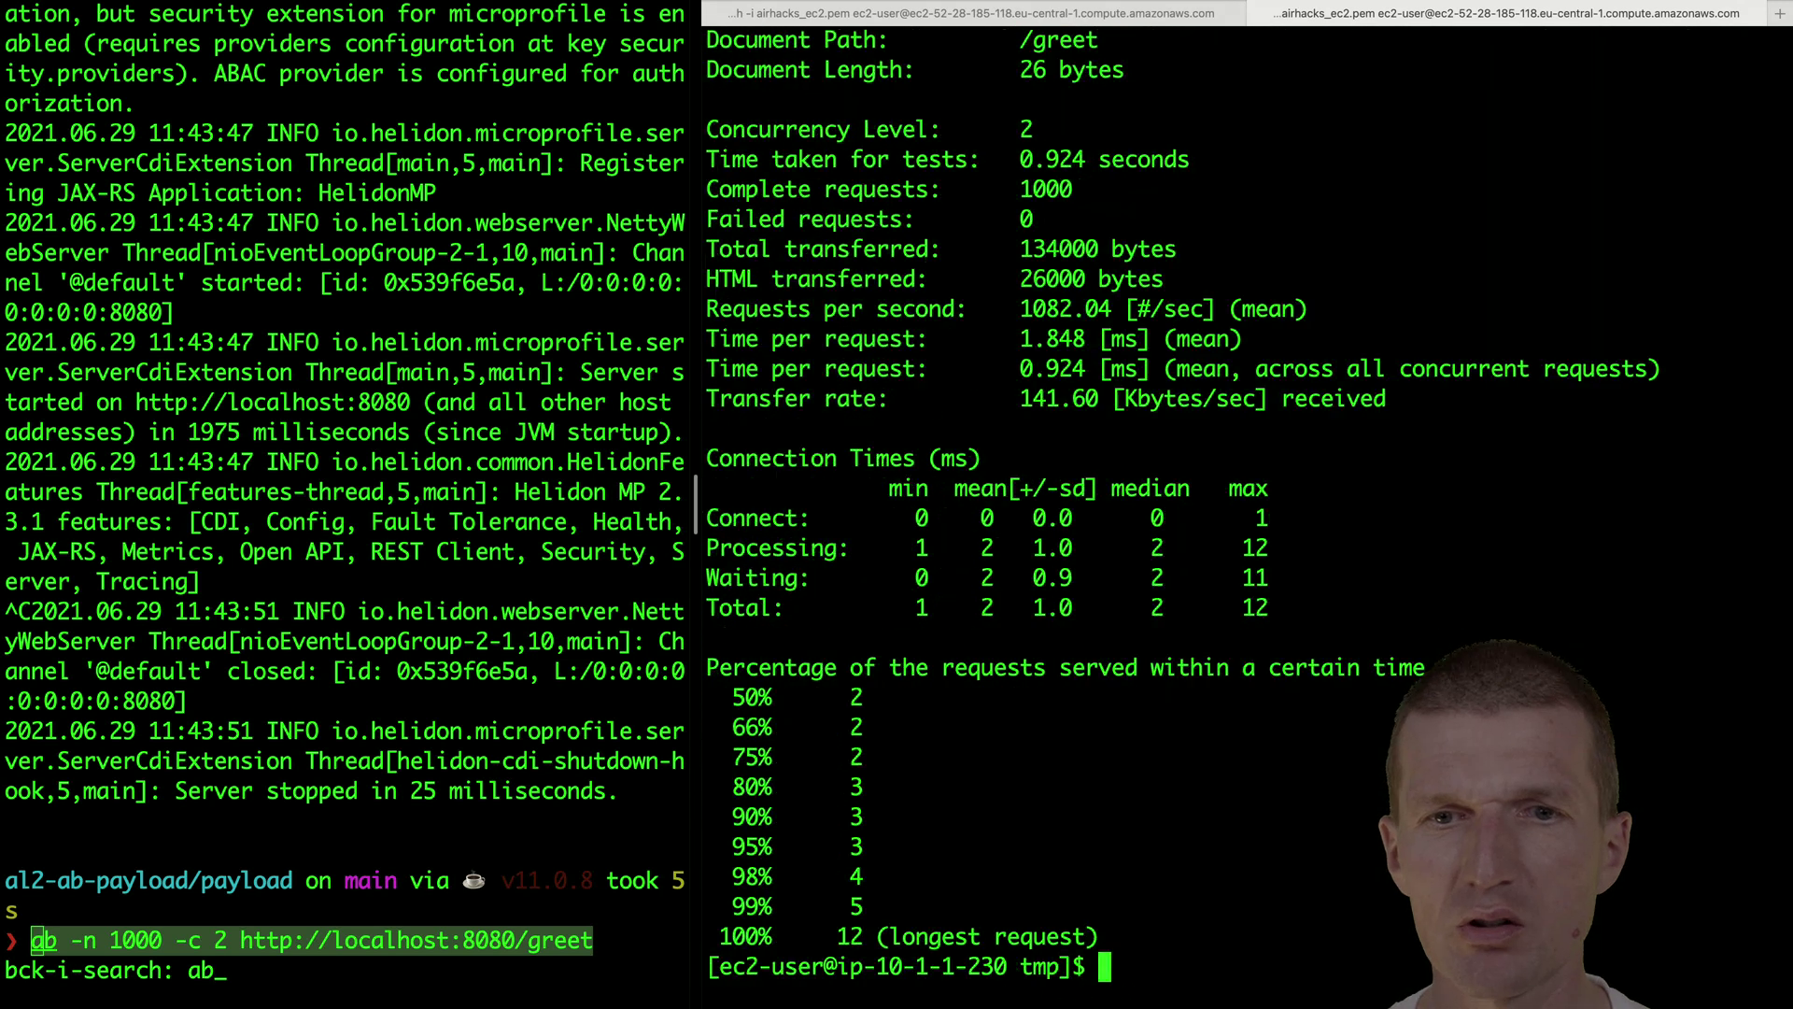
{"action": "key", "text": "Up"}
{"action": "key", "text": "Return"}
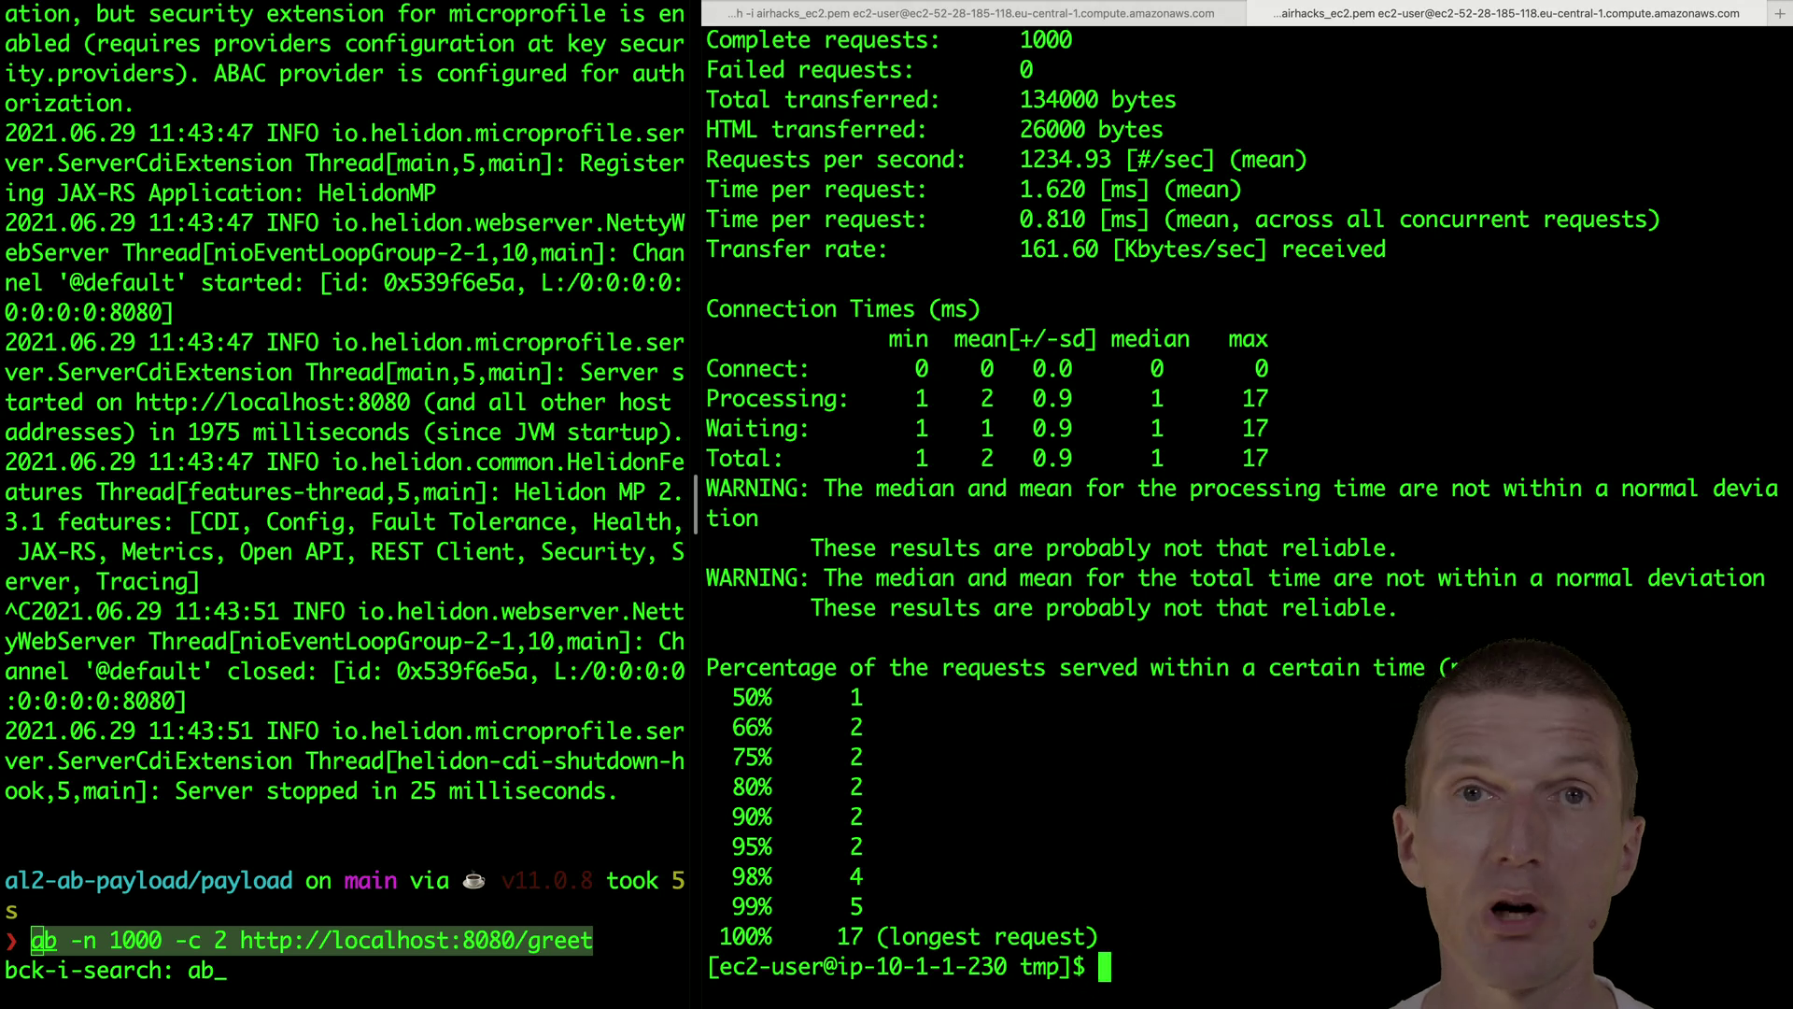
{"action": "key", "text": "Up"}
{"action": "key", "text": "Return"}
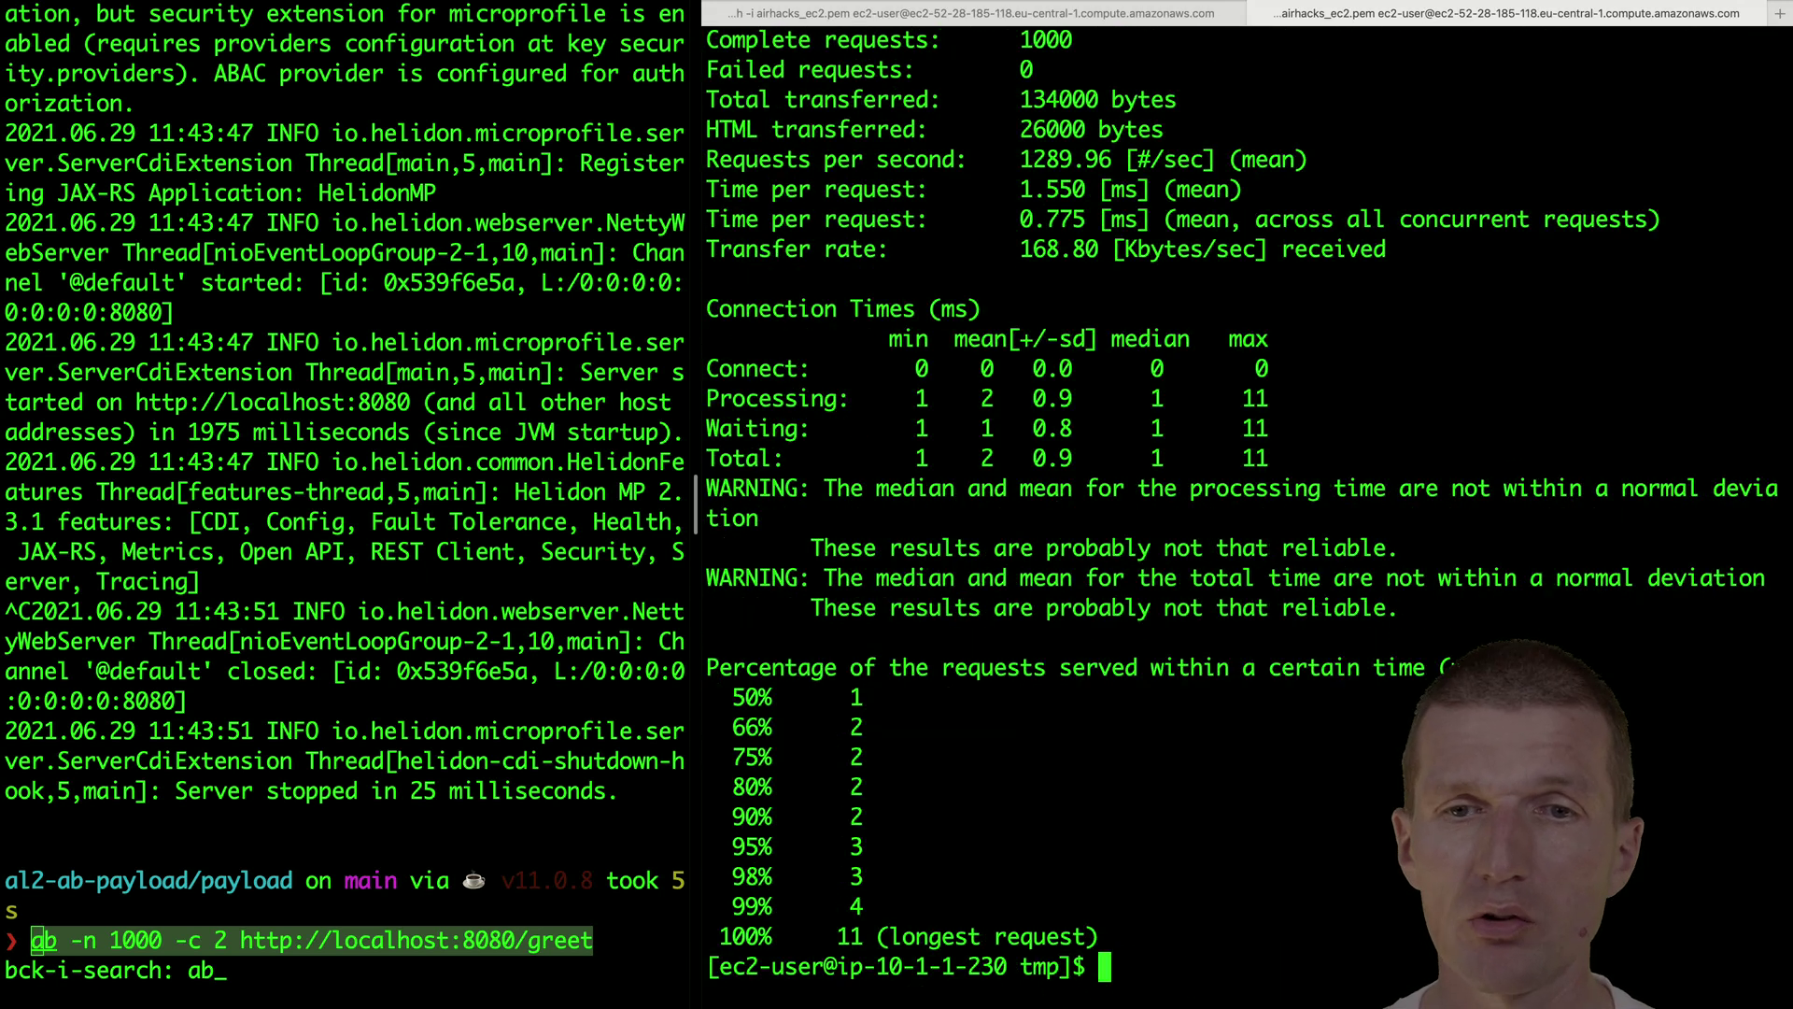
{"action": "left_click_drag", "start_coordinate": [696, 478], "coordinate": [989, 469]}
Select the recalled benchmark command in the local pane and return to the Helidon log tab
{"action": "left_click", "coordinate": [690, 467]}
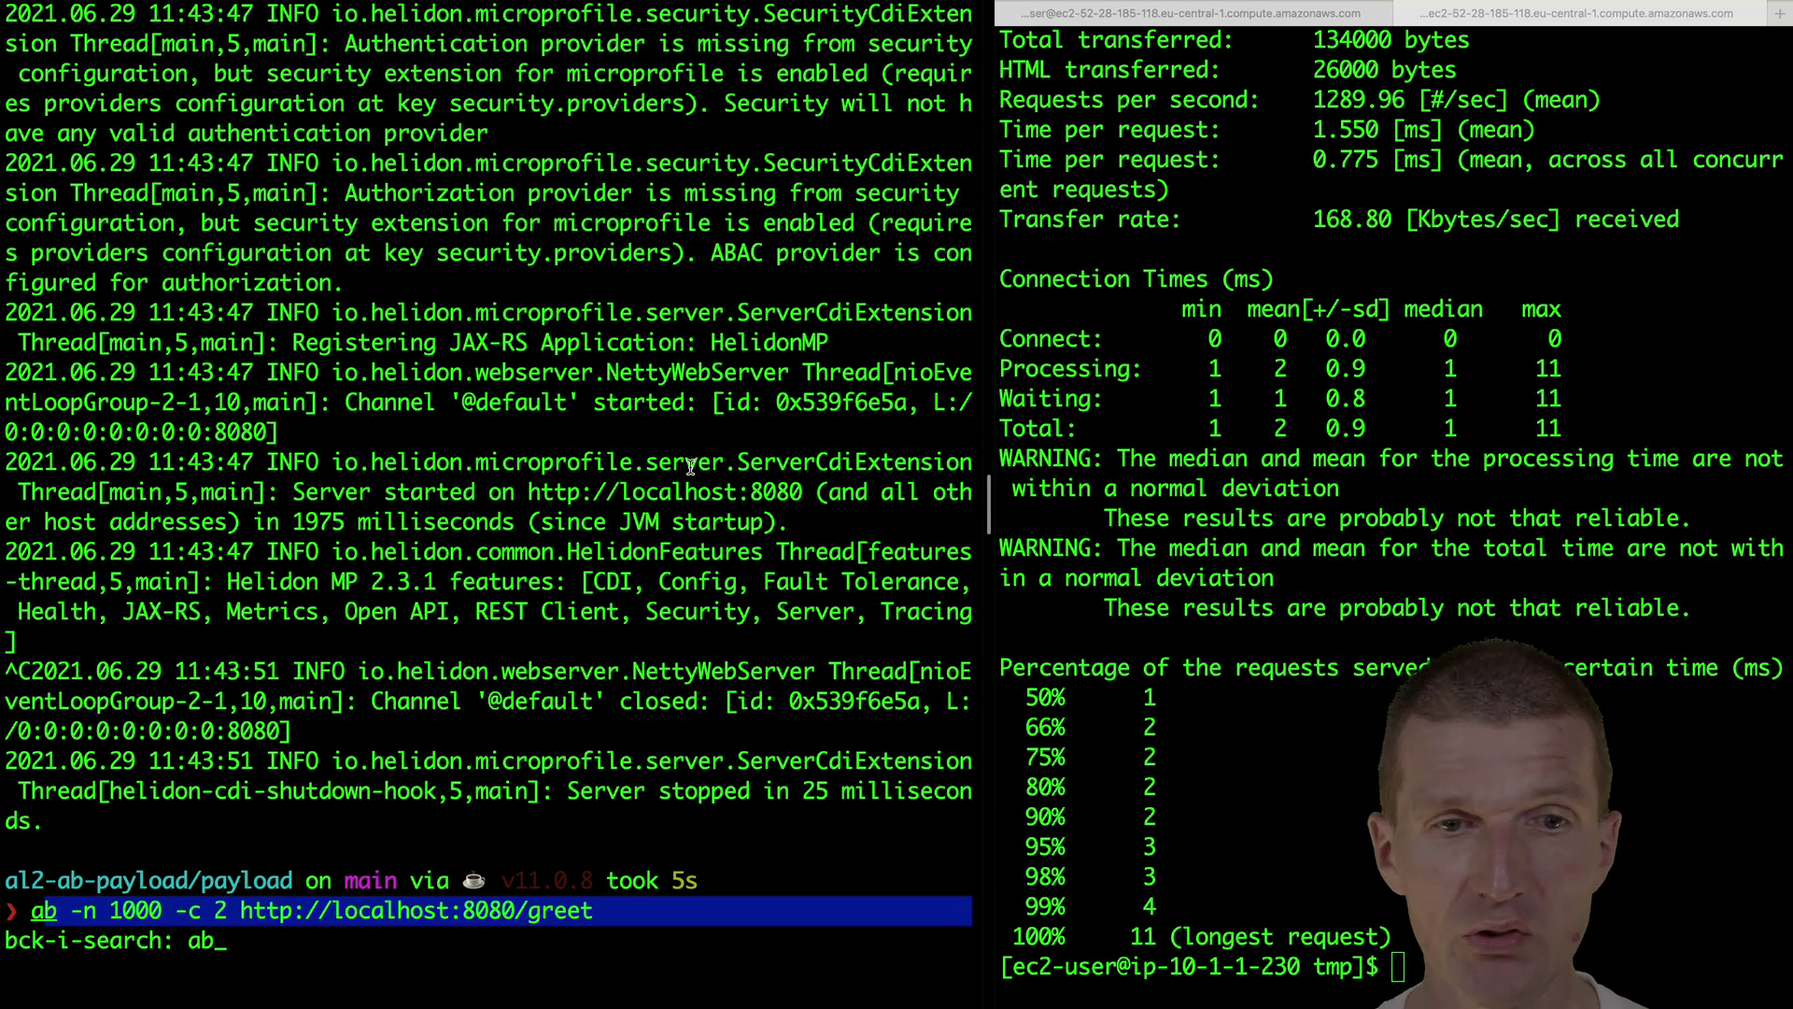
{"action": "left_click", "coordinate": [491, 974]}
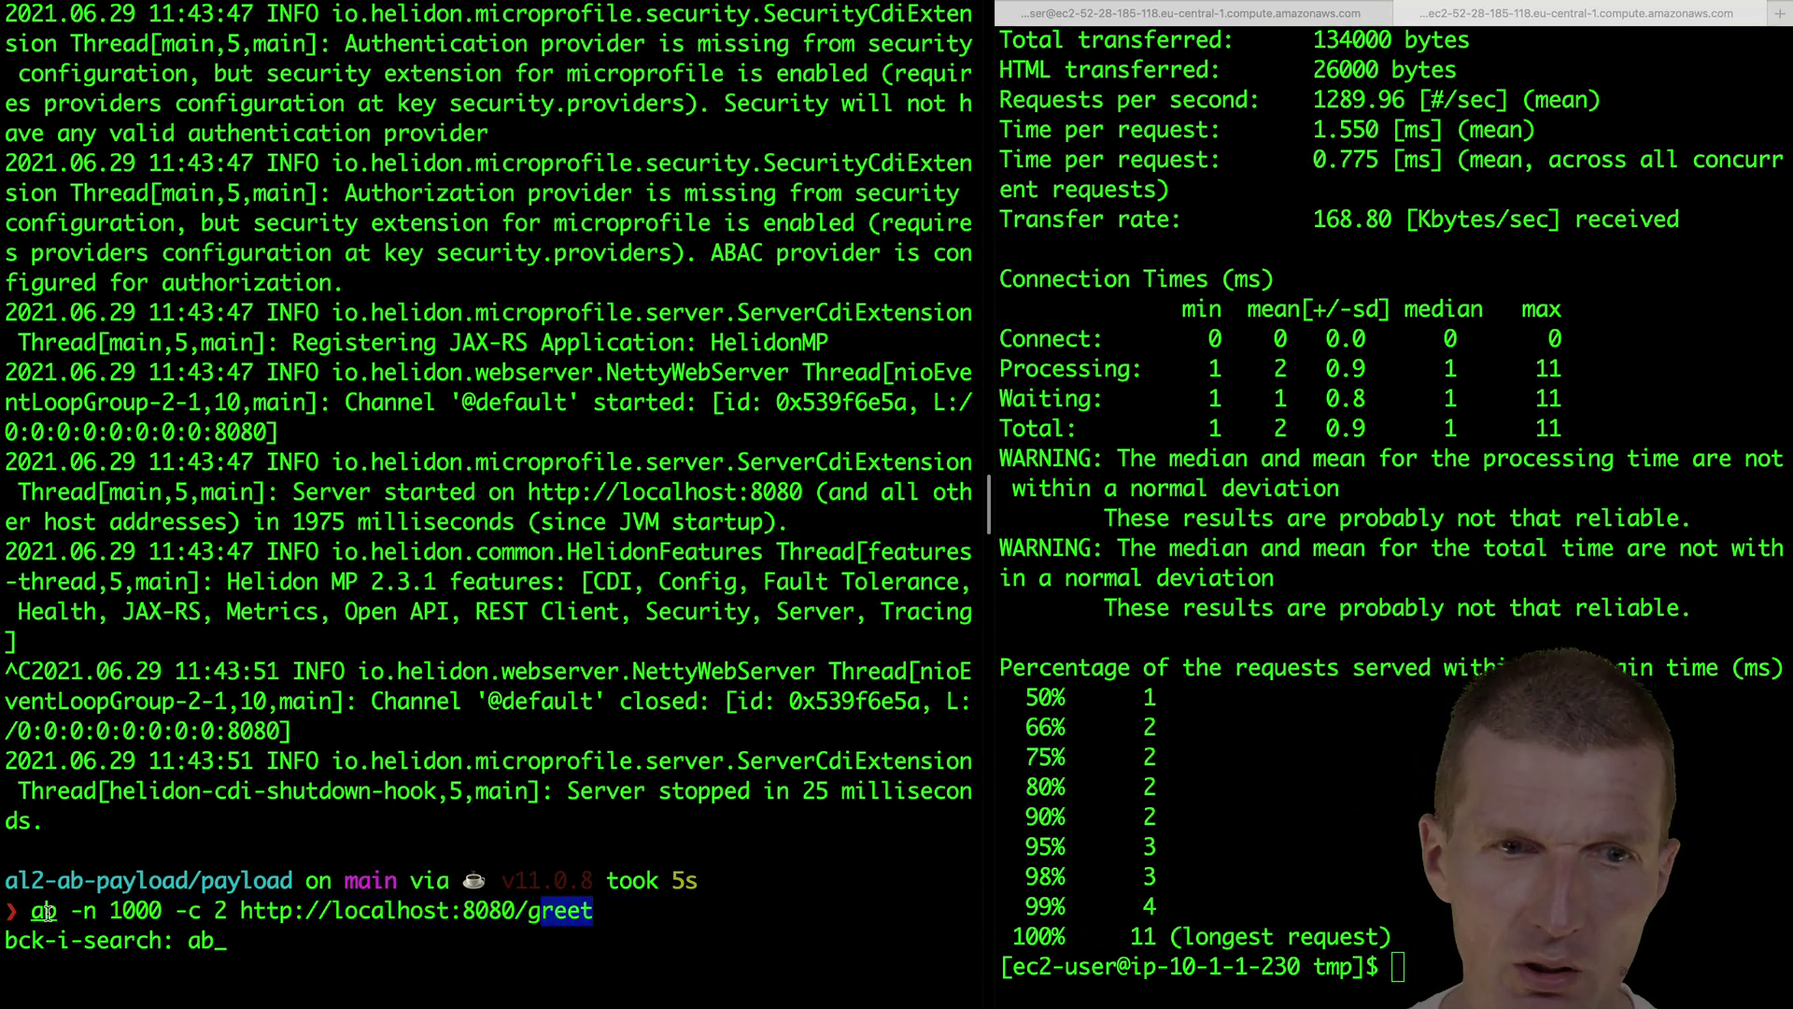
{"action": "left_click_drag", "start_coordinate": [594, 911], "coordinate": [26, 911]}
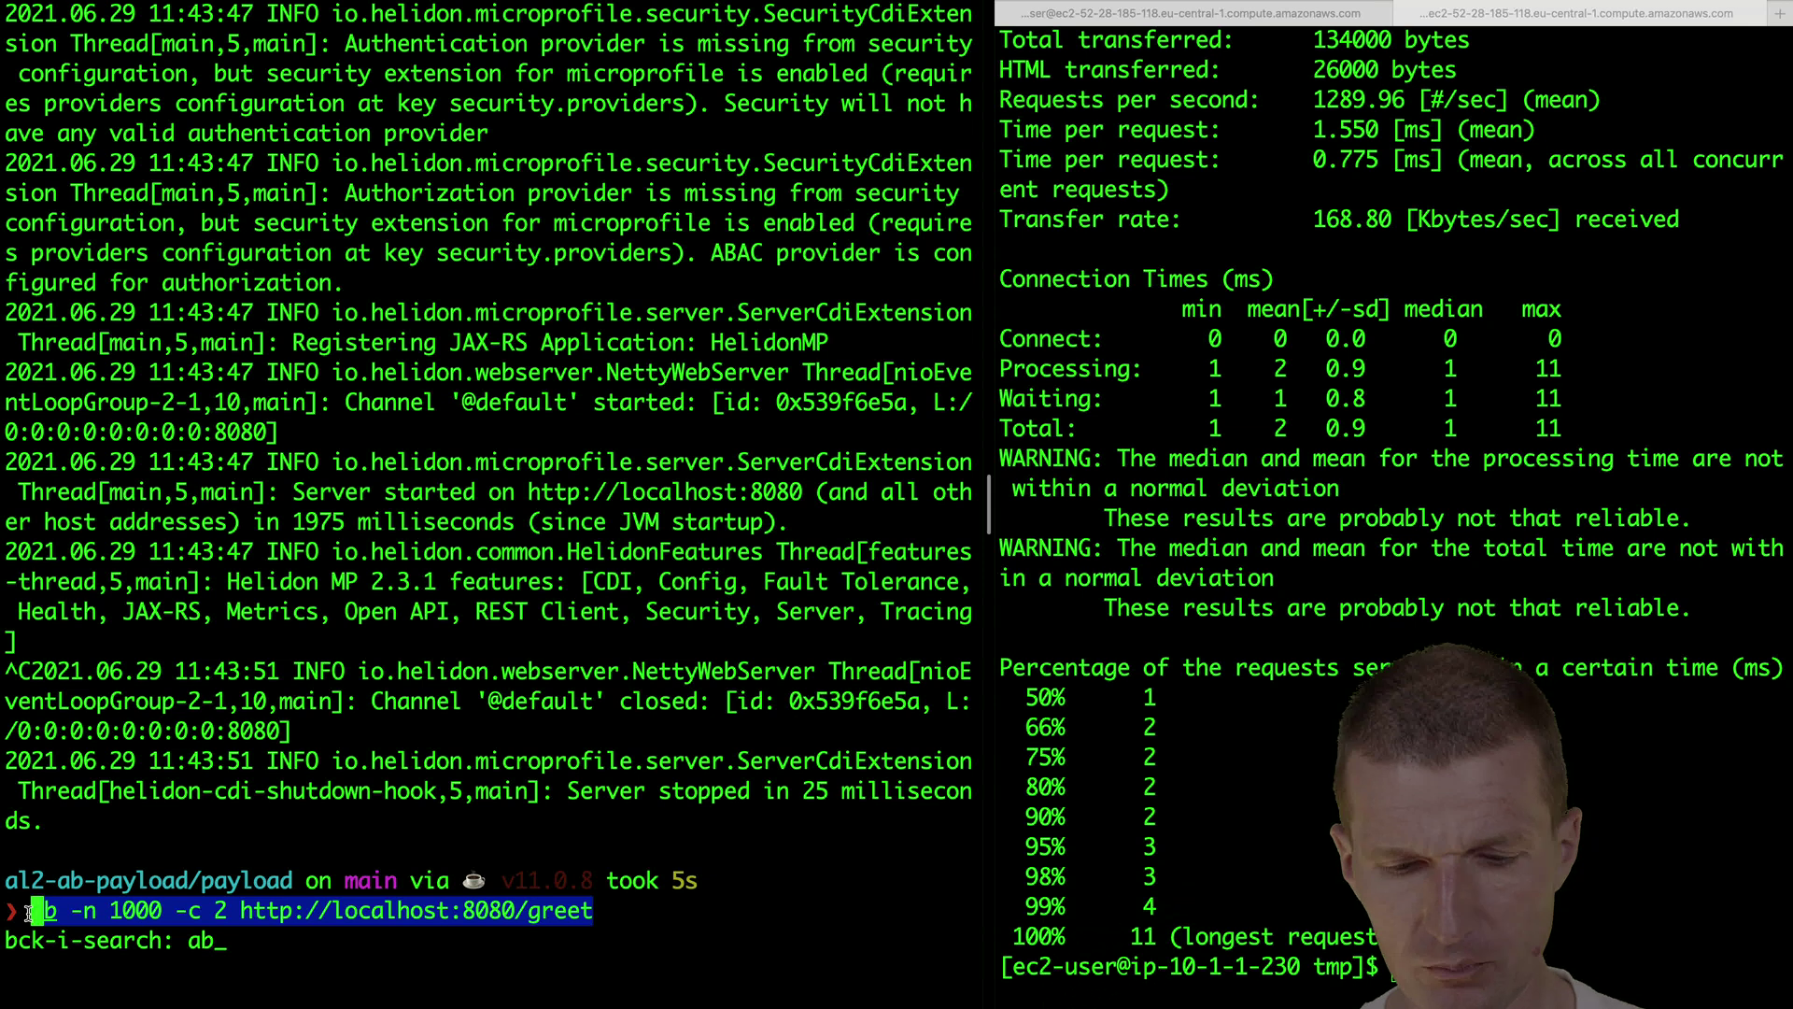
{"action": "key", "text": "super+t"}
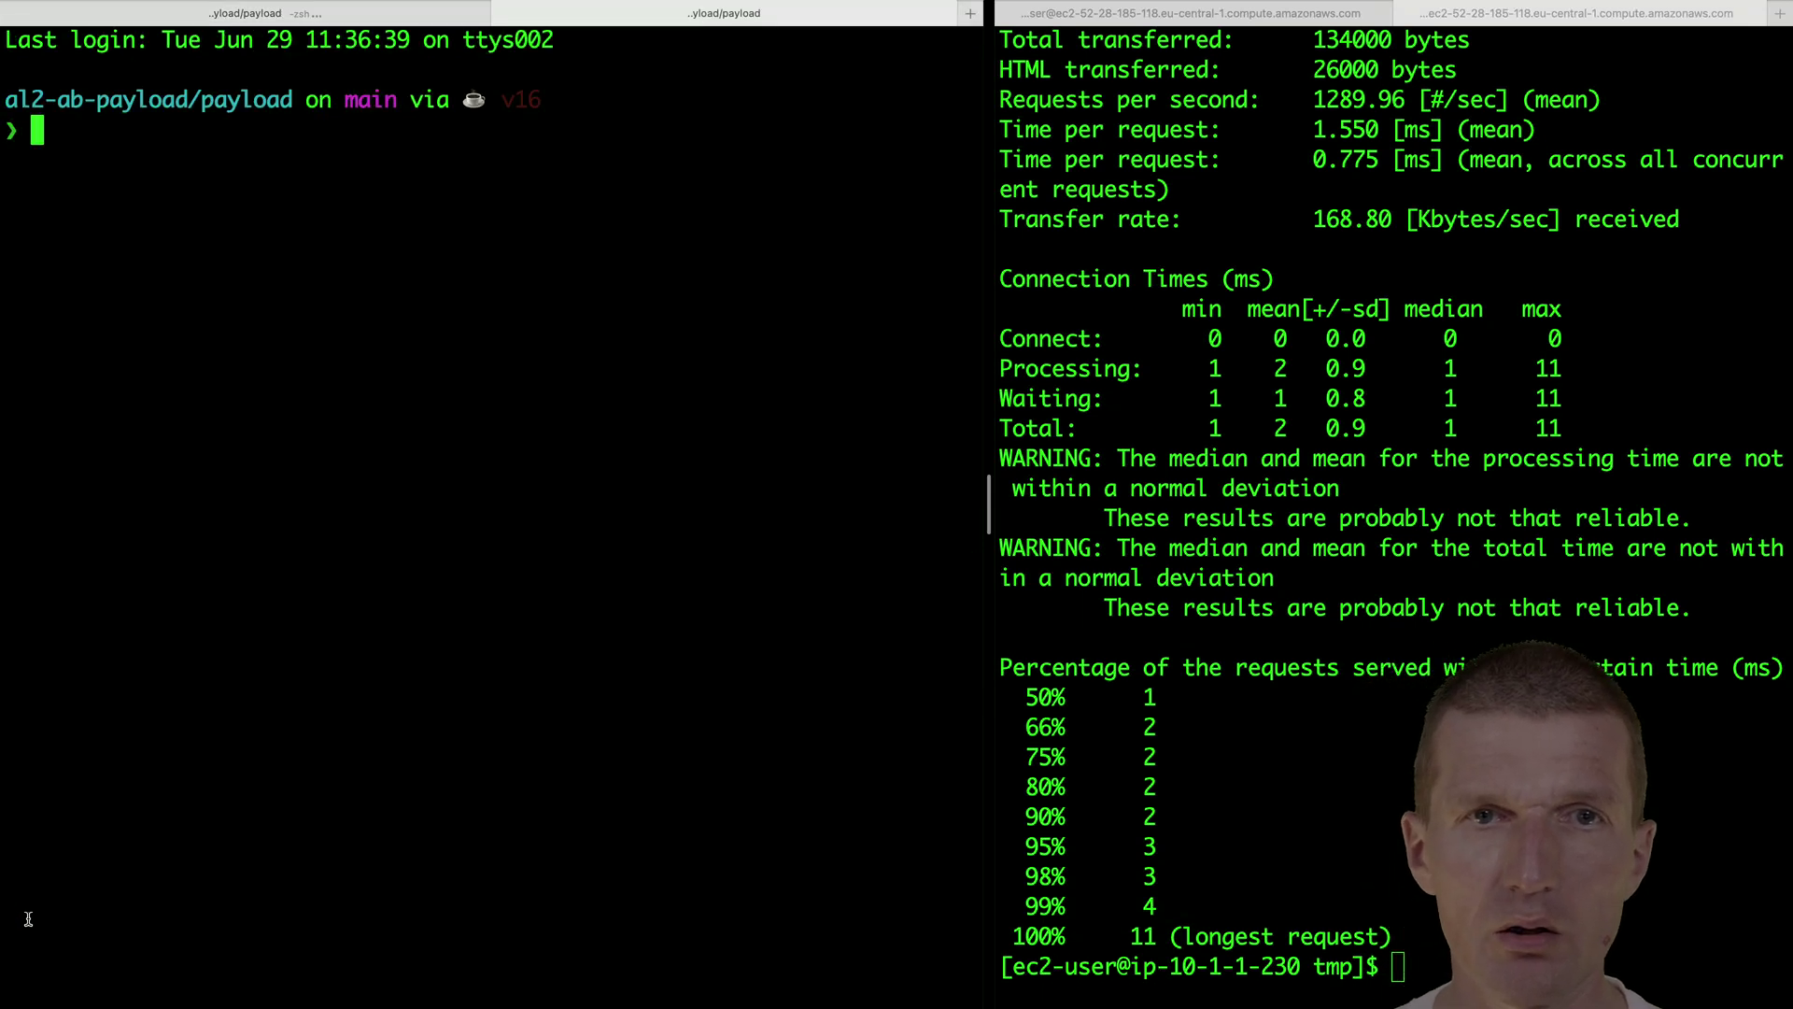
{"action": "key", "text": "super+shift+bracketleft"}
Relaunch helidon.jar locally, starting in 1984 ms, and open a fresh shell tab
{"action": "key", "text": "ctrl+c"}
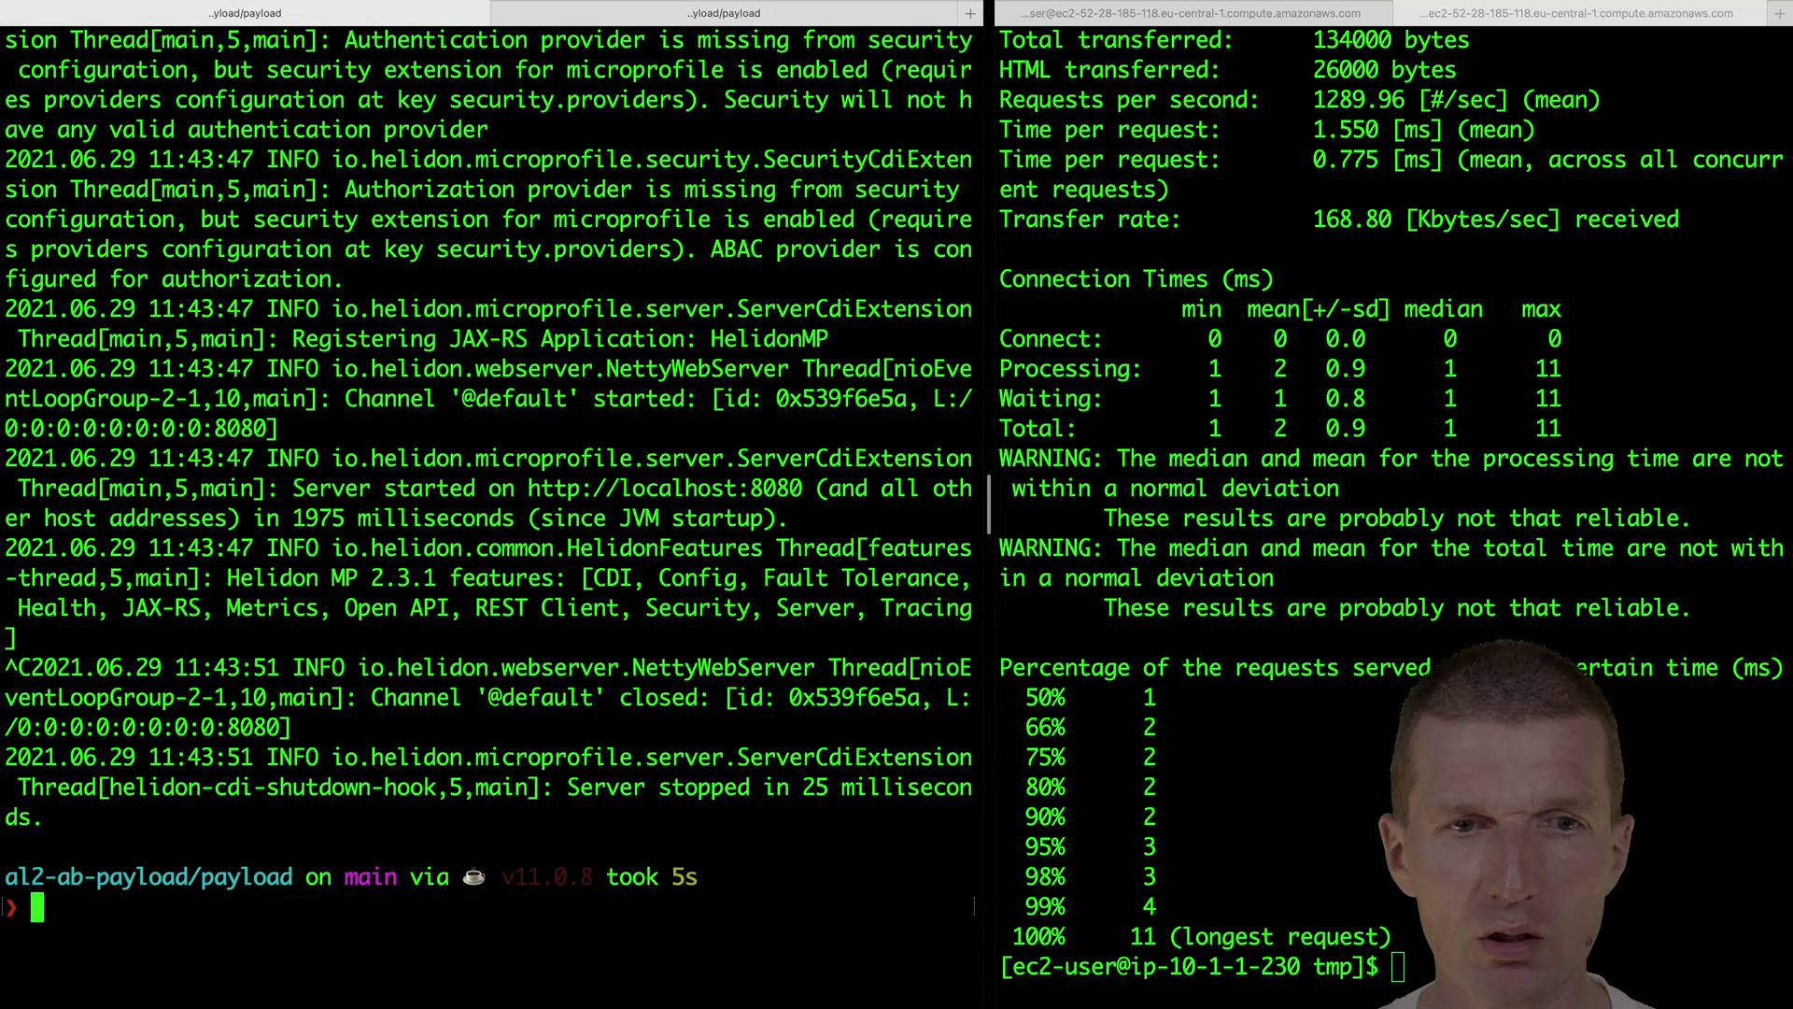
{"action": "type", "text": "java -jar helidon.jar"}
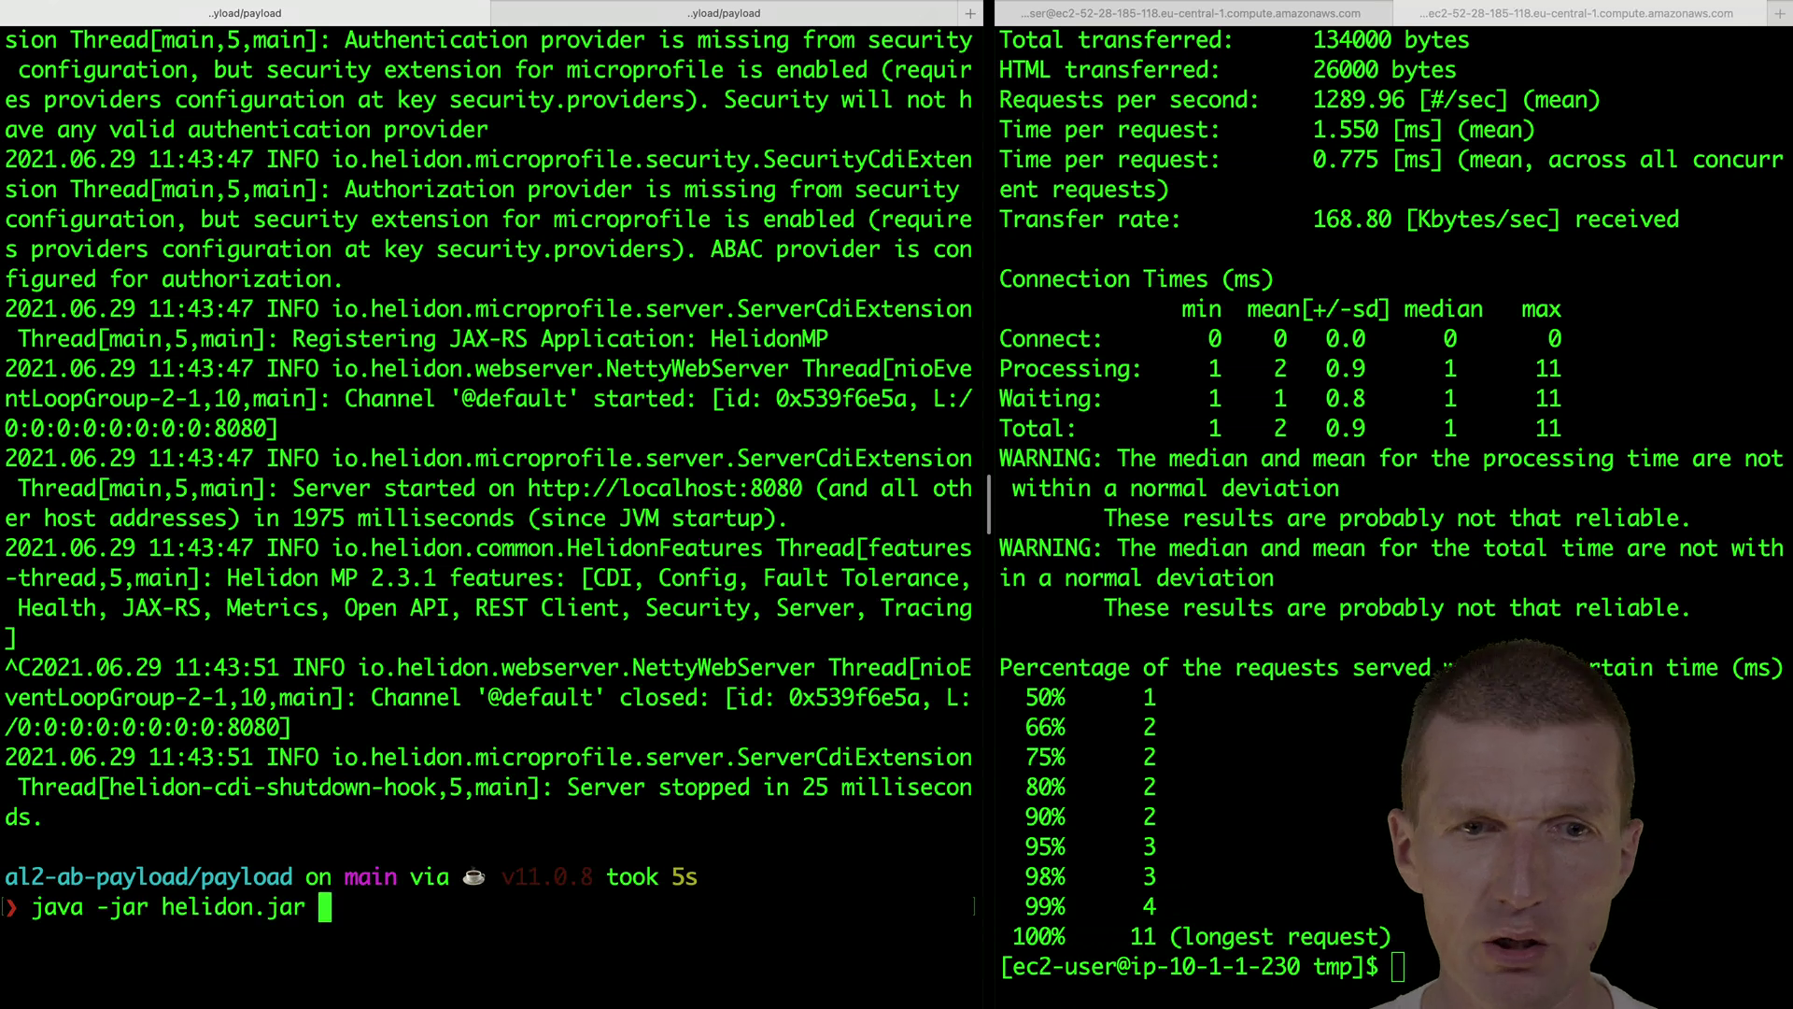
{"action": "key", "text": "Return"}
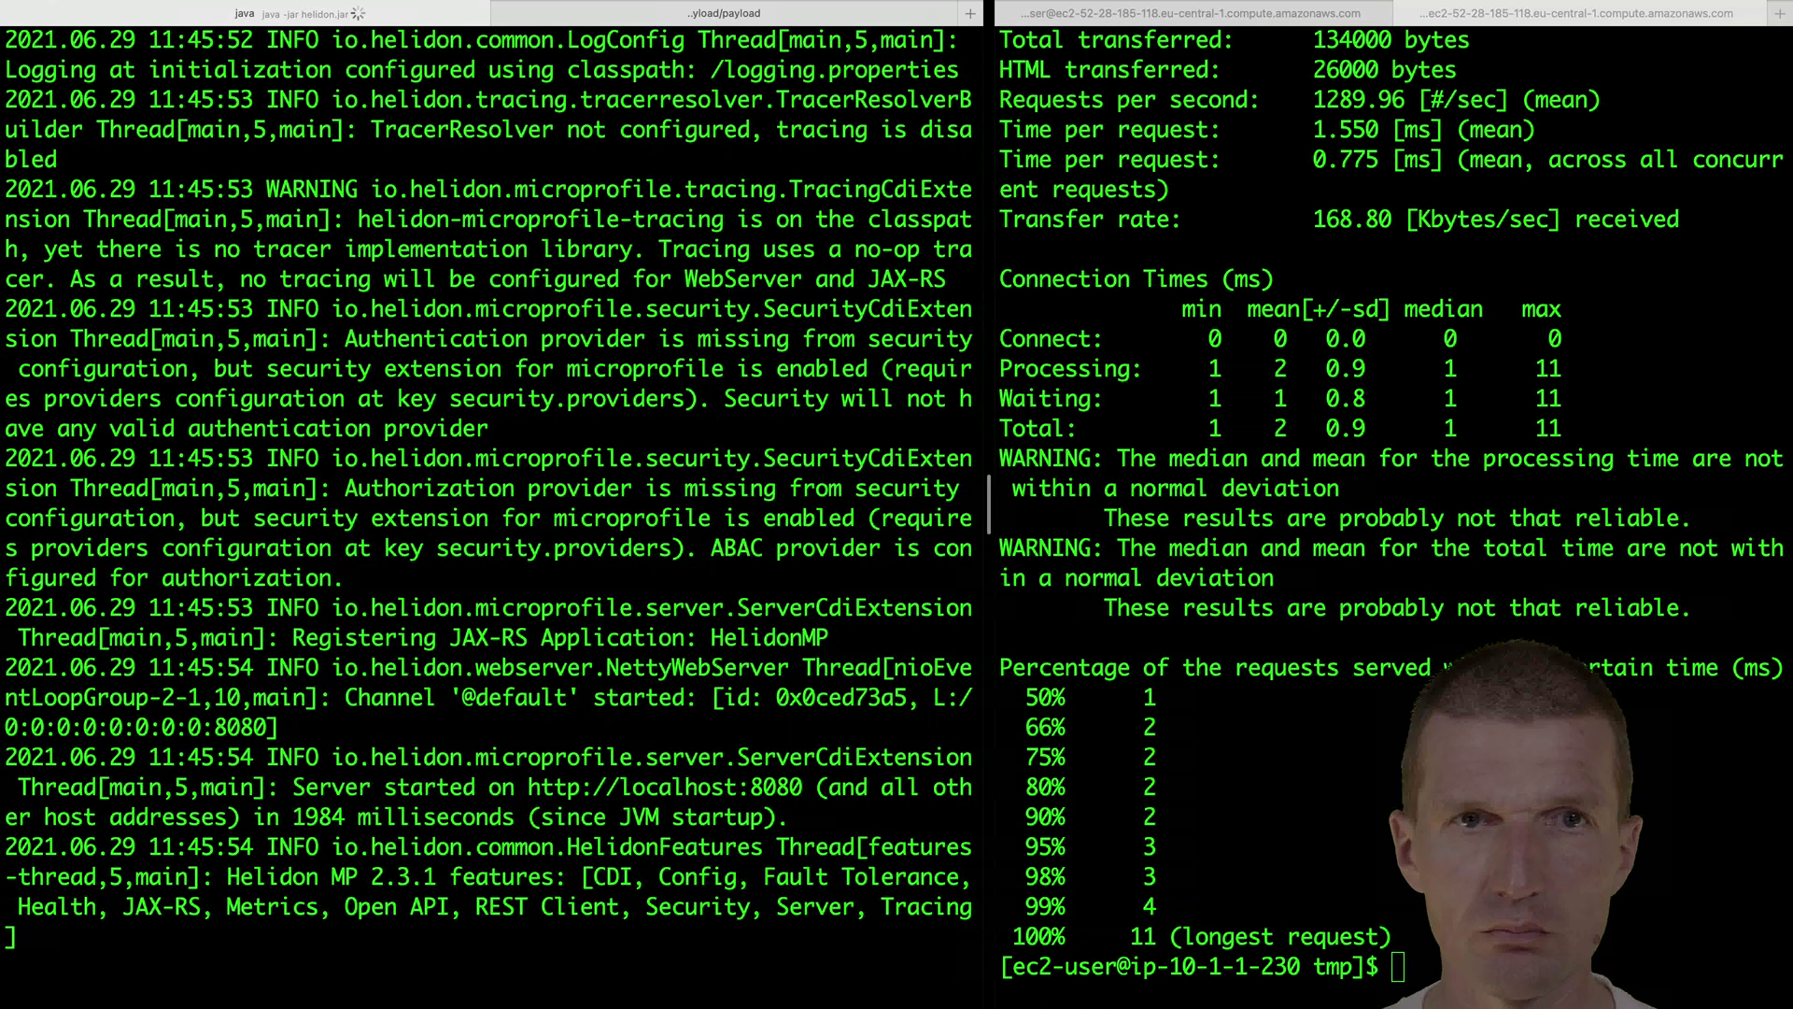
{"action": "key", "text": "super+t"}
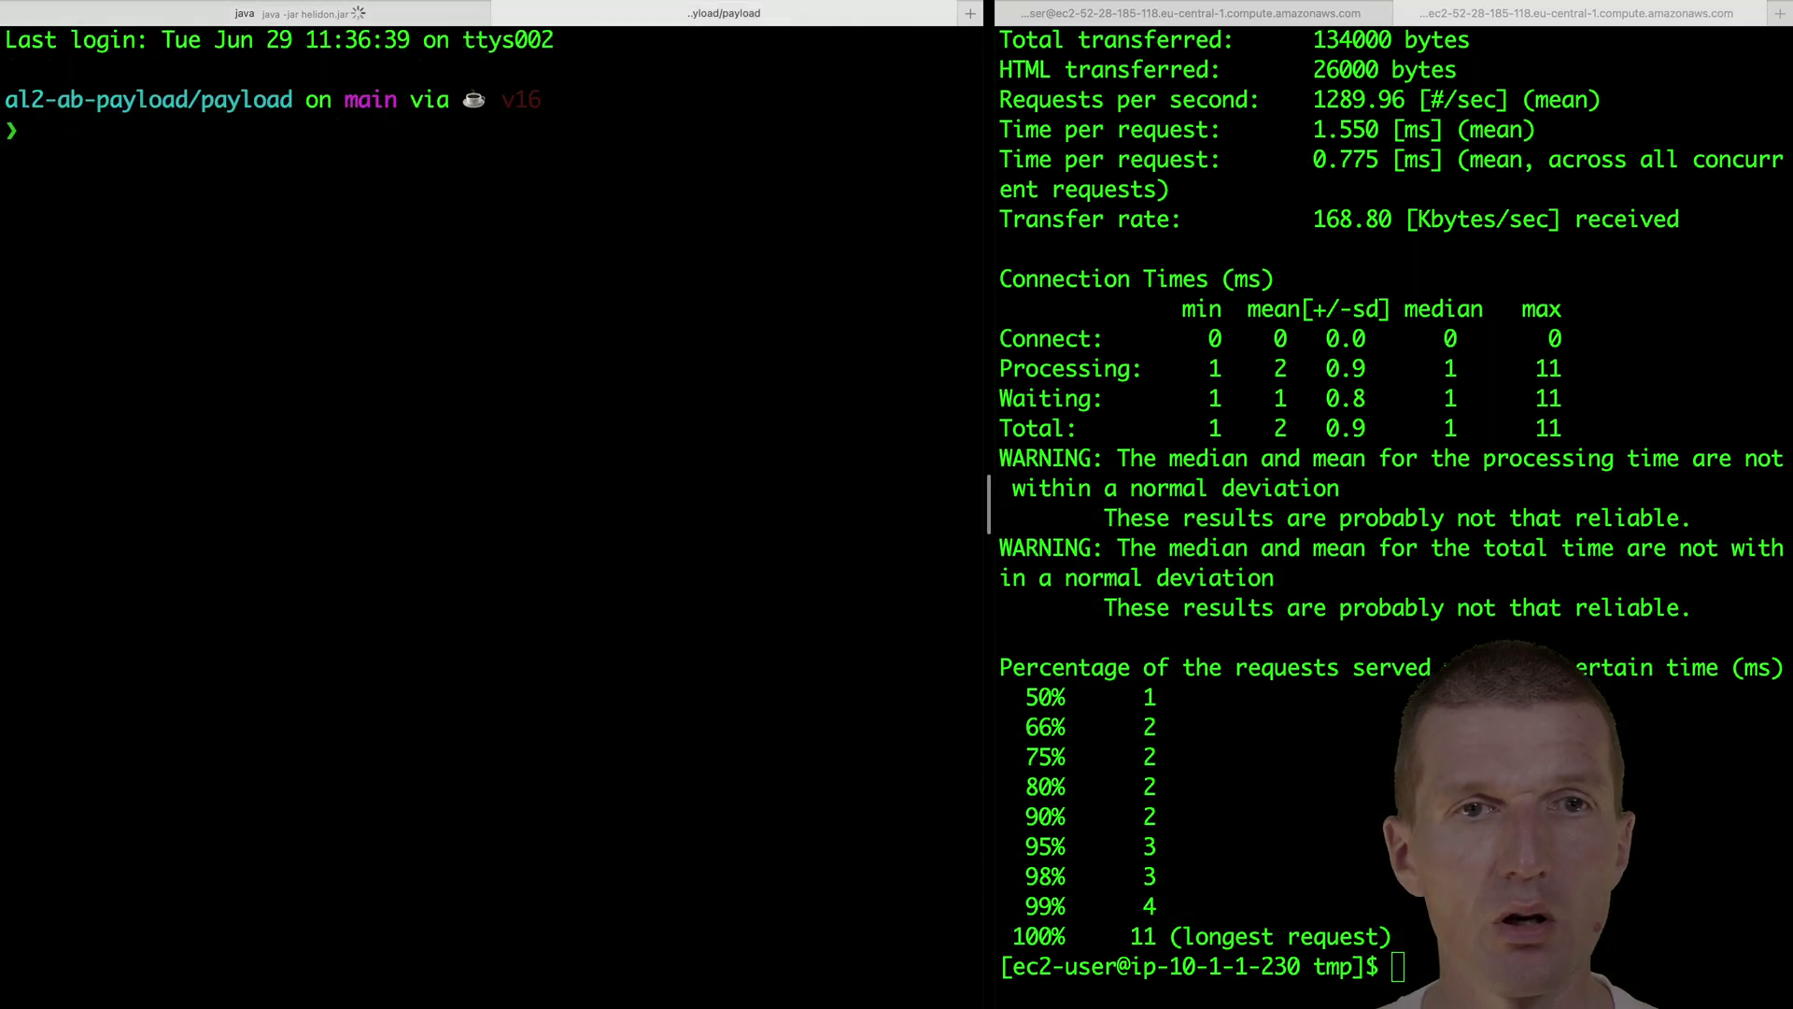
{"action": "type", "text": "ab -n 1000 -c 2 http://localhost:8080/greet"}
Run 'ab -n 1000 -c 2' against localhost:8080/greet six times, reaching about 2408 requests/second
{"action": "key", "text": "Return"}
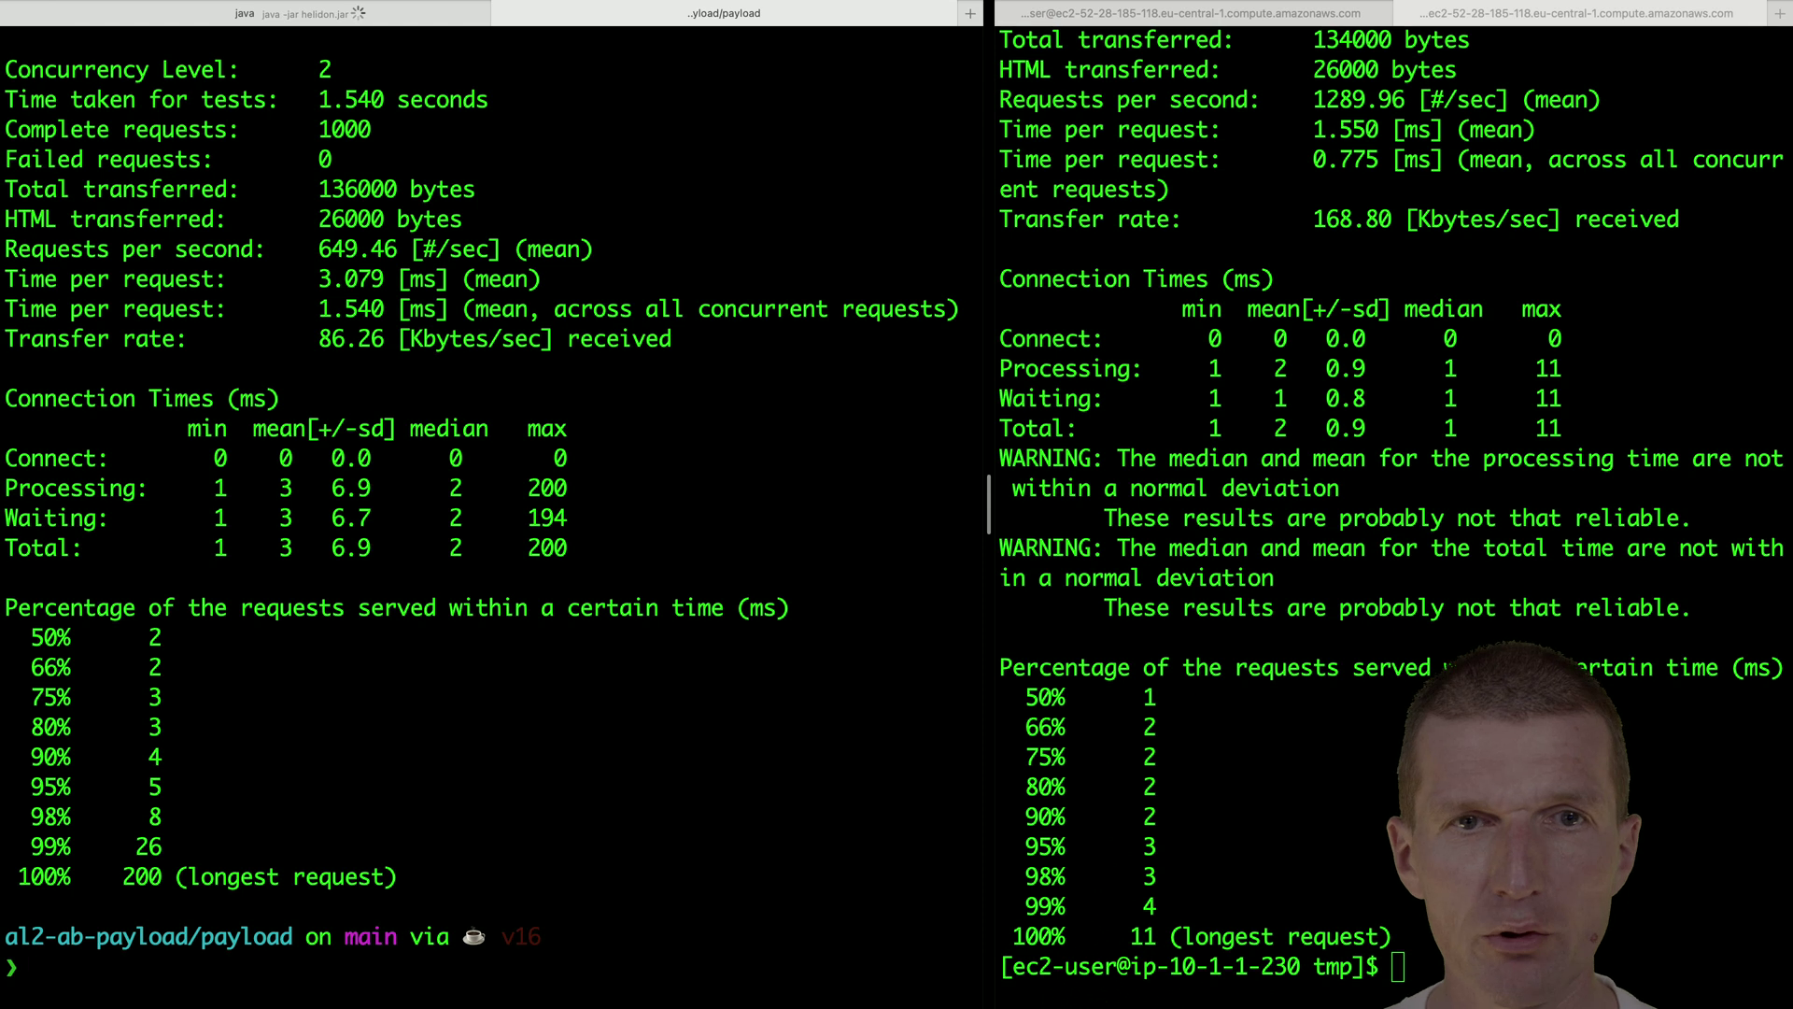
{"action": "type", "text": "ab -n 1000 -c 2 http://localhost:8080/greet"}
{"action": "key", "text": "Return"}
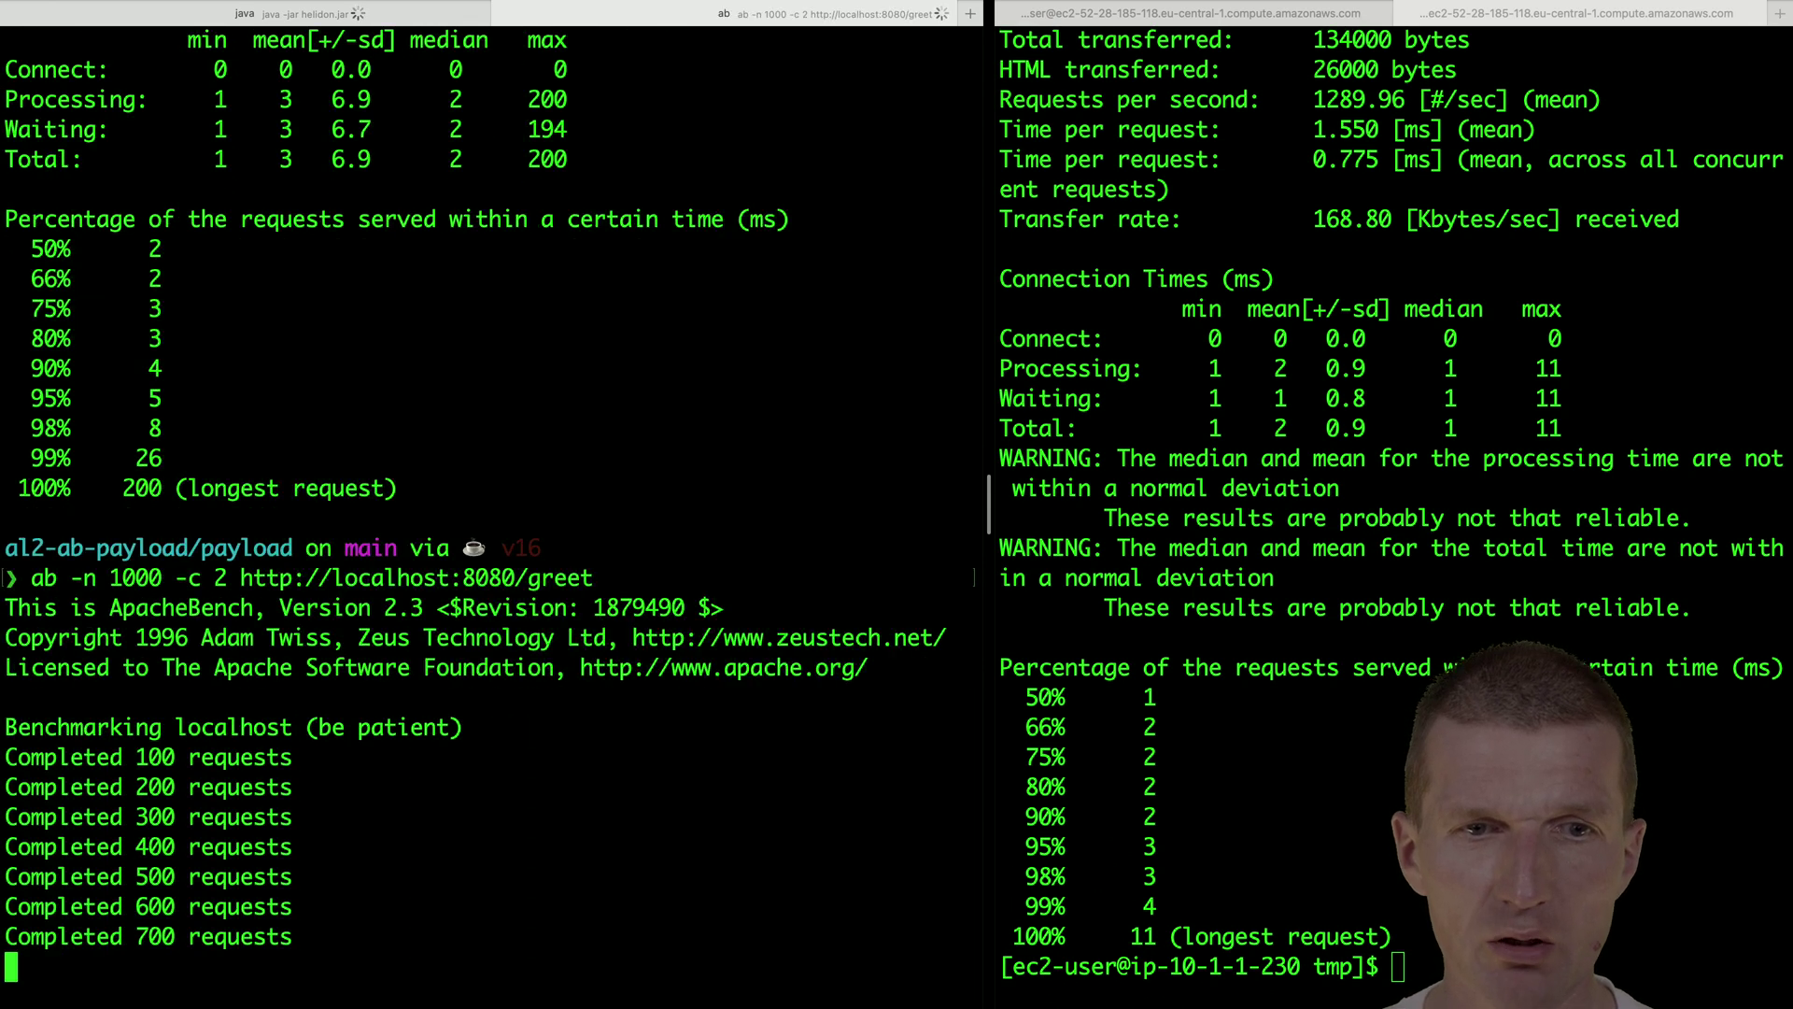
{"action": "type", "text": "ab -n 1000 -c 2 http://localhost:8080/greet"}
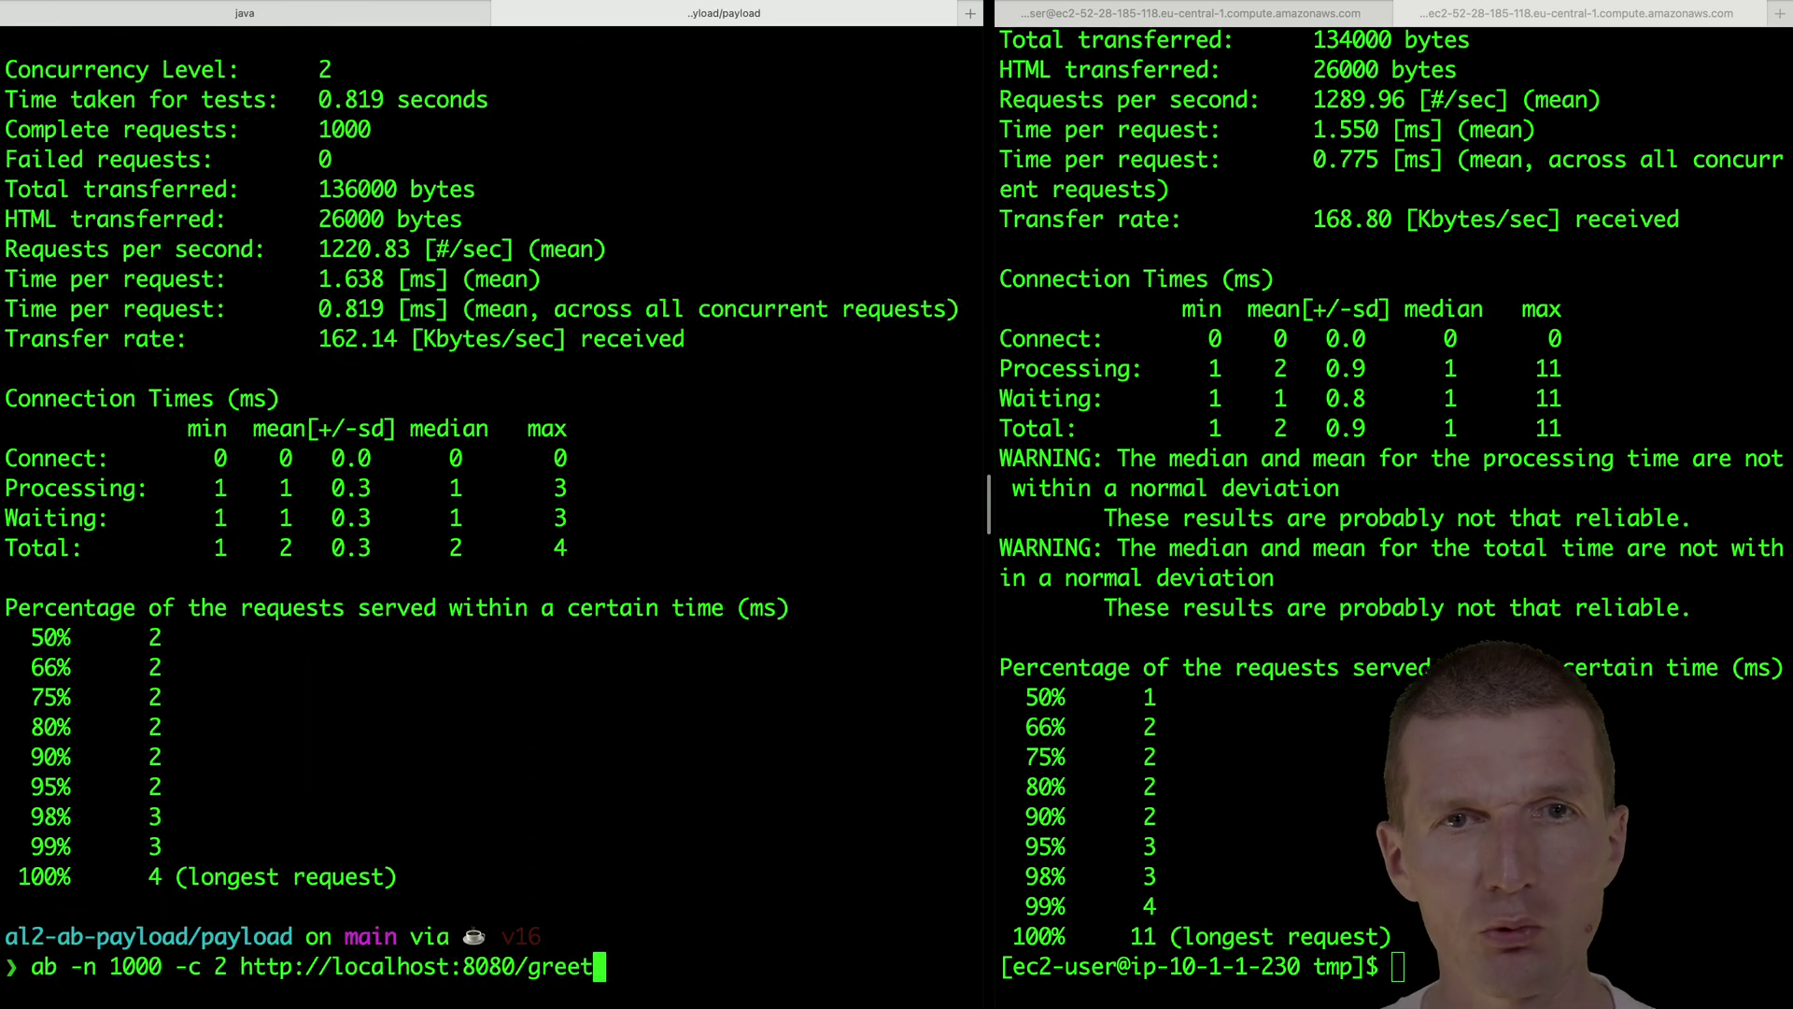
{"action": "key", "text": "Return"}
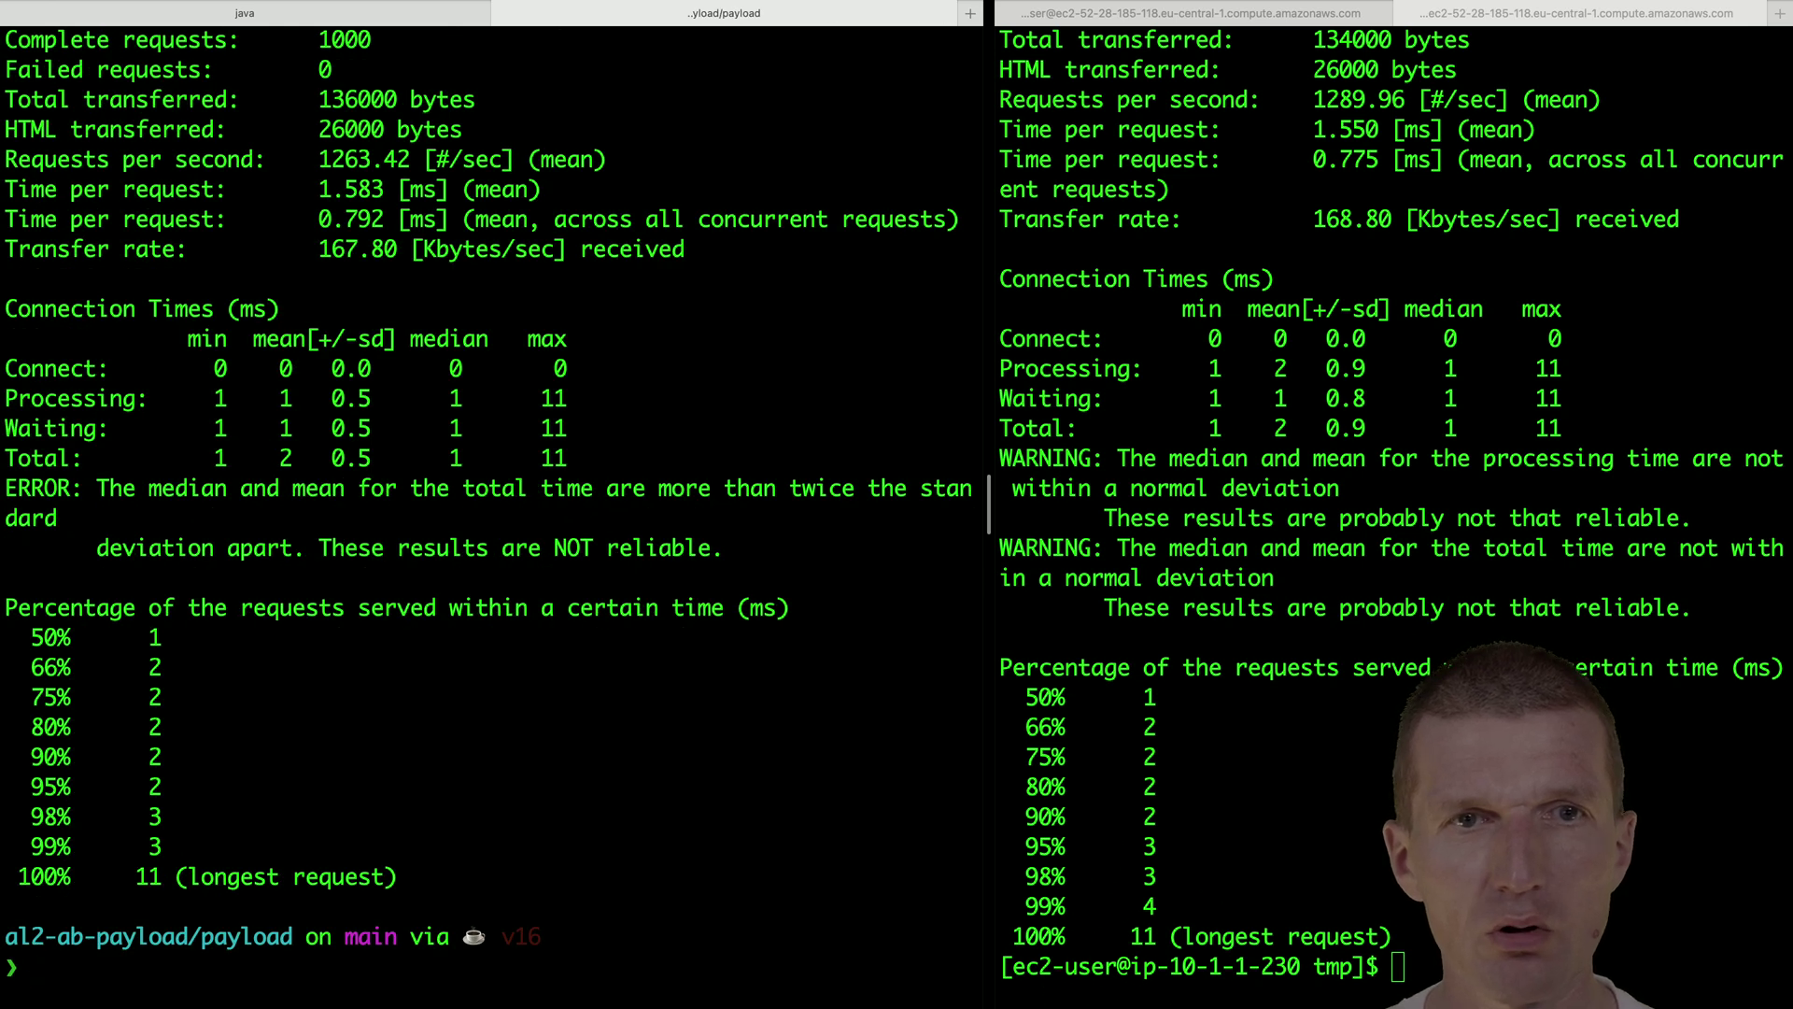
{"action": "type", "text": "ab -n 1000 -c 2 http://localhost:8080/greet"}
{"action": "key", "text": "Return"}
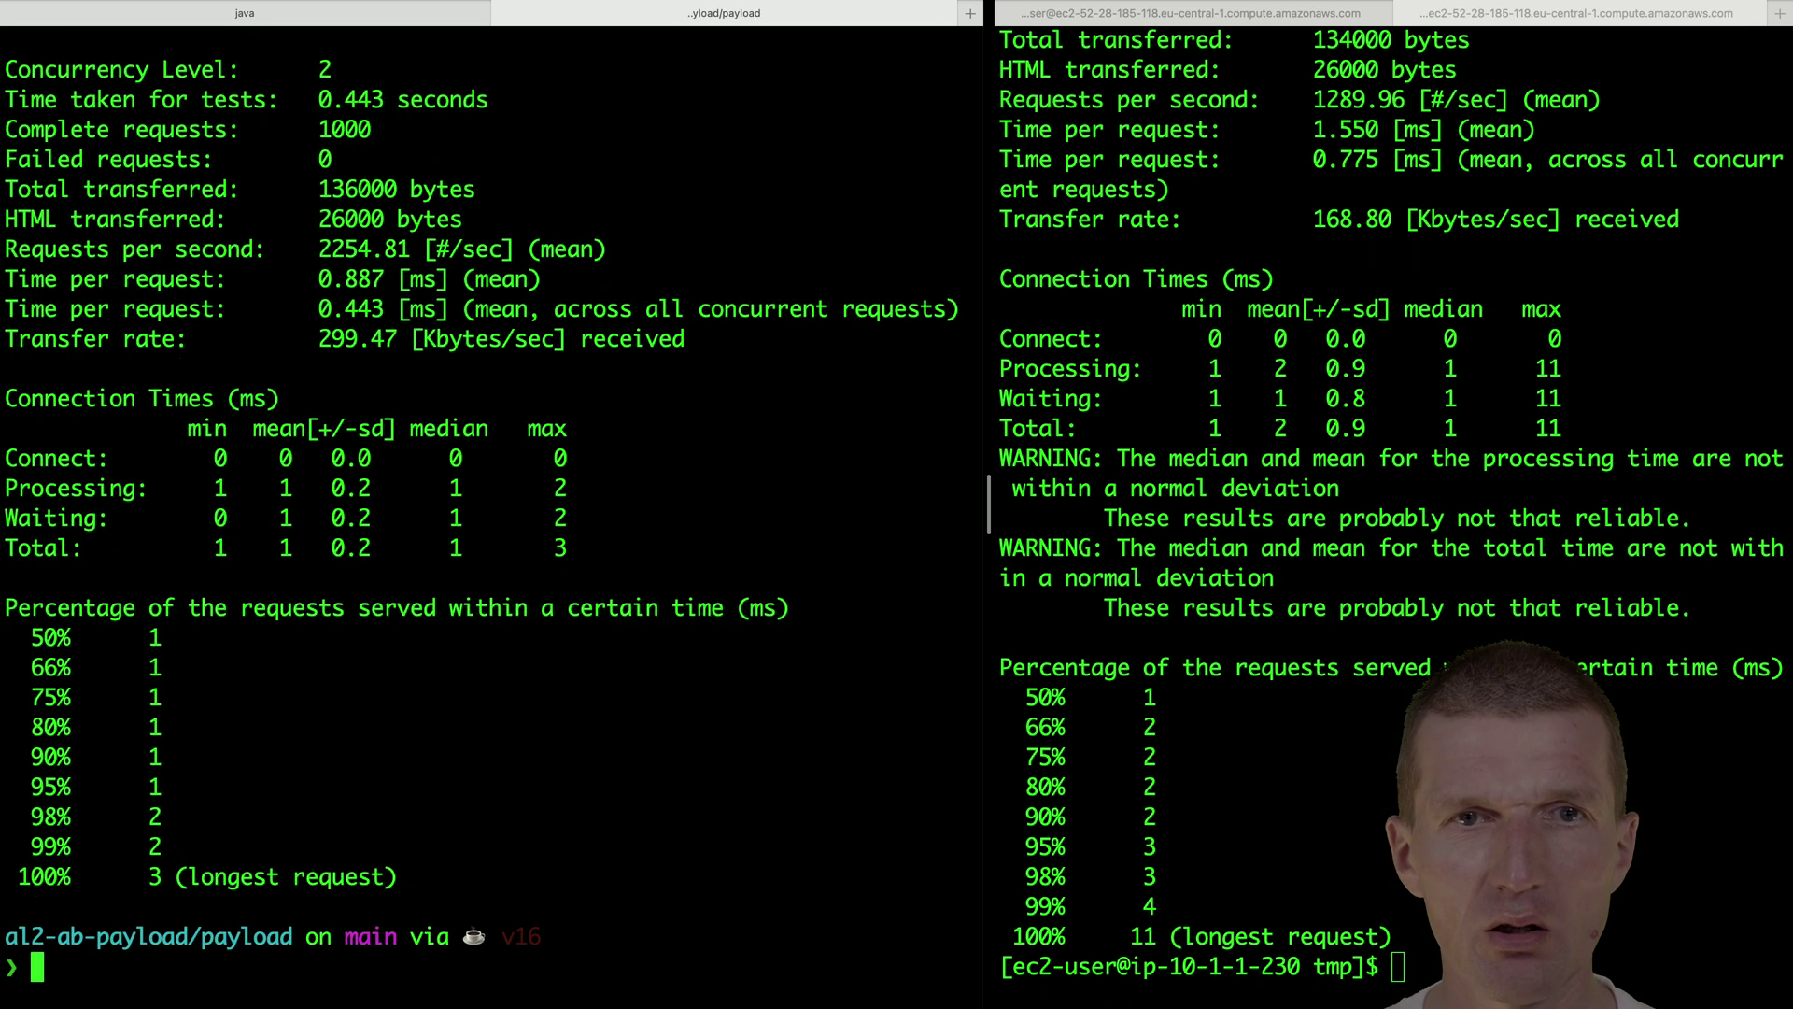
{"action": "key", "text": "Up"}
{"action": "key", "text": "Return"}
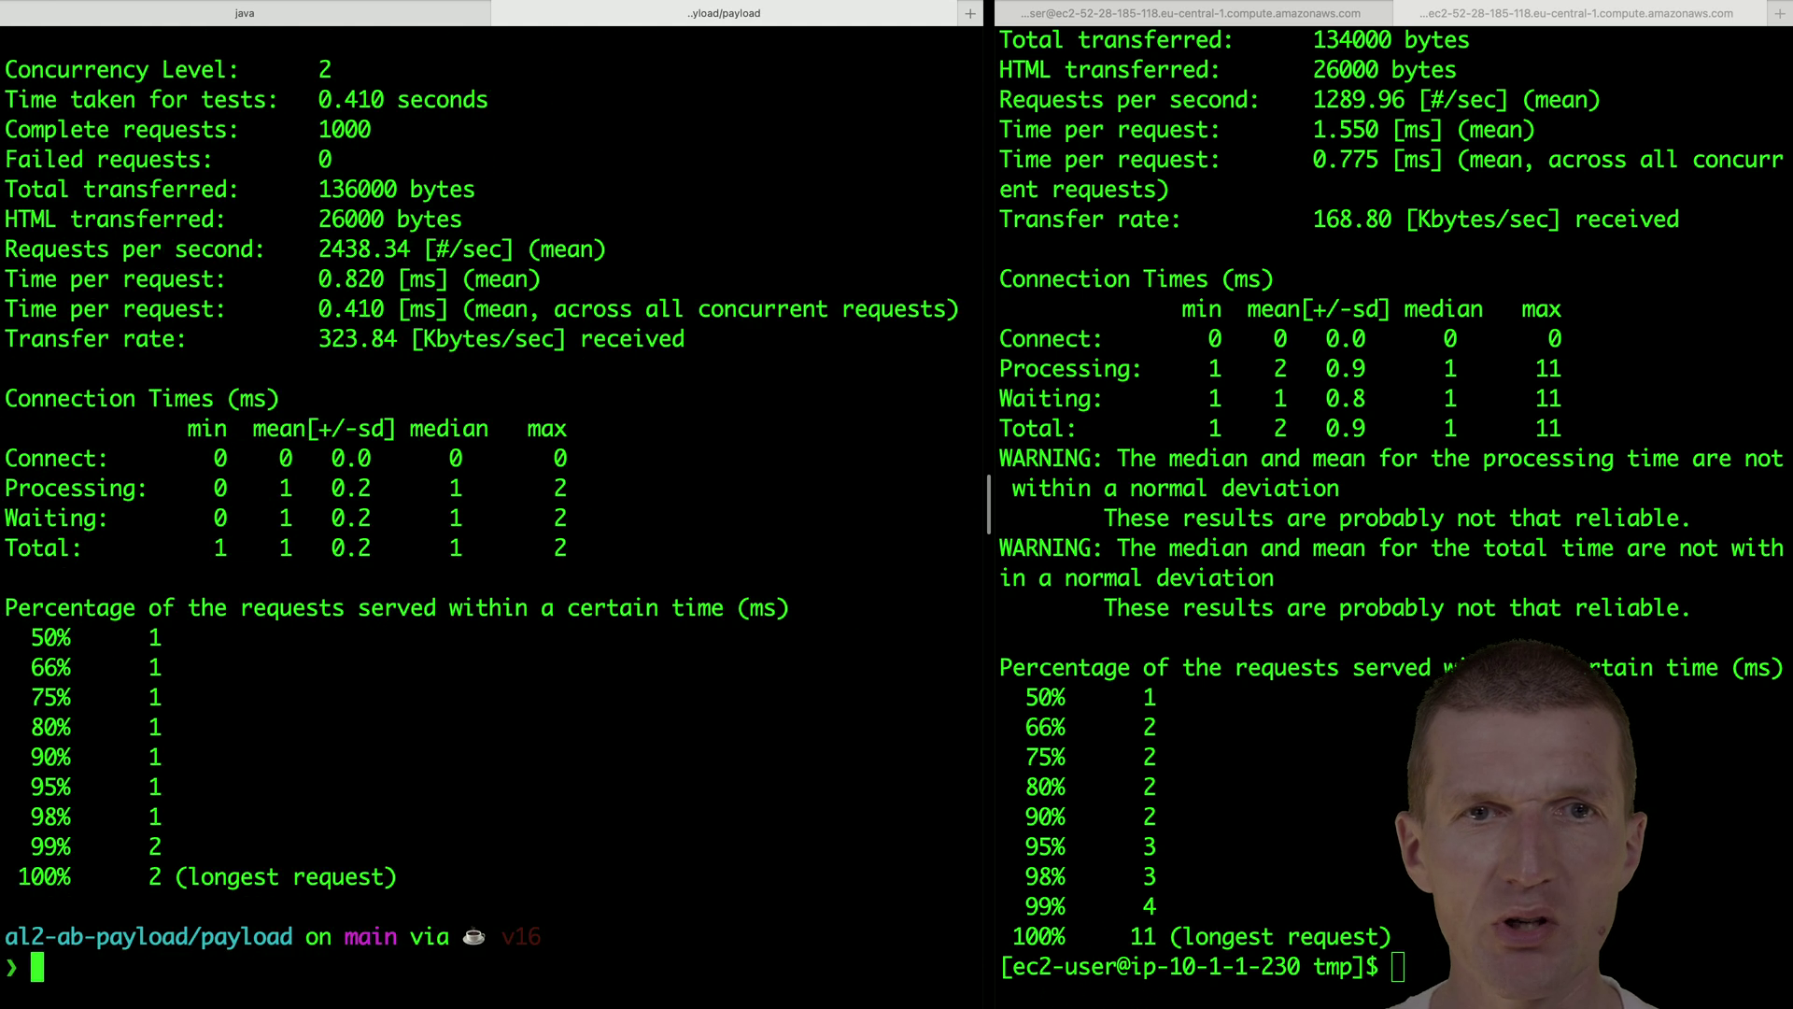
{"action": "key", "text": "Up"}
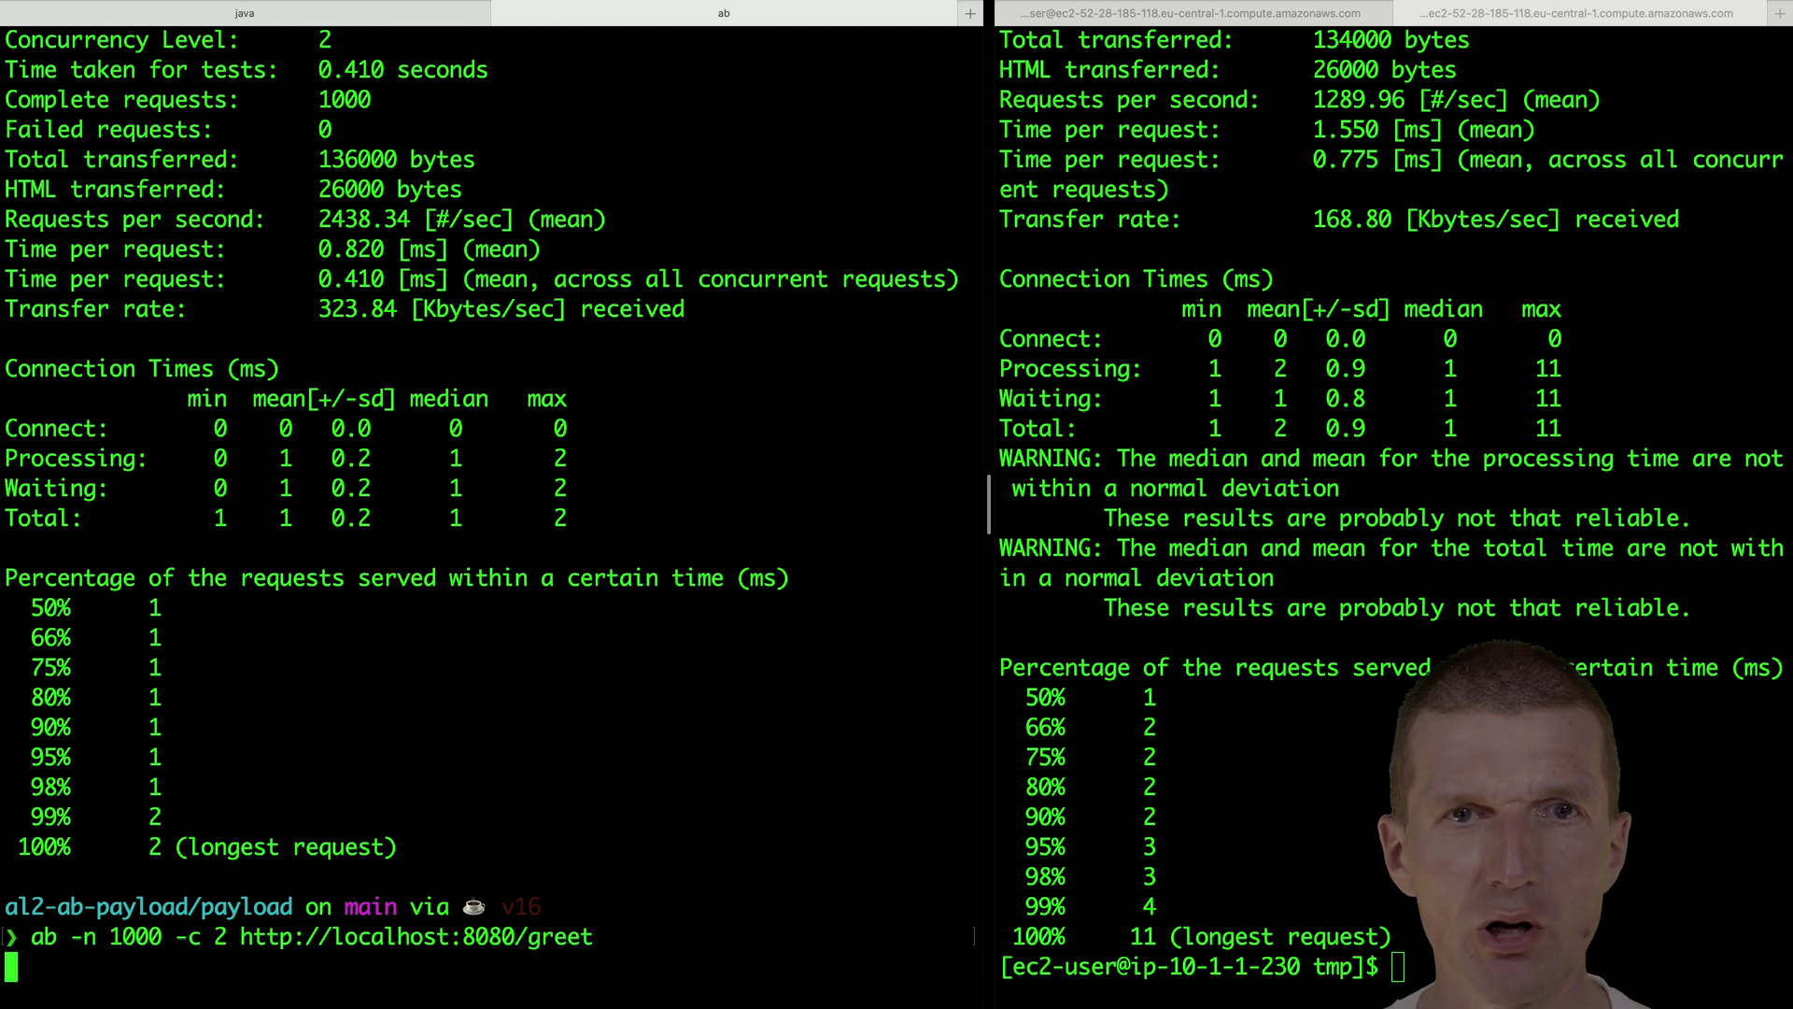
{"action": "key", "text": "Return"}
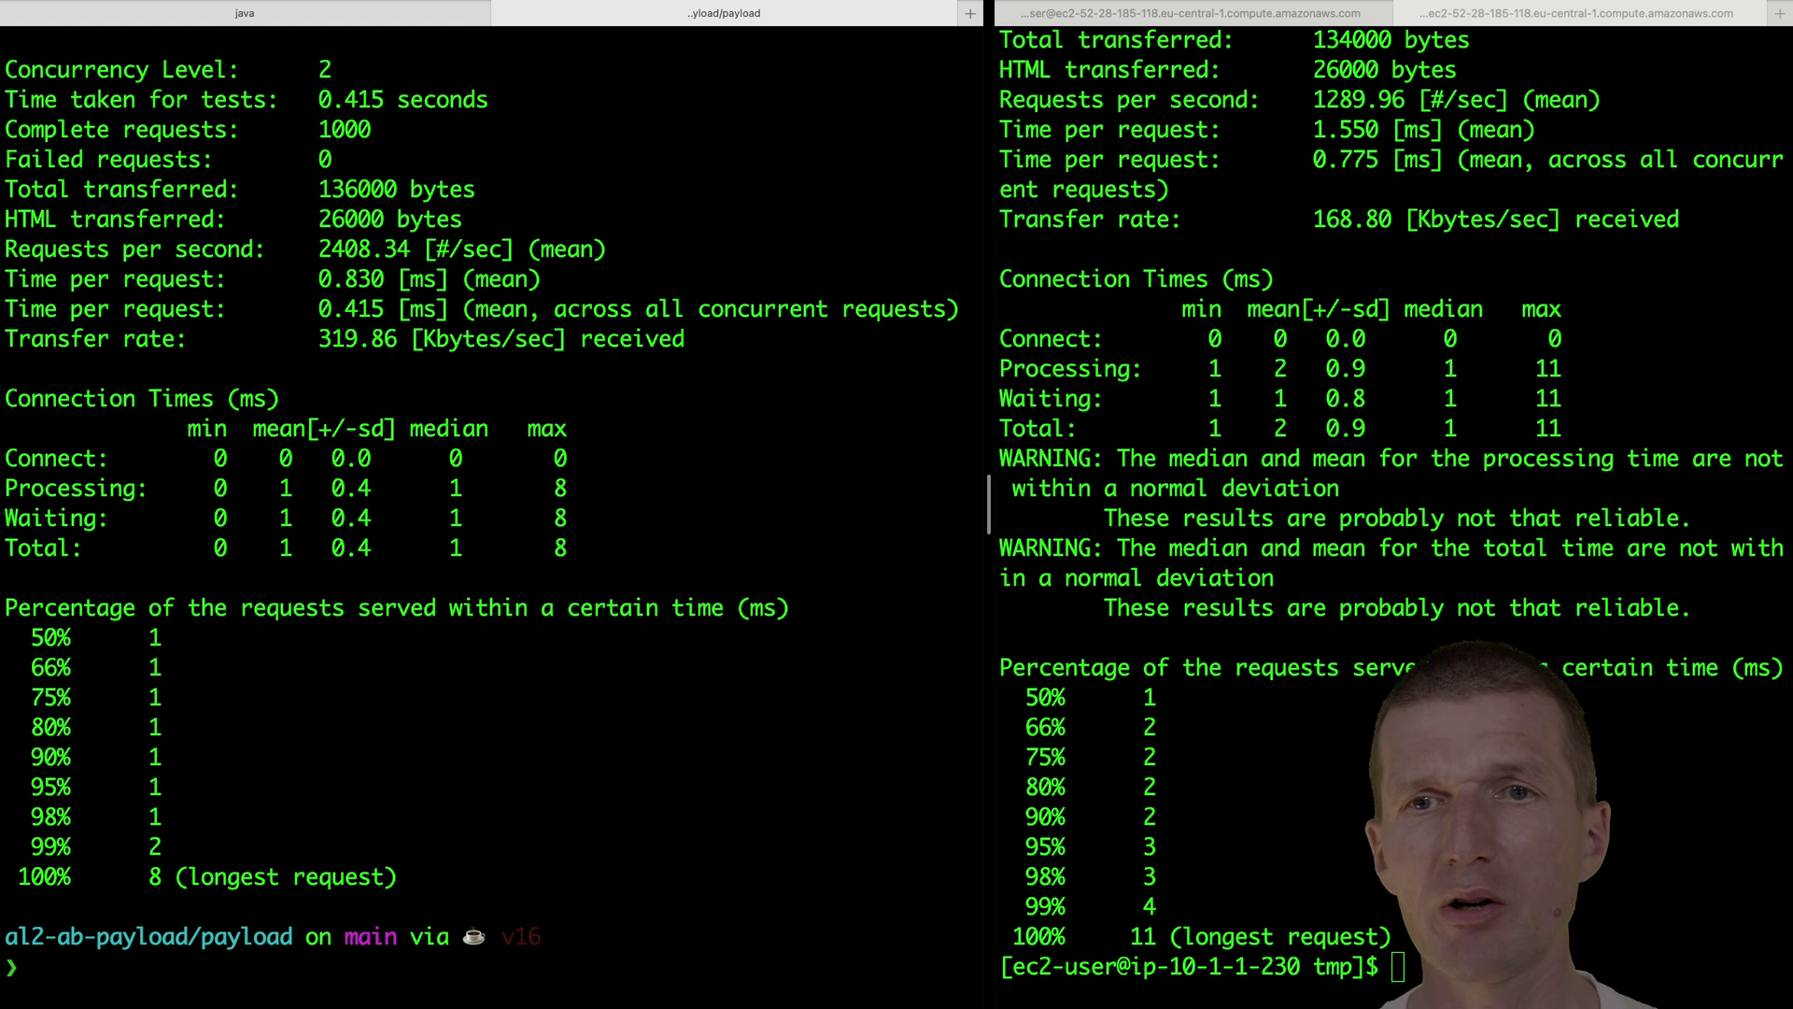